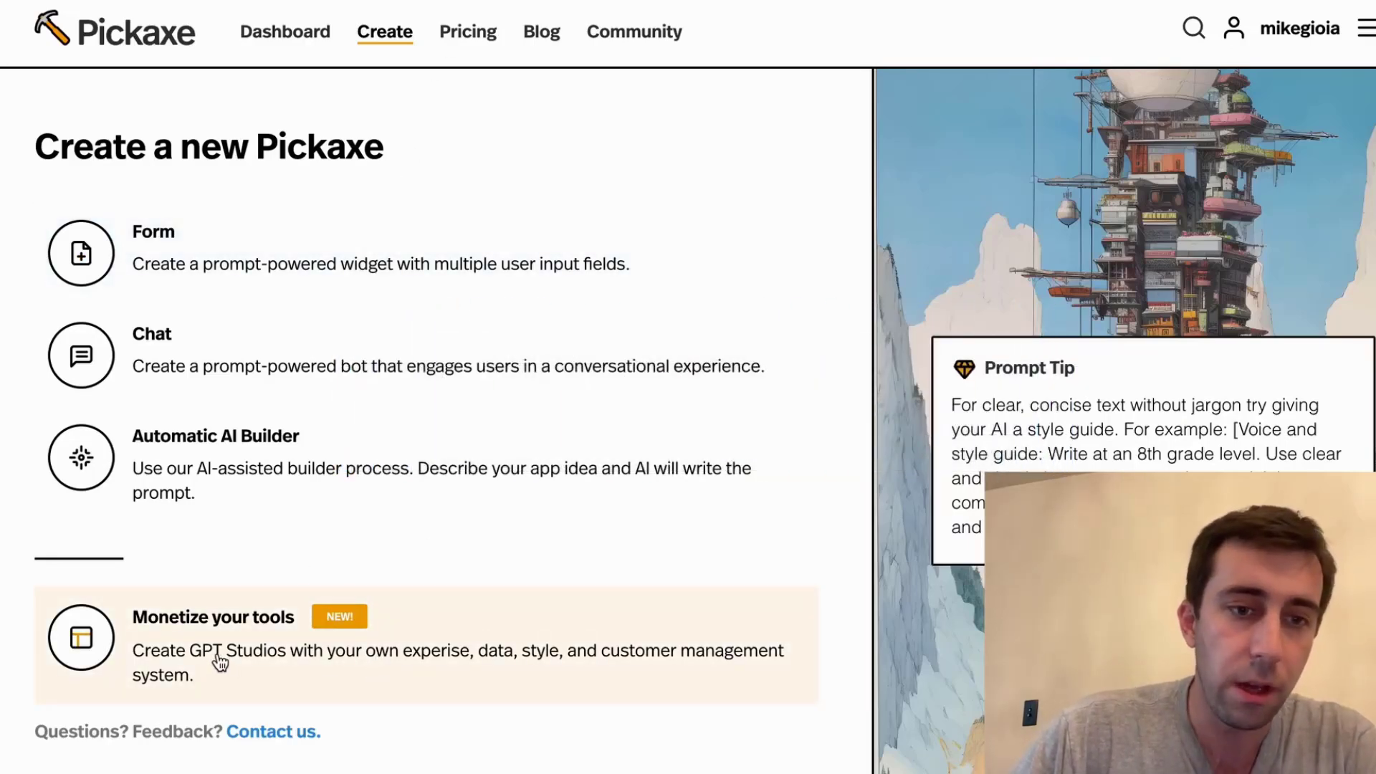
Step: Start a new studio and include the Property Listings Generator and House Selling Checklist Pickaxes in it
click(288, 40)
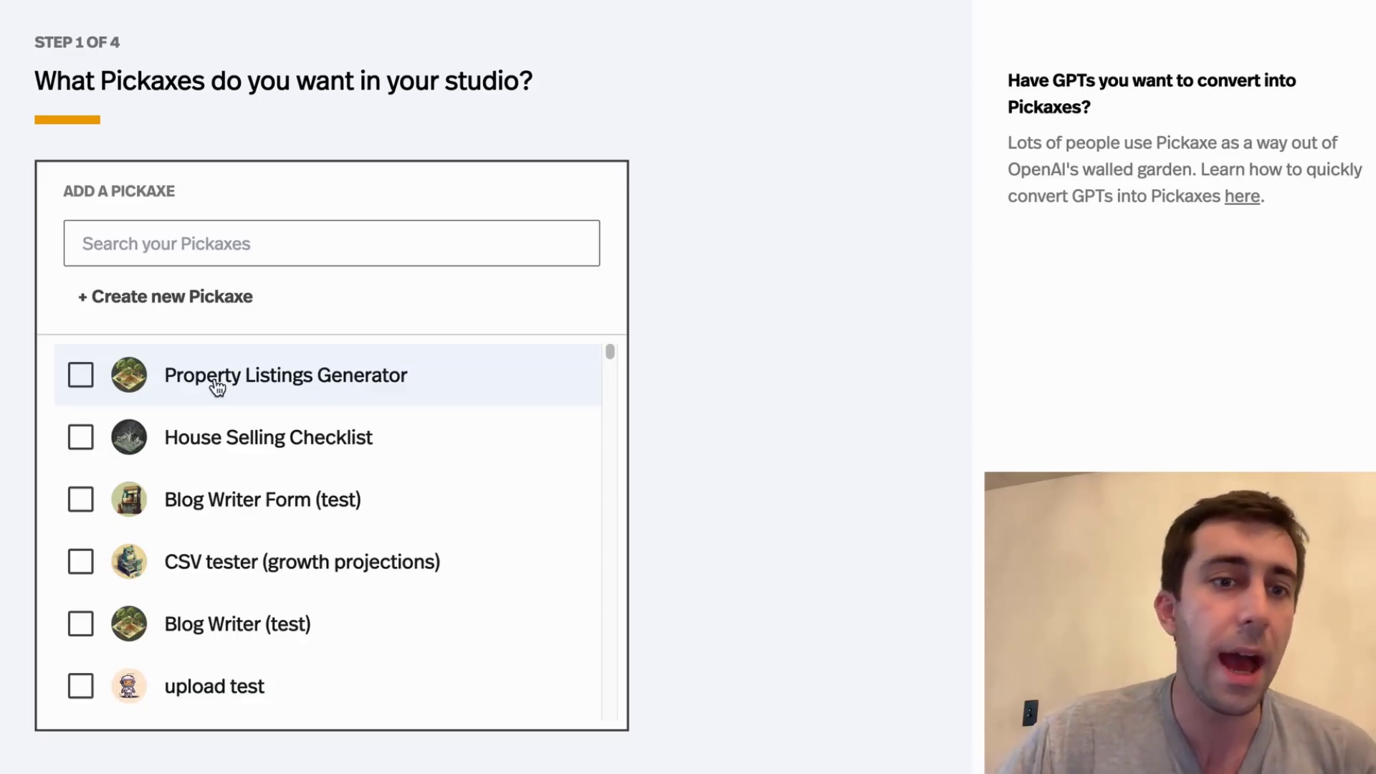
click(80, 375)
scroll(80, 380, down, 1)
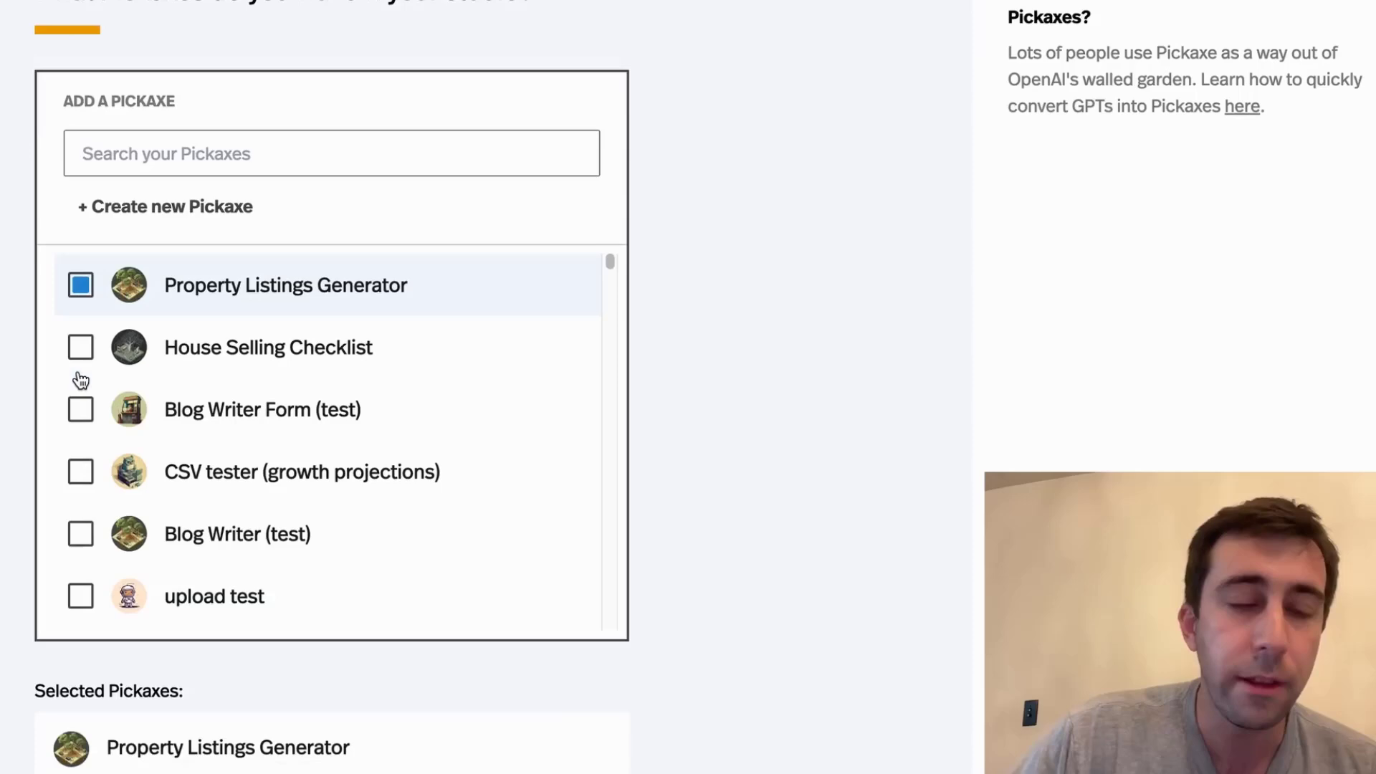
scroll(80, 380, down, 1)
click(75, 249)
scroll(75, 252, down, 1)
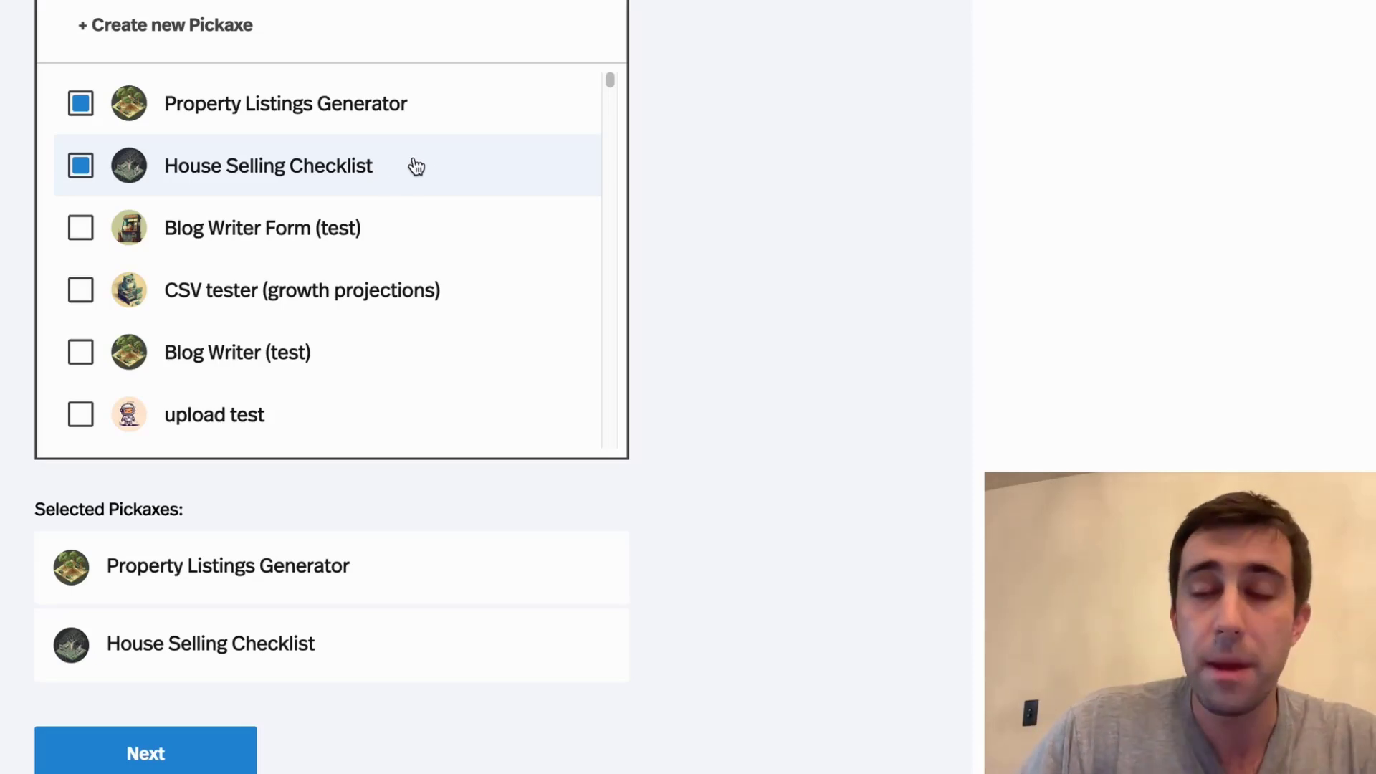
scroll(414, 166, down, 1)
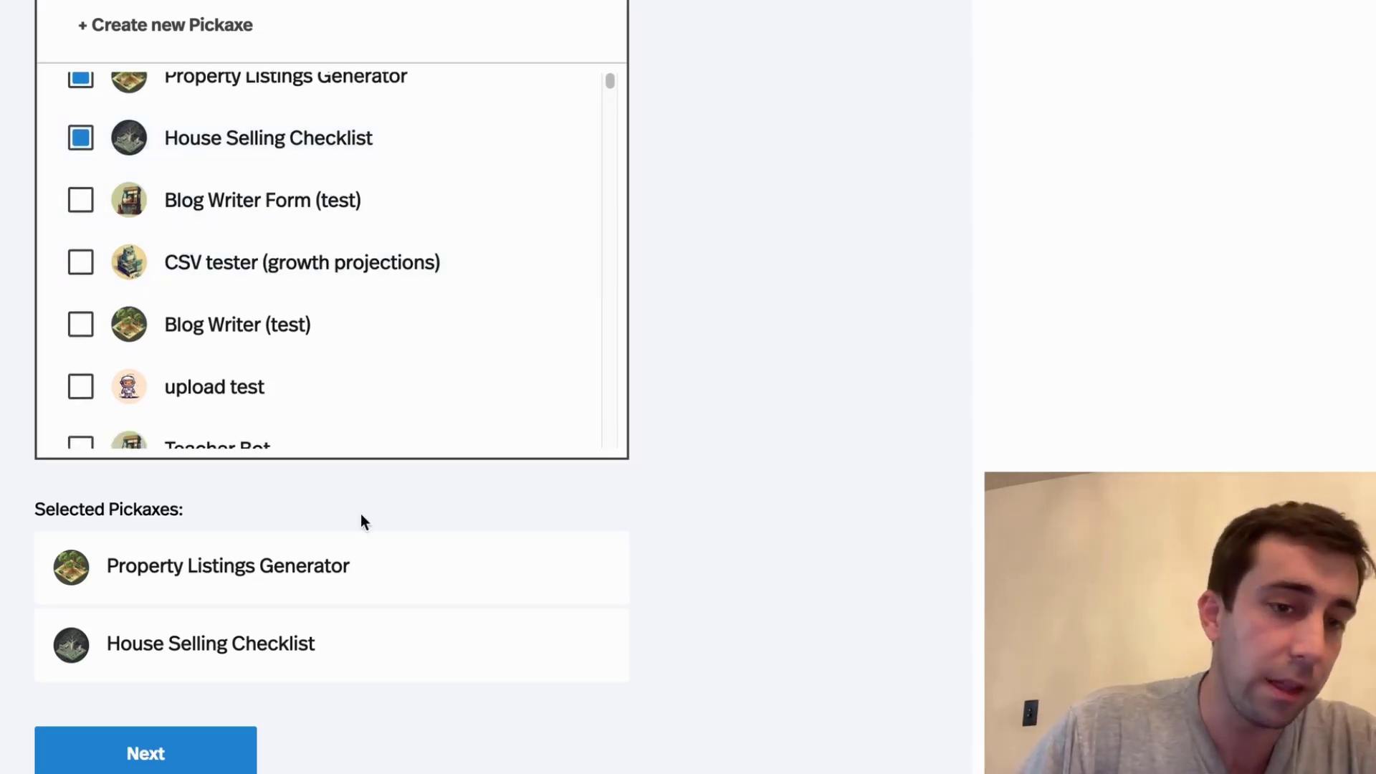
click(185, 752)
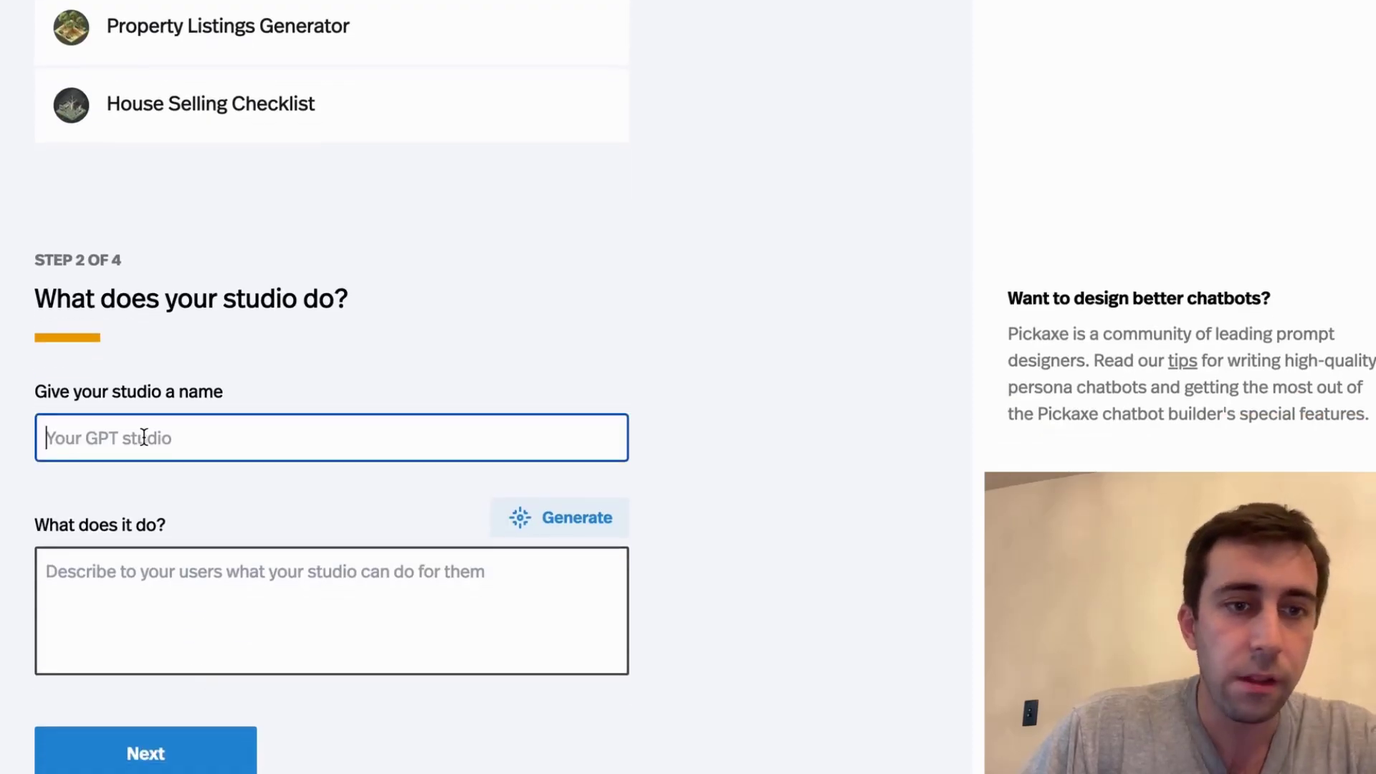
Step: Name the studio "Real Estate Helper"
text(Real Esate)
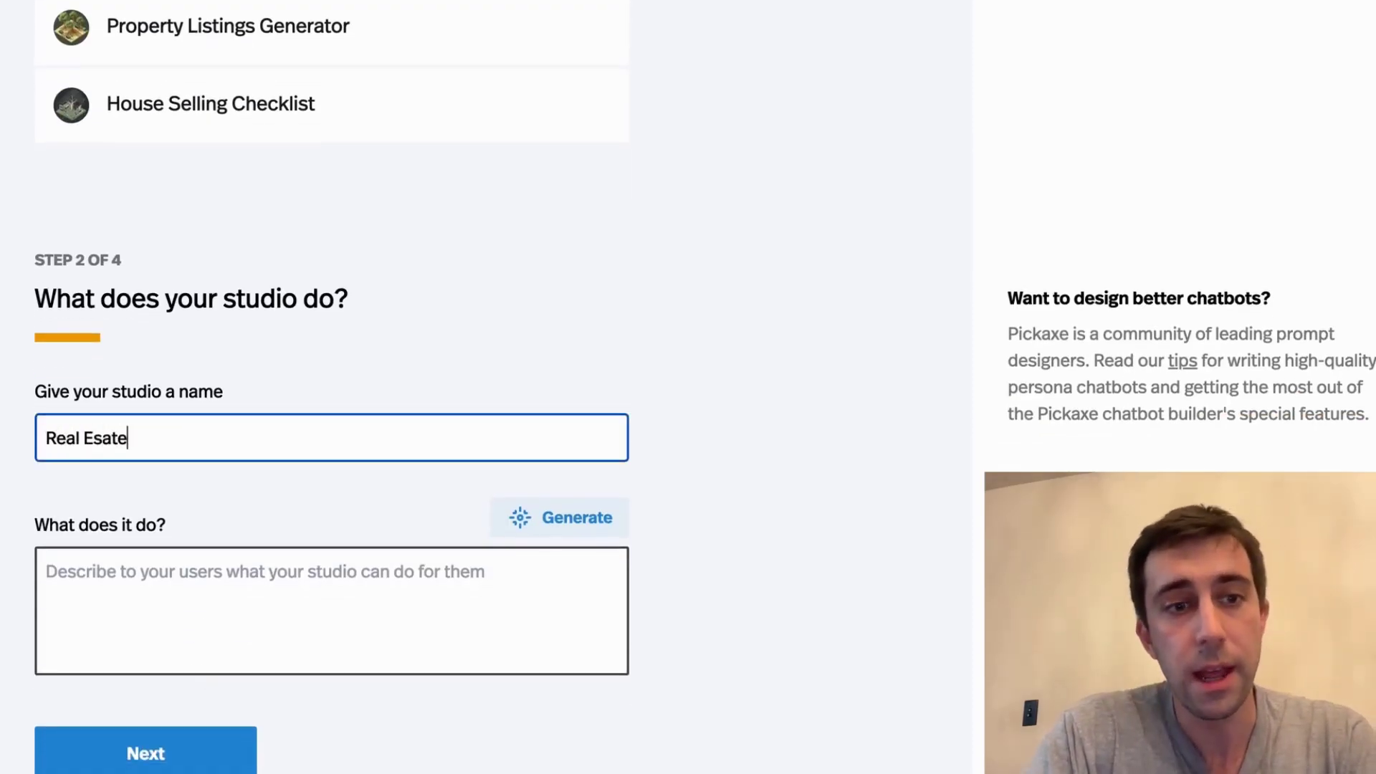
key(BackSpace)
key(BackSpace)
key(BackSpace)
text(tate Helpe)
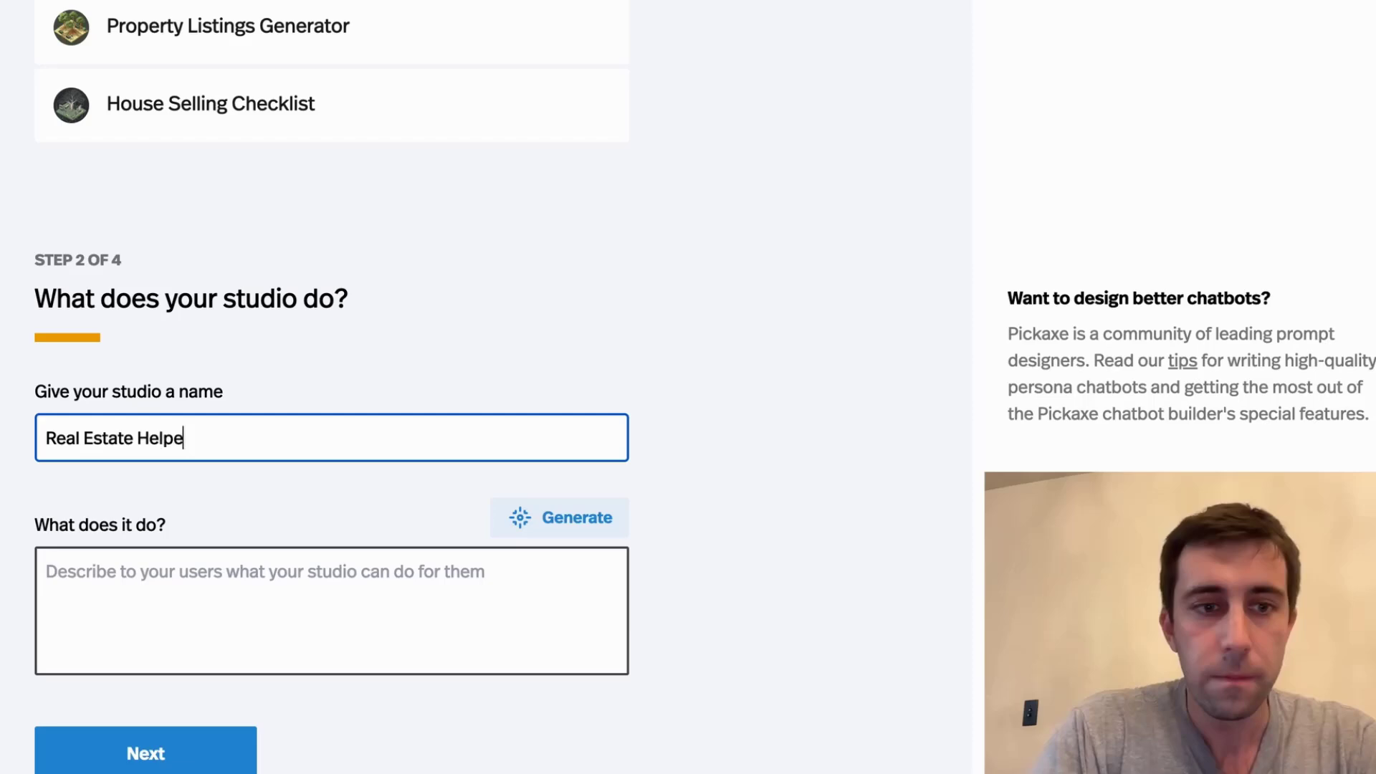
Step: Describe what the studio does as "It helps with real estate stuff using AI" and continue to the studio type
text(It he)
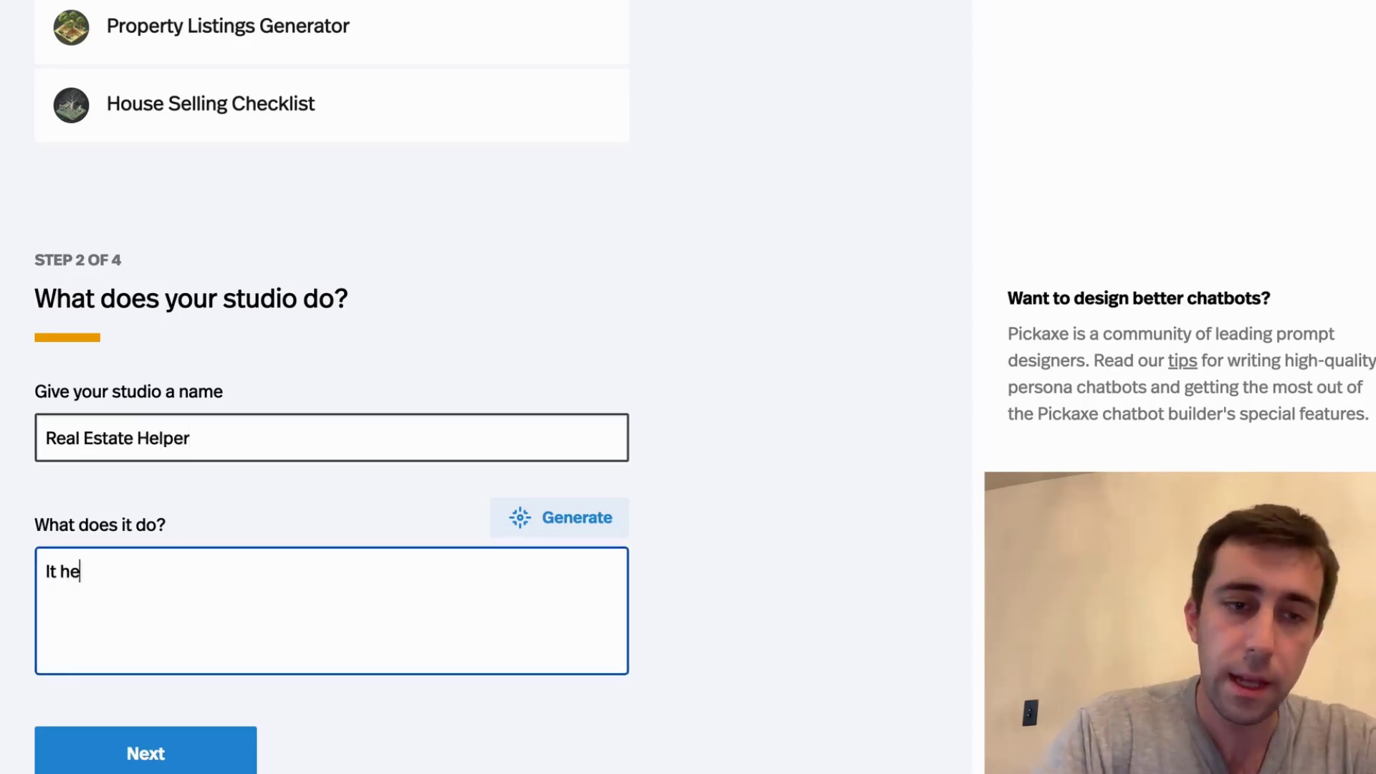
text(lps re)
key(BackSpace)
key(BackSpace)
text(wi)
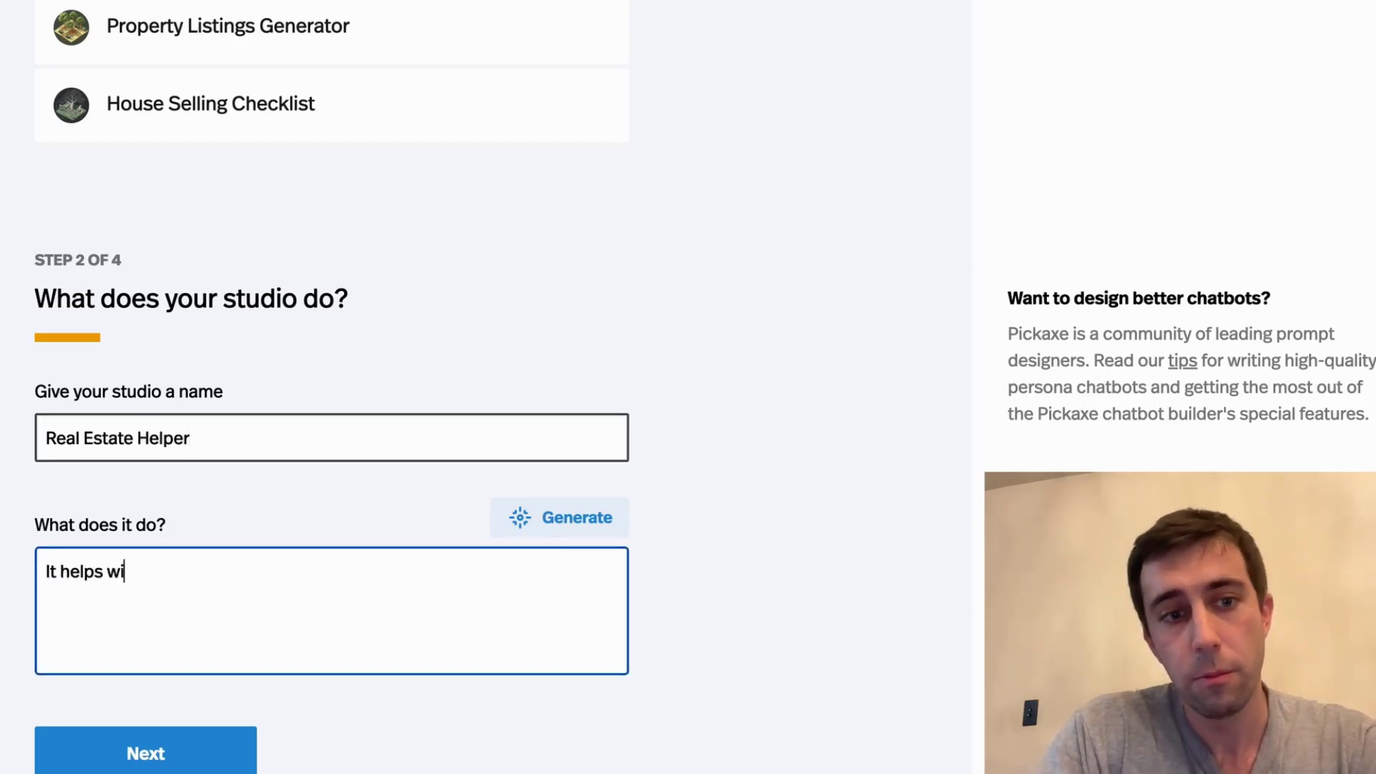
text(th real estate stuff using AI)
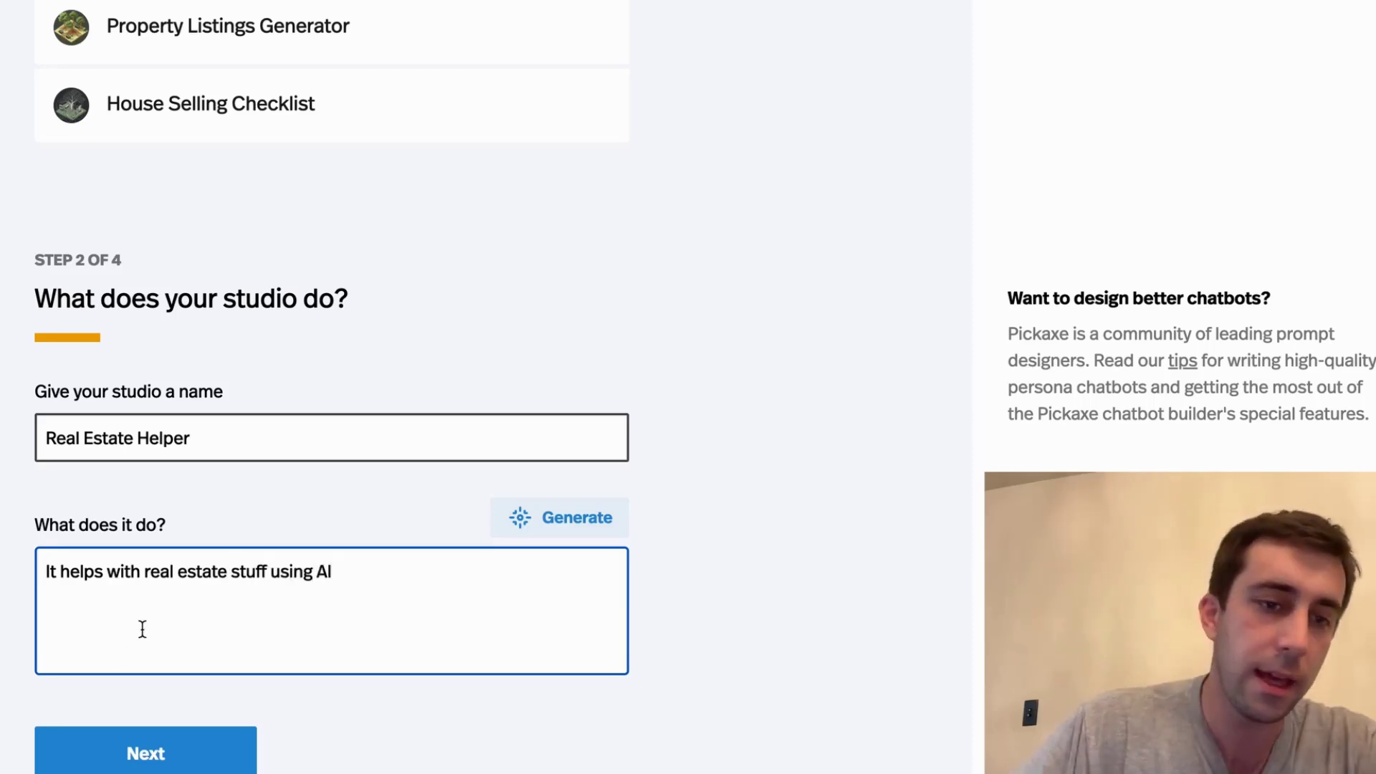
click(154, 753)
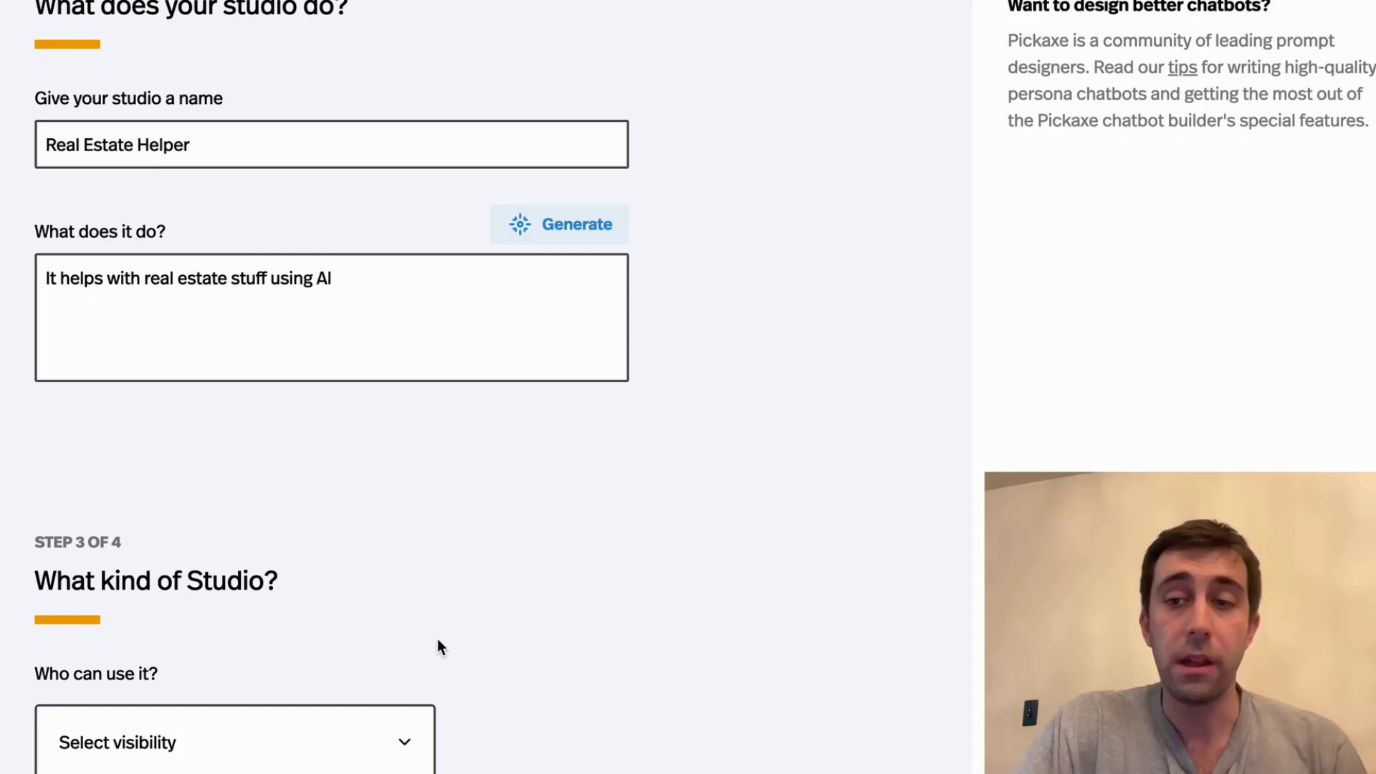
Step: Make the studio Public and set its charge type to Subscription
click(393, 738)
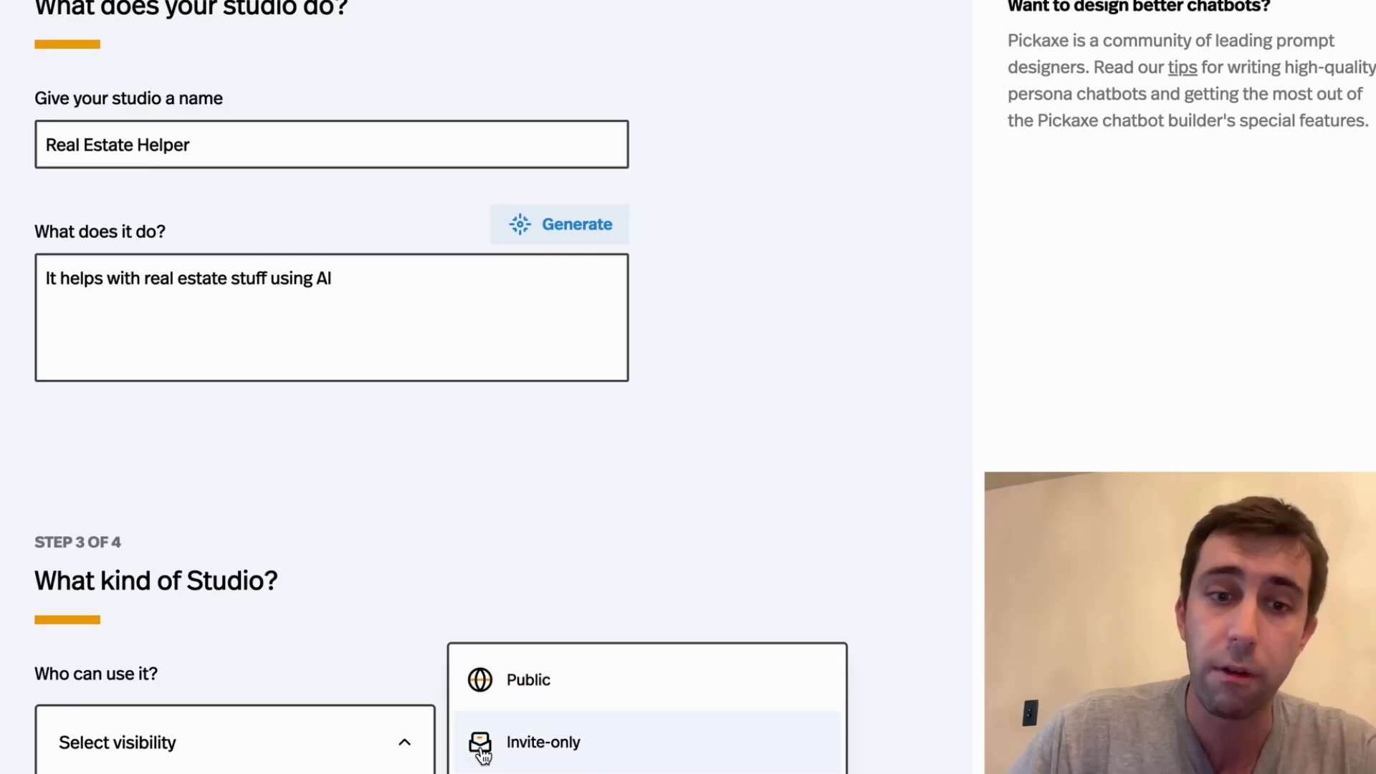
click(477, 679)
scroll(497, 678, down, 2)
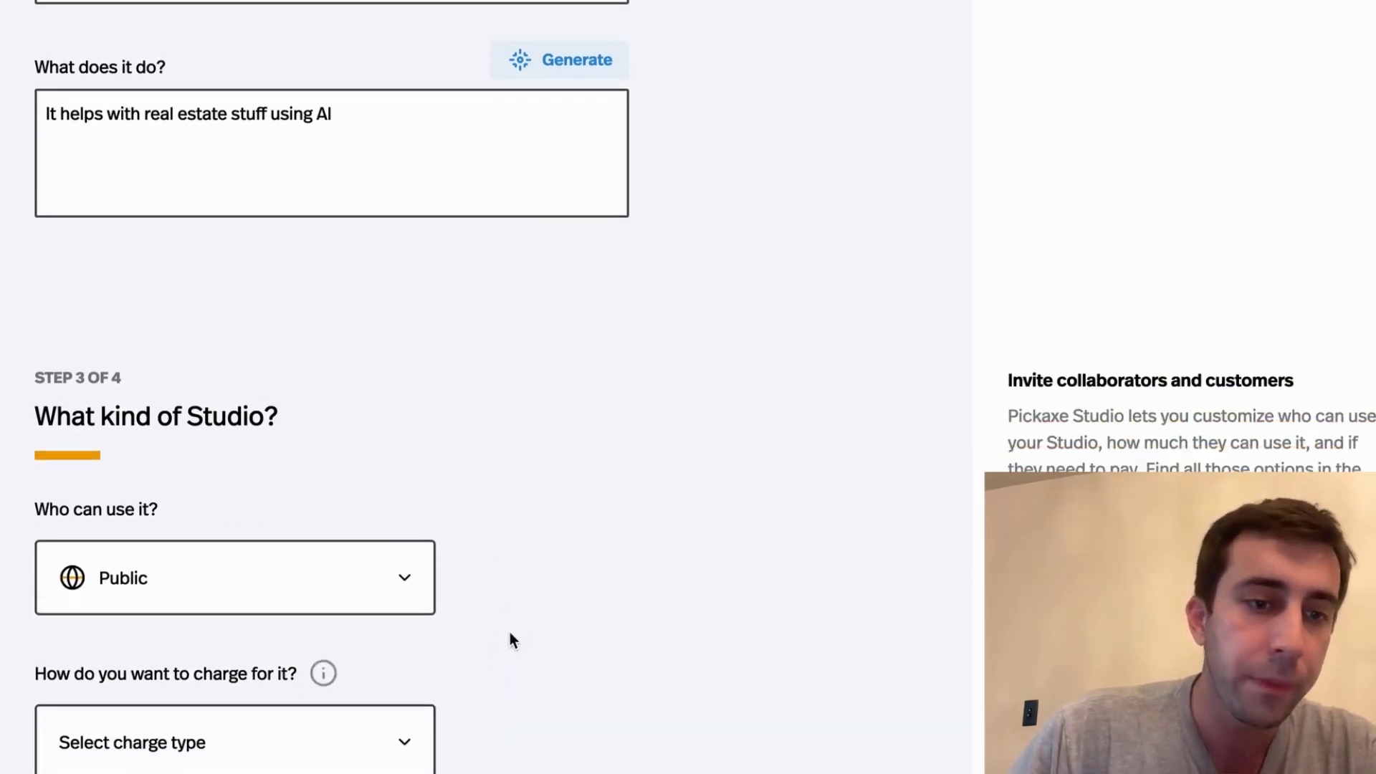
click(410, 741)
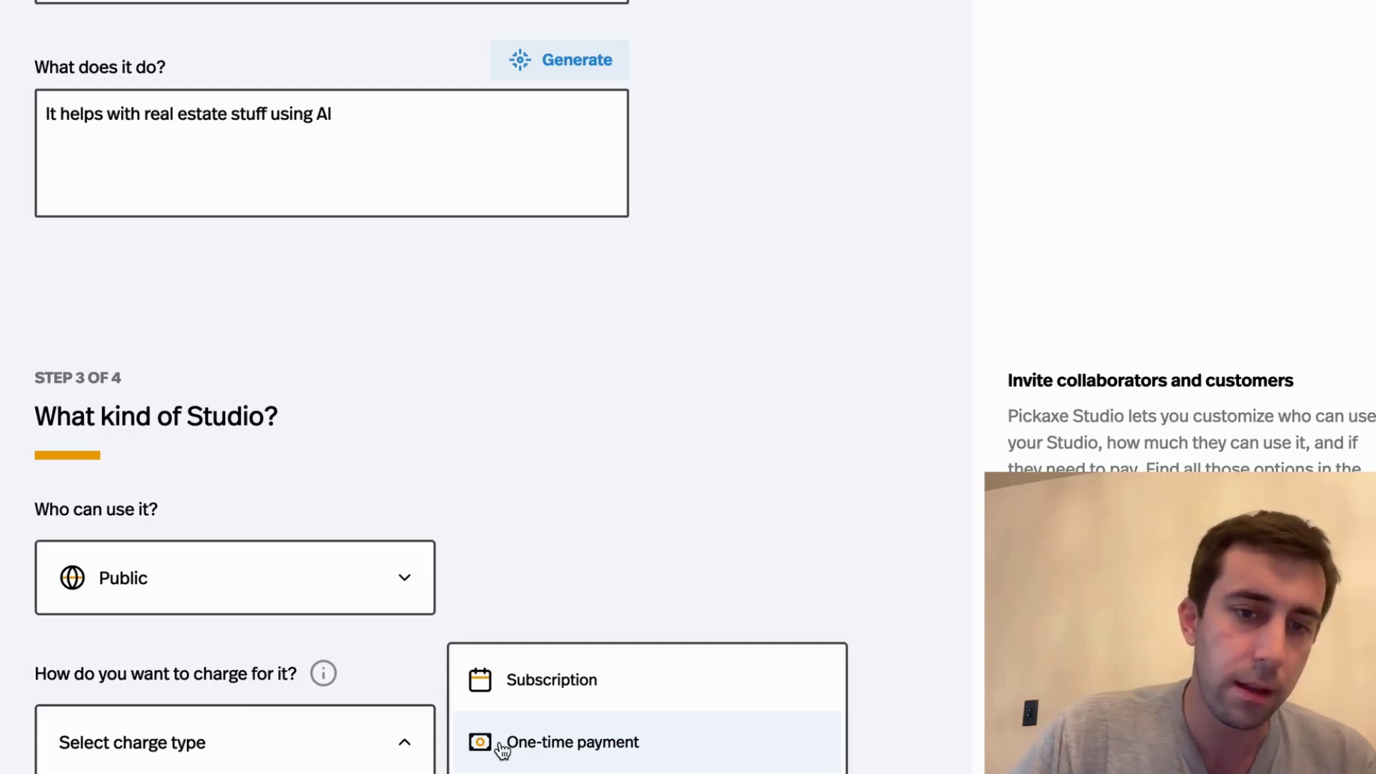
click(522, 681)
Step: Limit the guest tier to the Property Listings Generator by excluding House Selling Checklist, and save the selection
scroll(525, 709, down, 10)
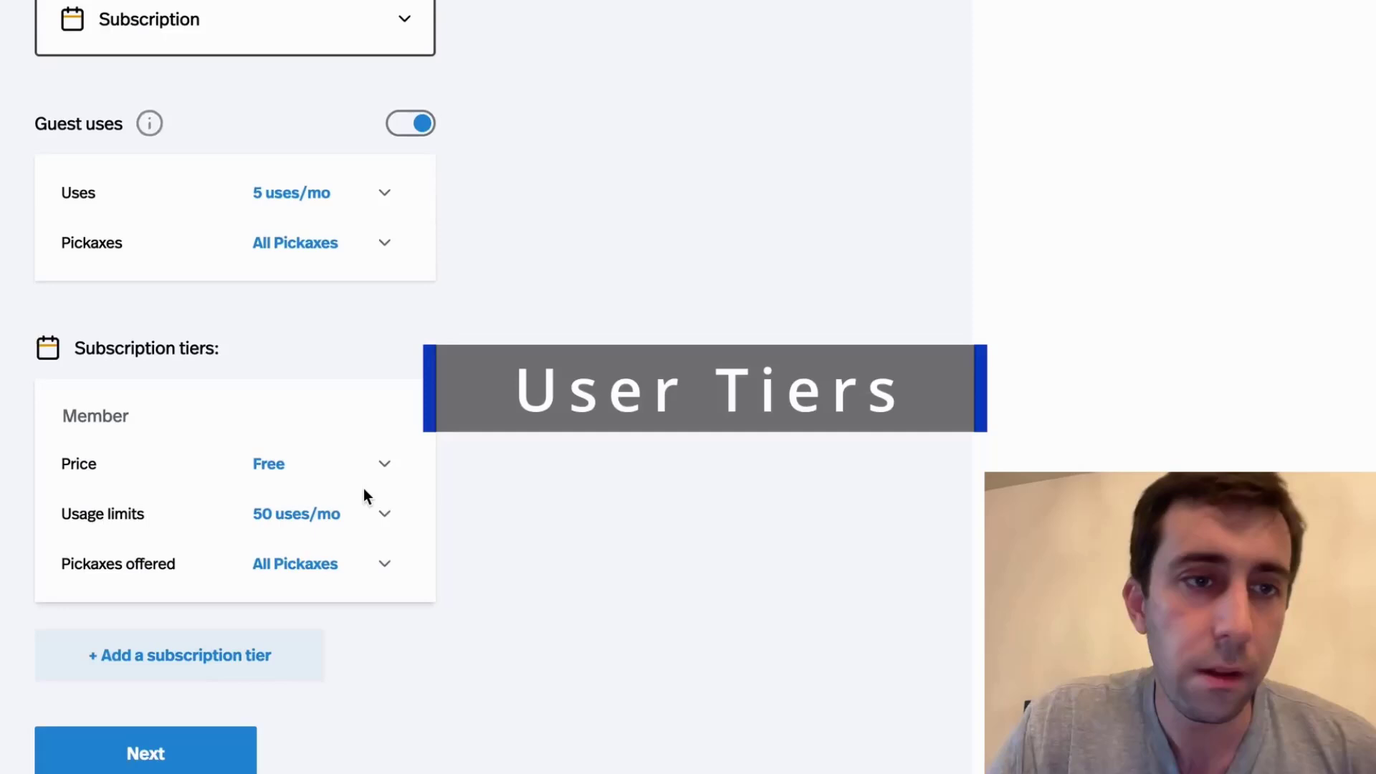
mouse_move(155, 126)
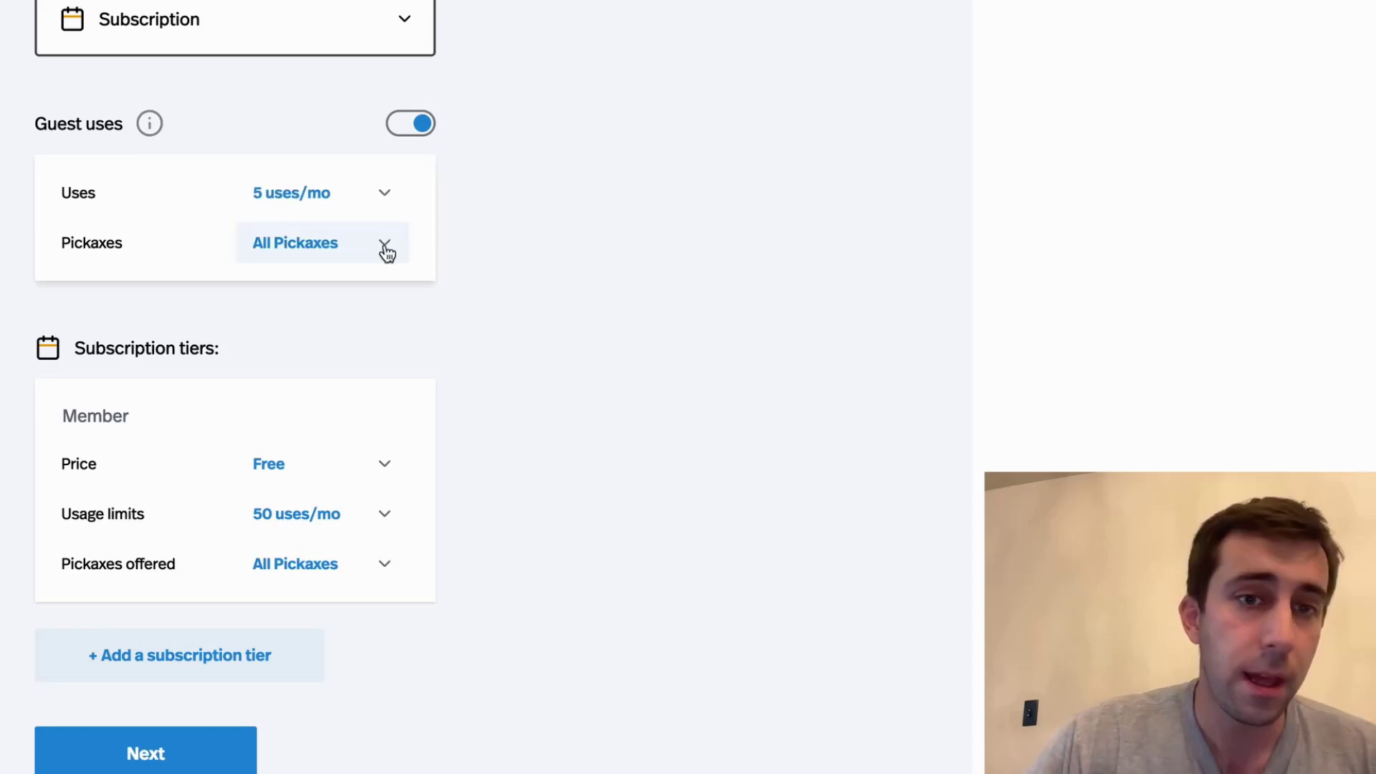
click(384, 245)
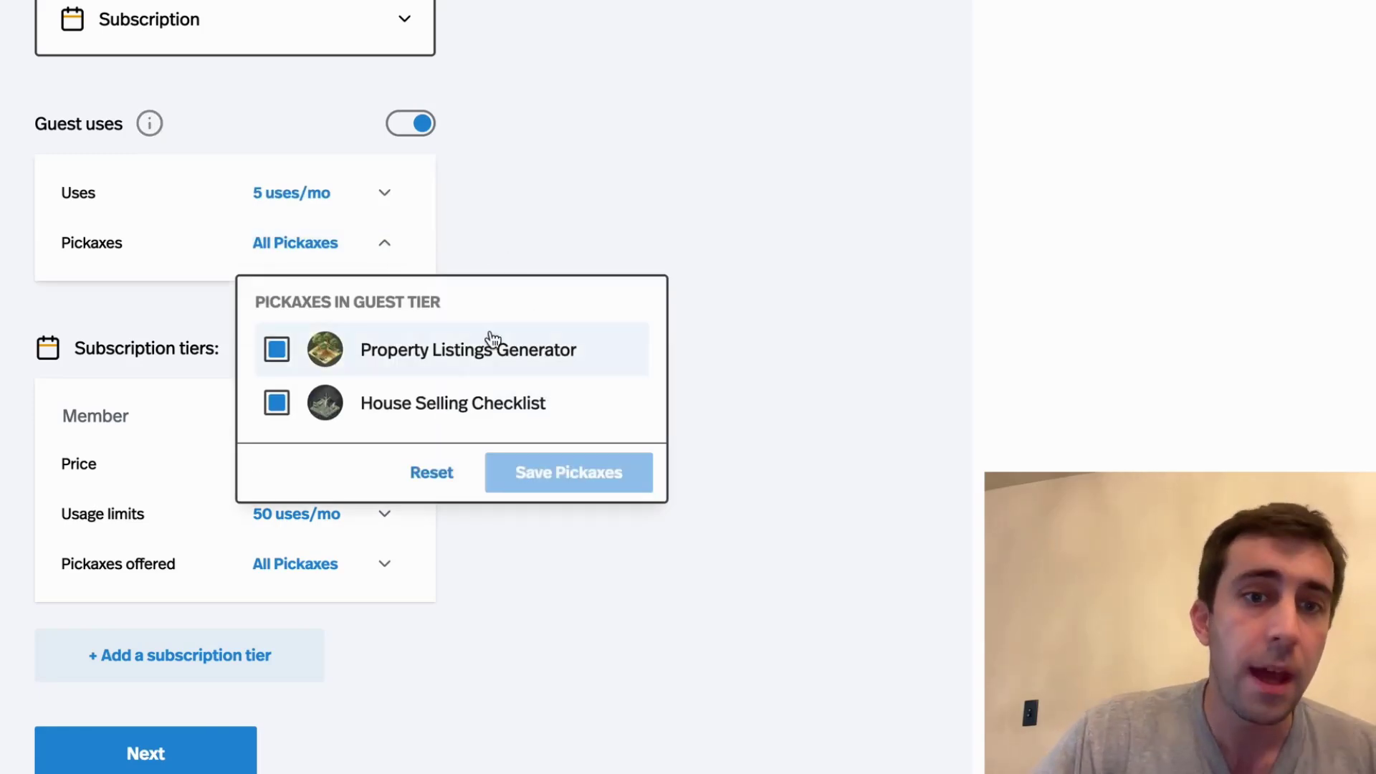
click(277, 405)
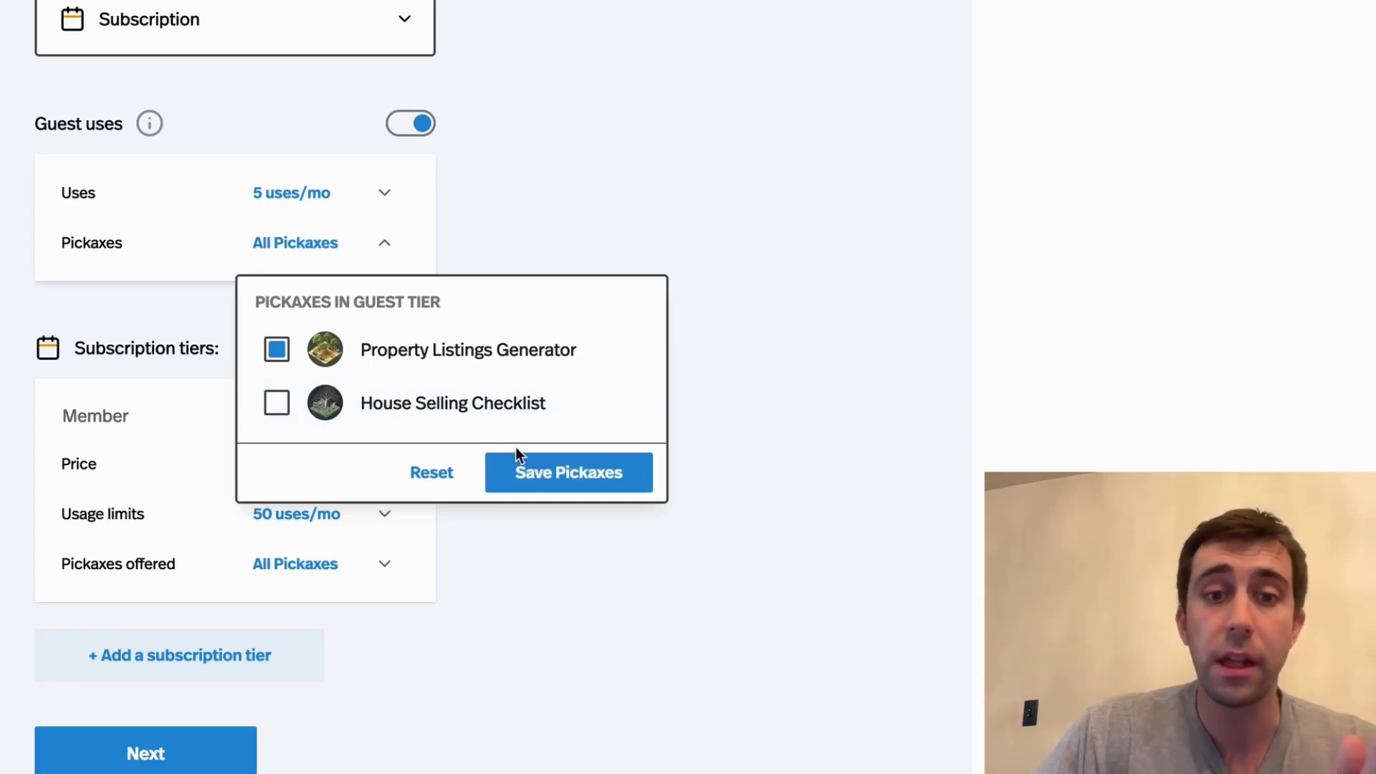
click(552, 470)
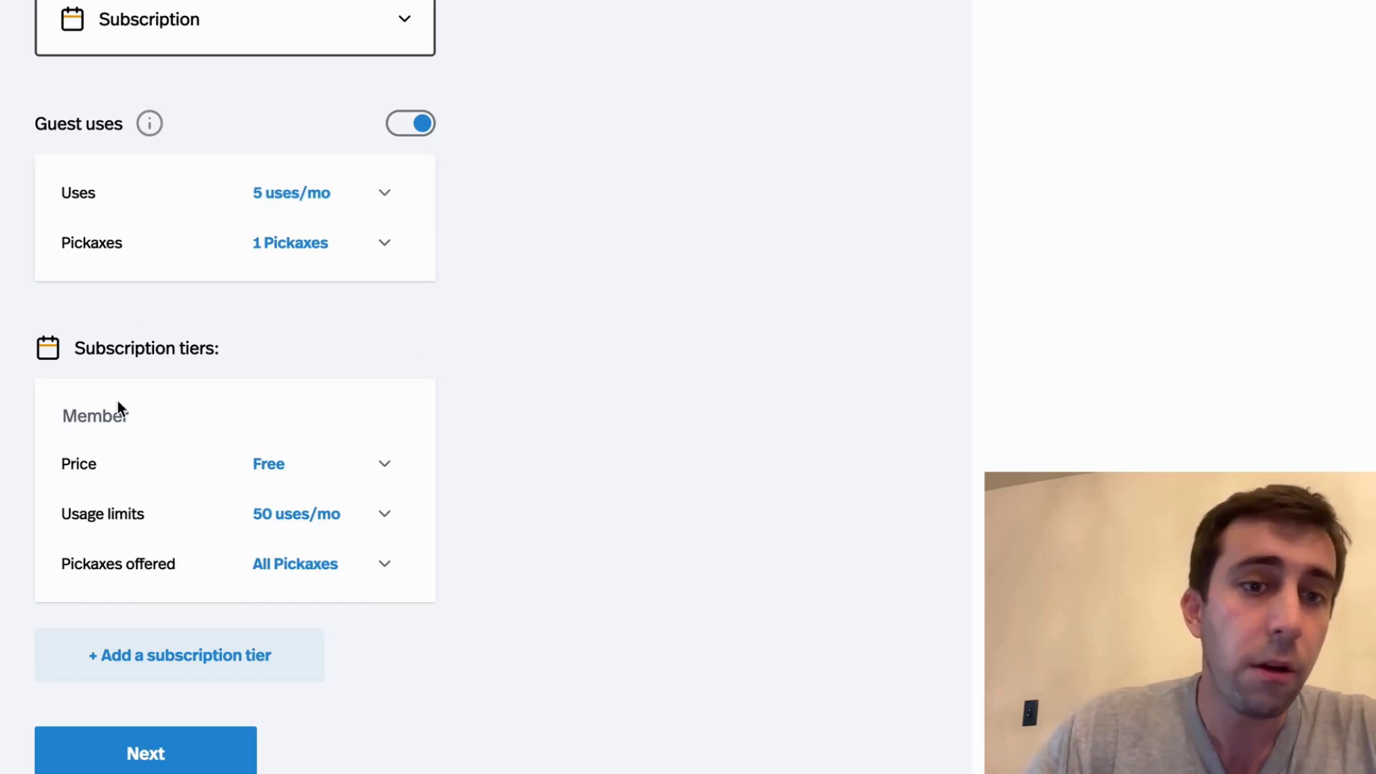
Step: Set the Member tier's usage limit to 10 uses per month
click(132, 421)
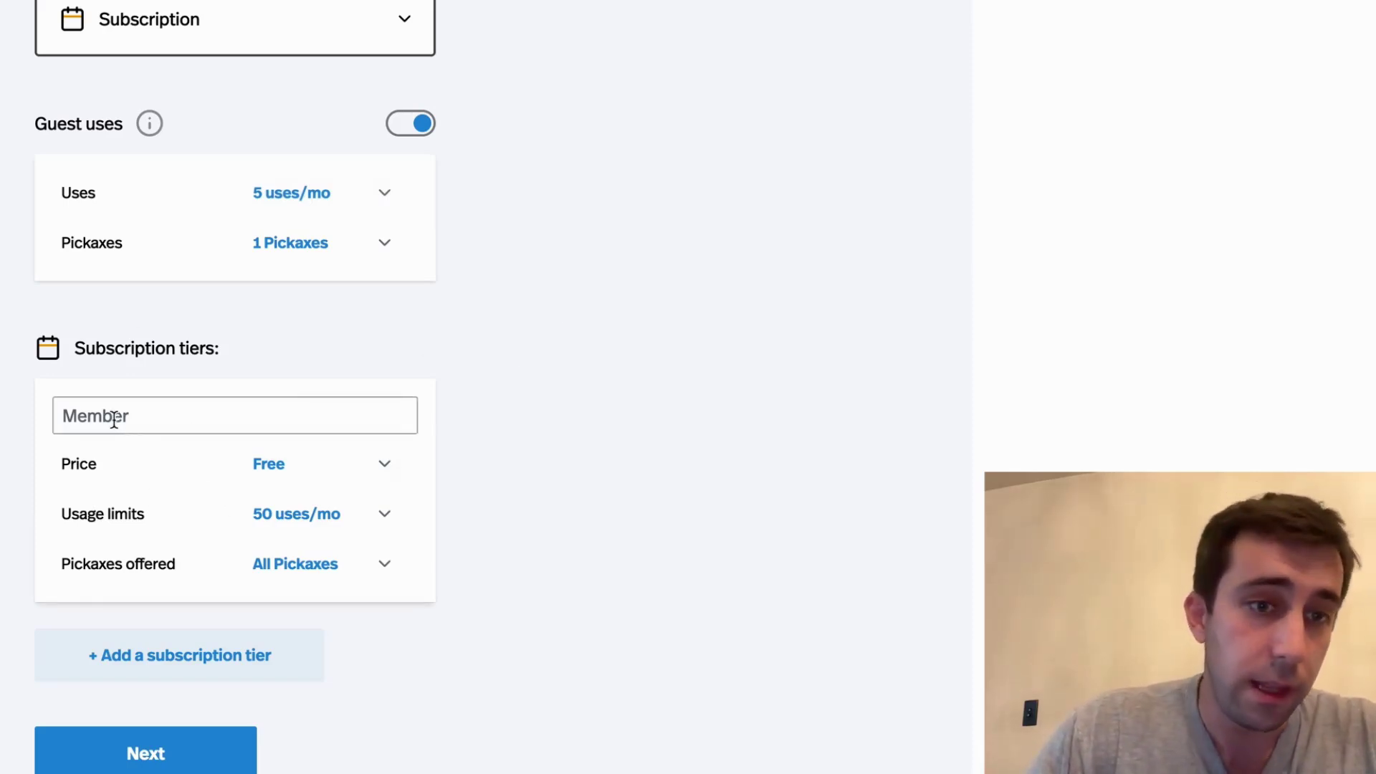
click(307, 519)
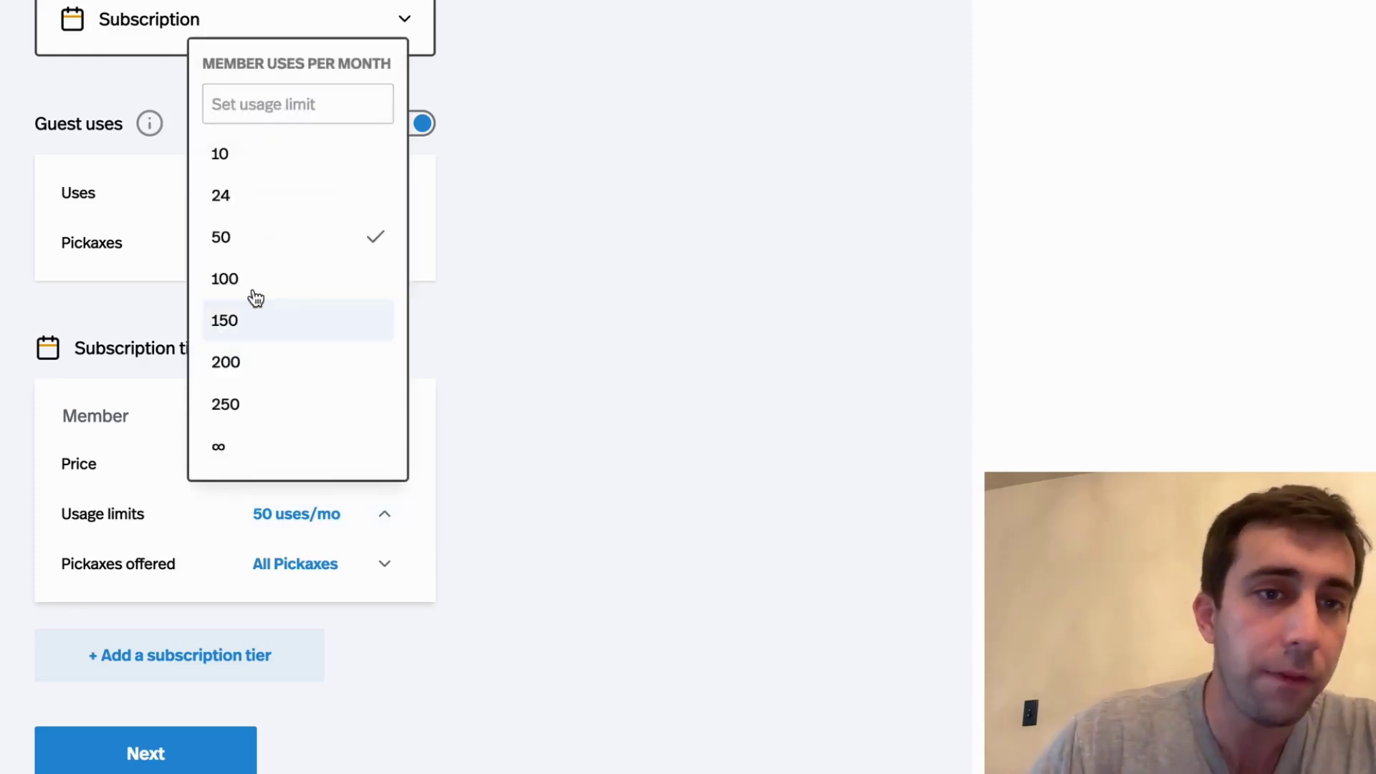
click(246, 166)
click(544, 428)
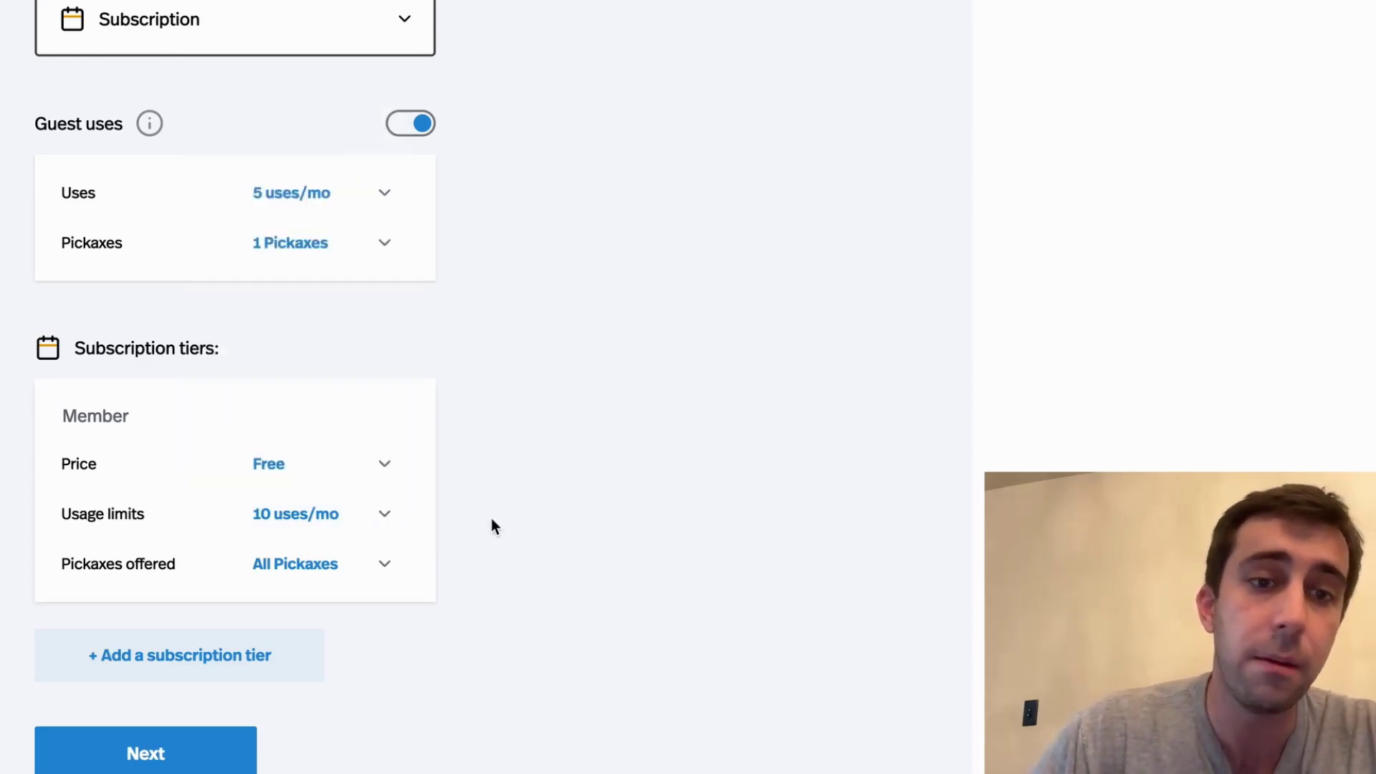
Step: Add a second subscription tier with 100 uses per month at $25 per month, and continue to the payment setup
click(252, 653)
scroll(523, 555, down, 4)
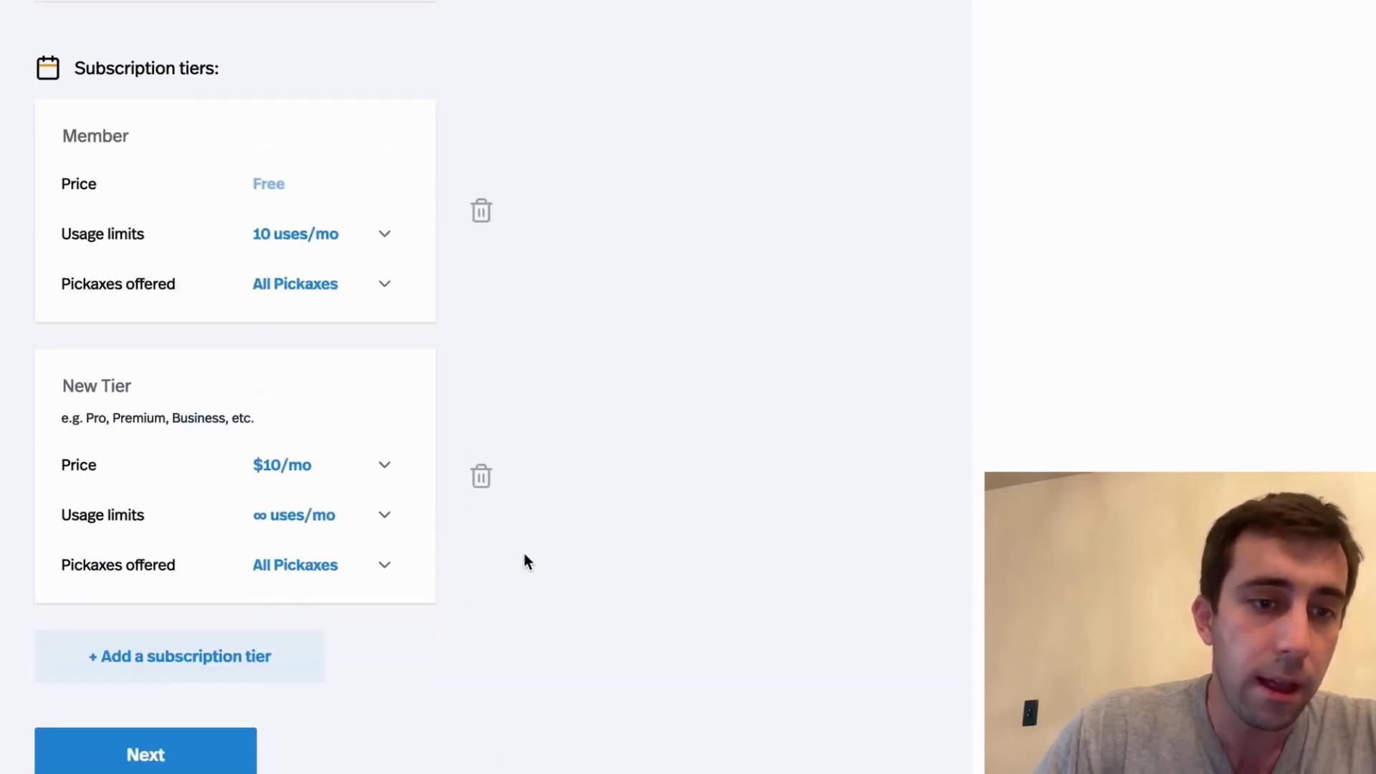
click(332, 527)
click(243, 238)
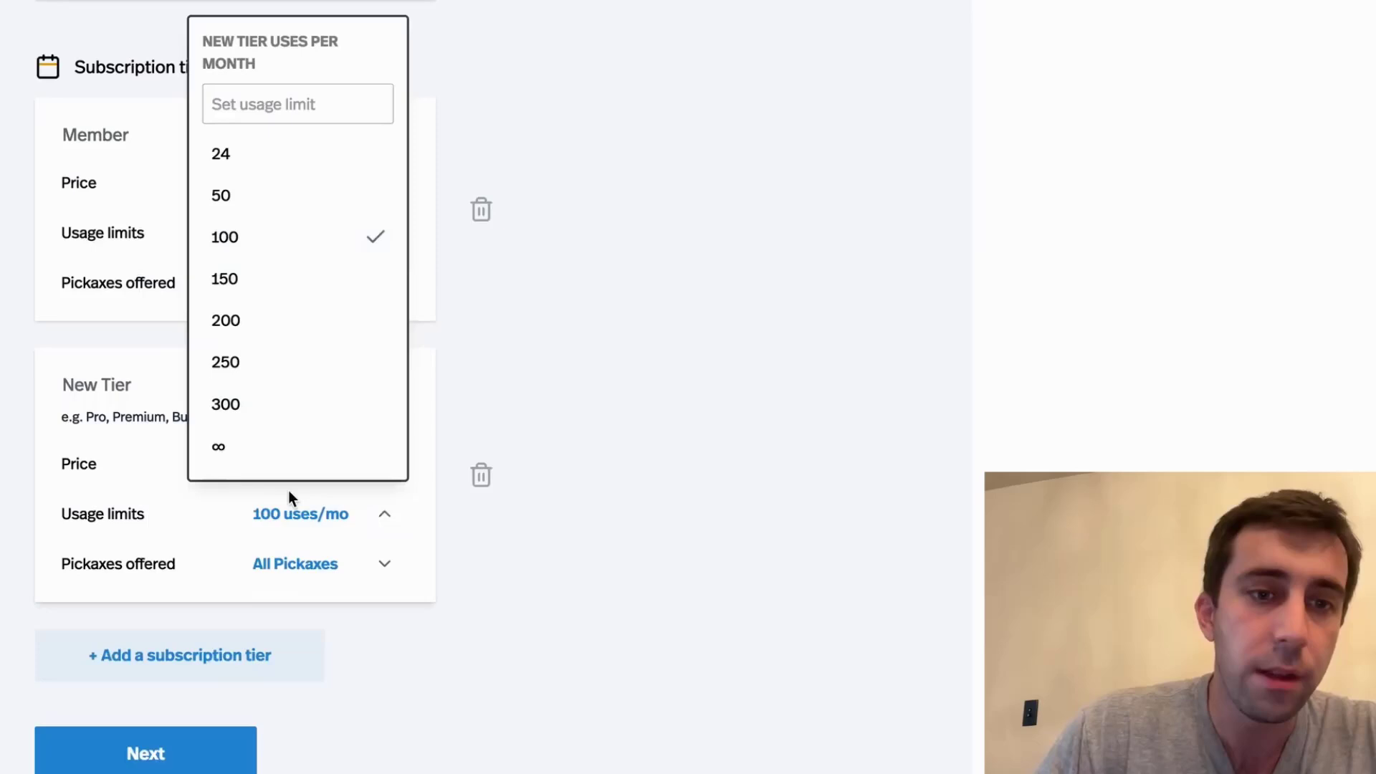
click(281, 465)
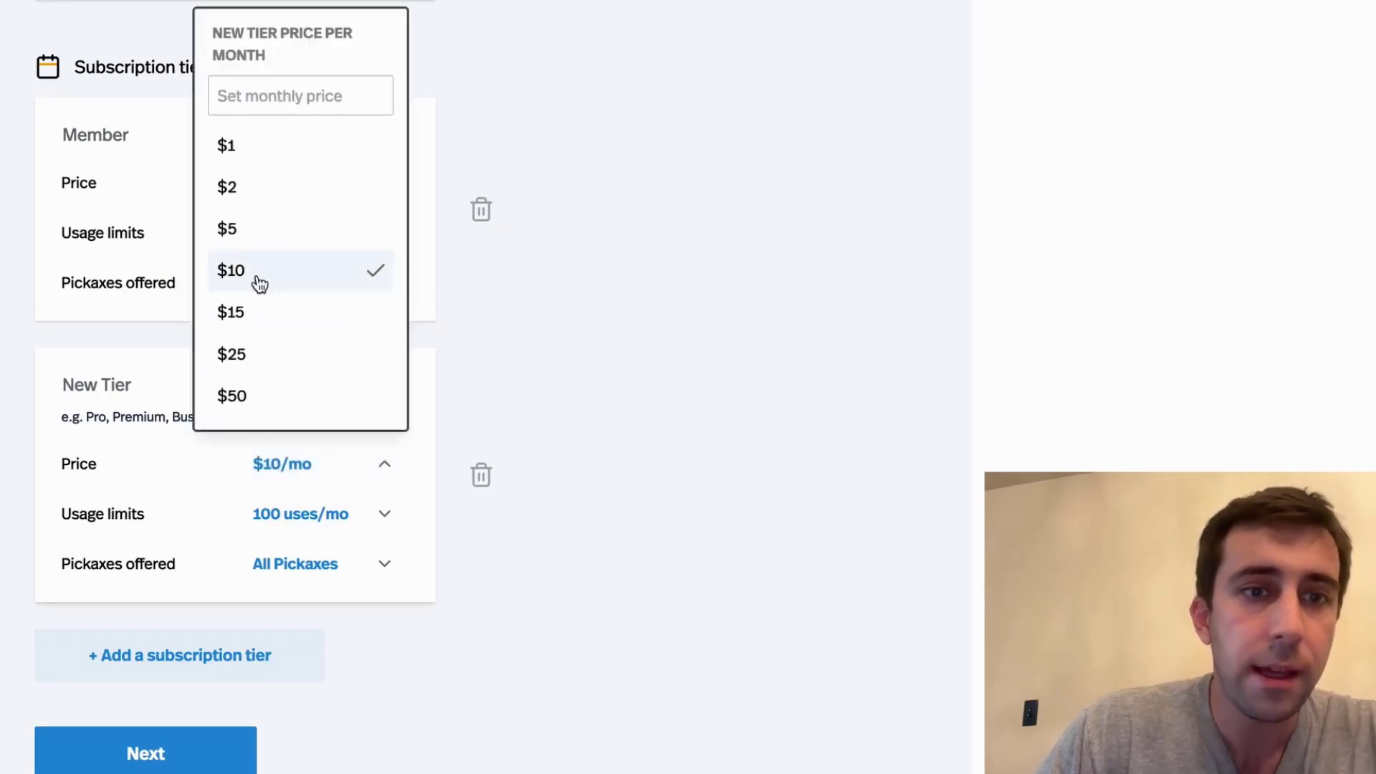
click(281, 348)
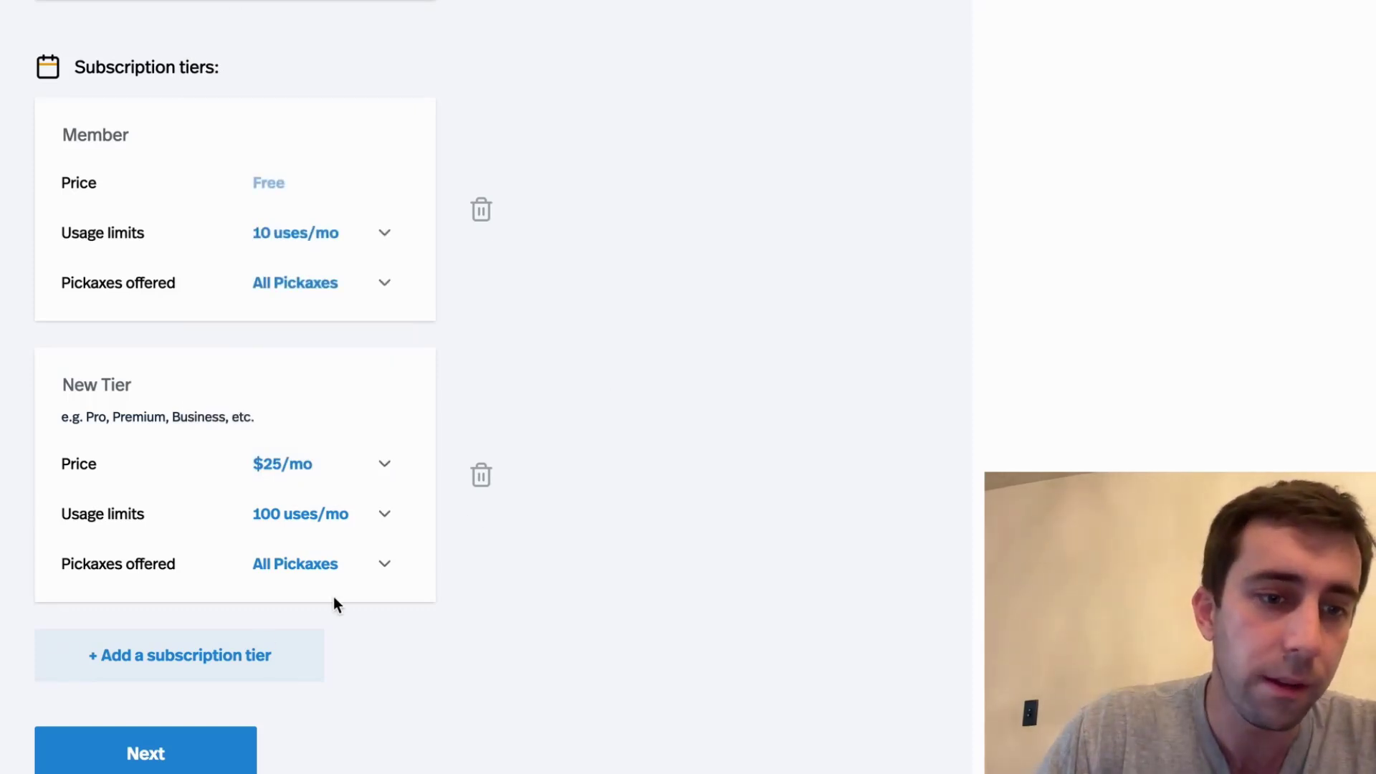
click(184, 747)
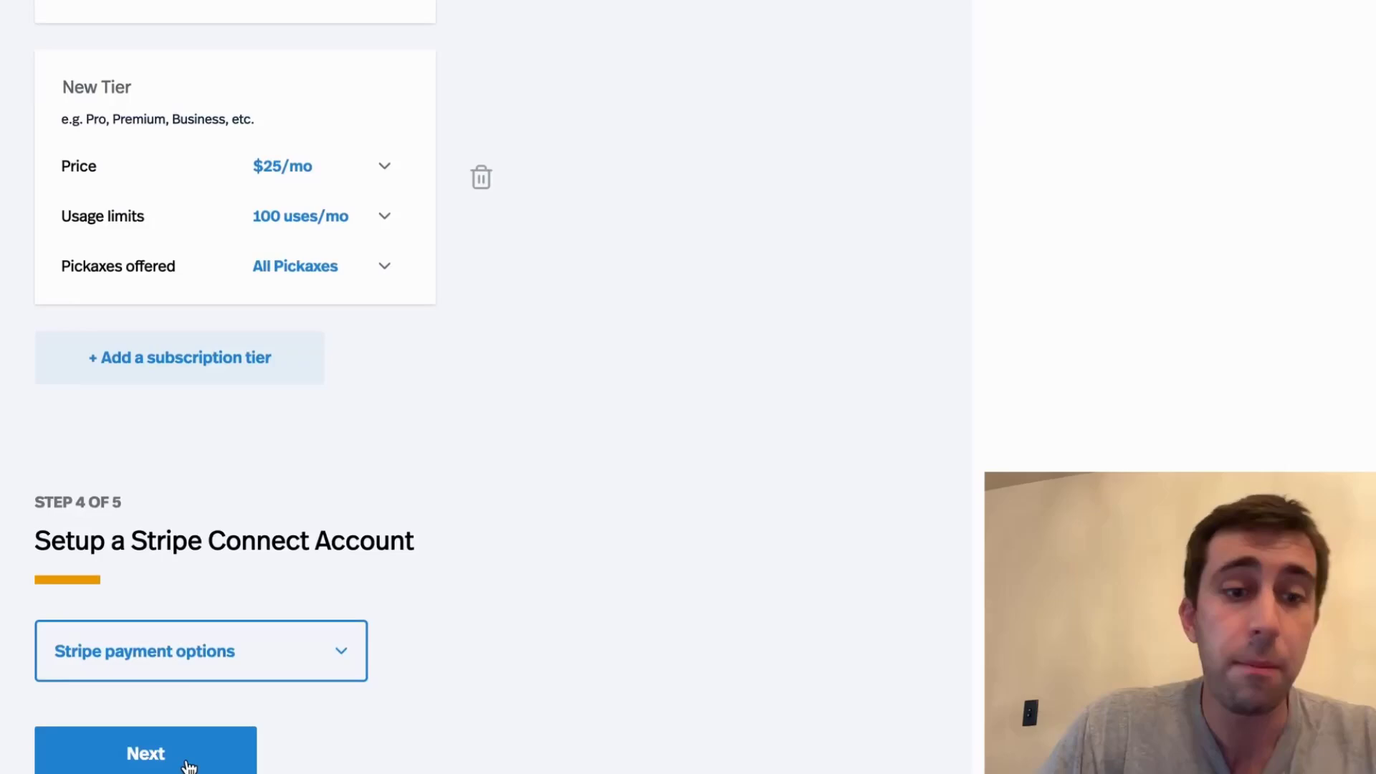
Step: Check the available Stripe payment accounts and continue to the theme choice without selecting one
click(350, 649)
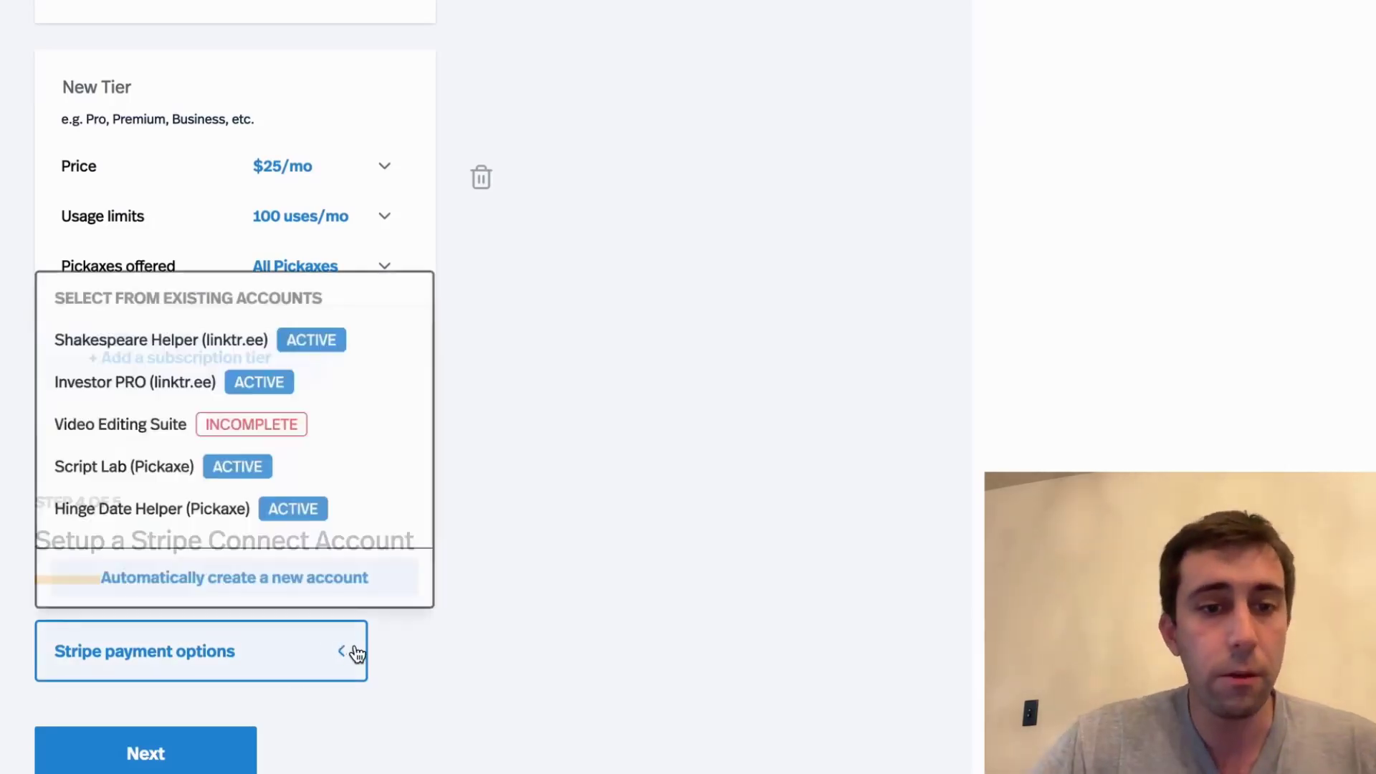
click(518, 608)
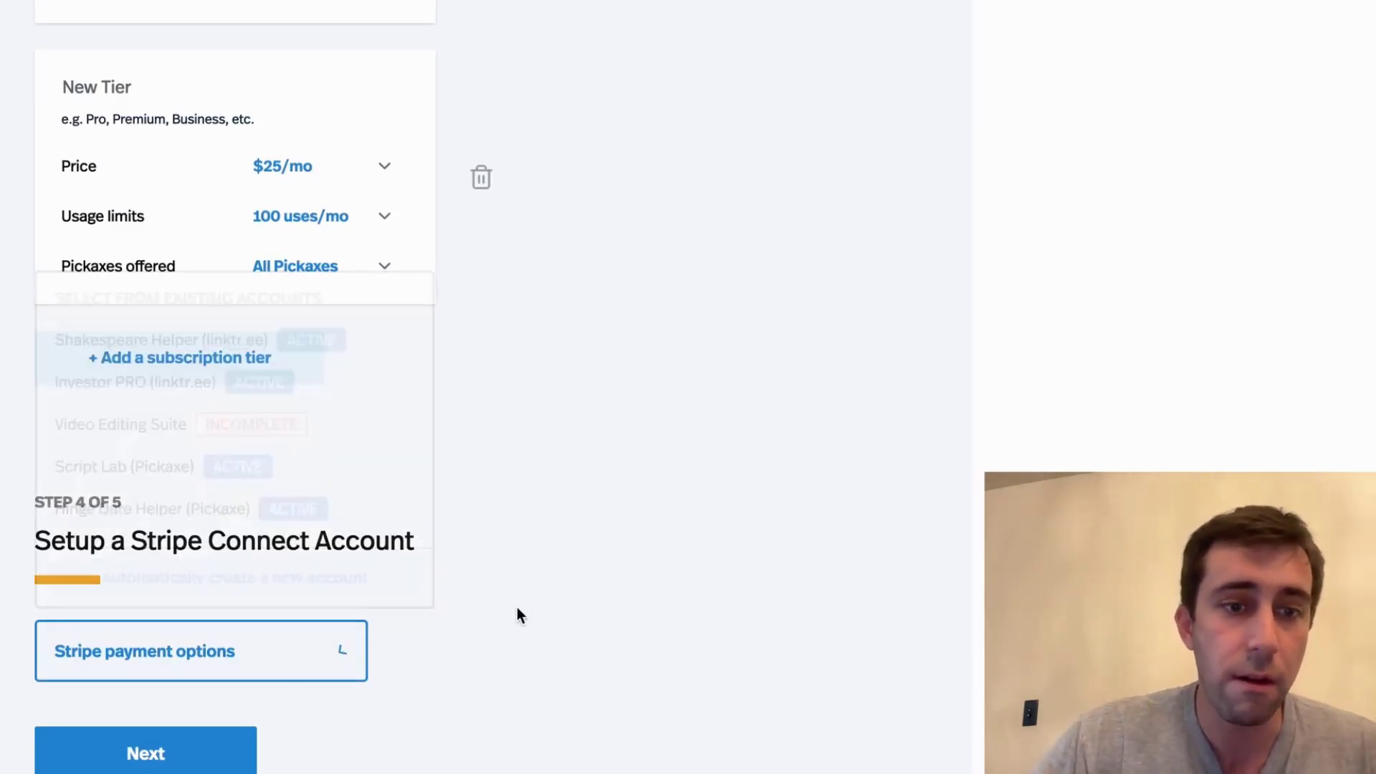
click(179, 762)
Step: Choose the Draper theme and create the studio
scroll(177, 761, down, 1)
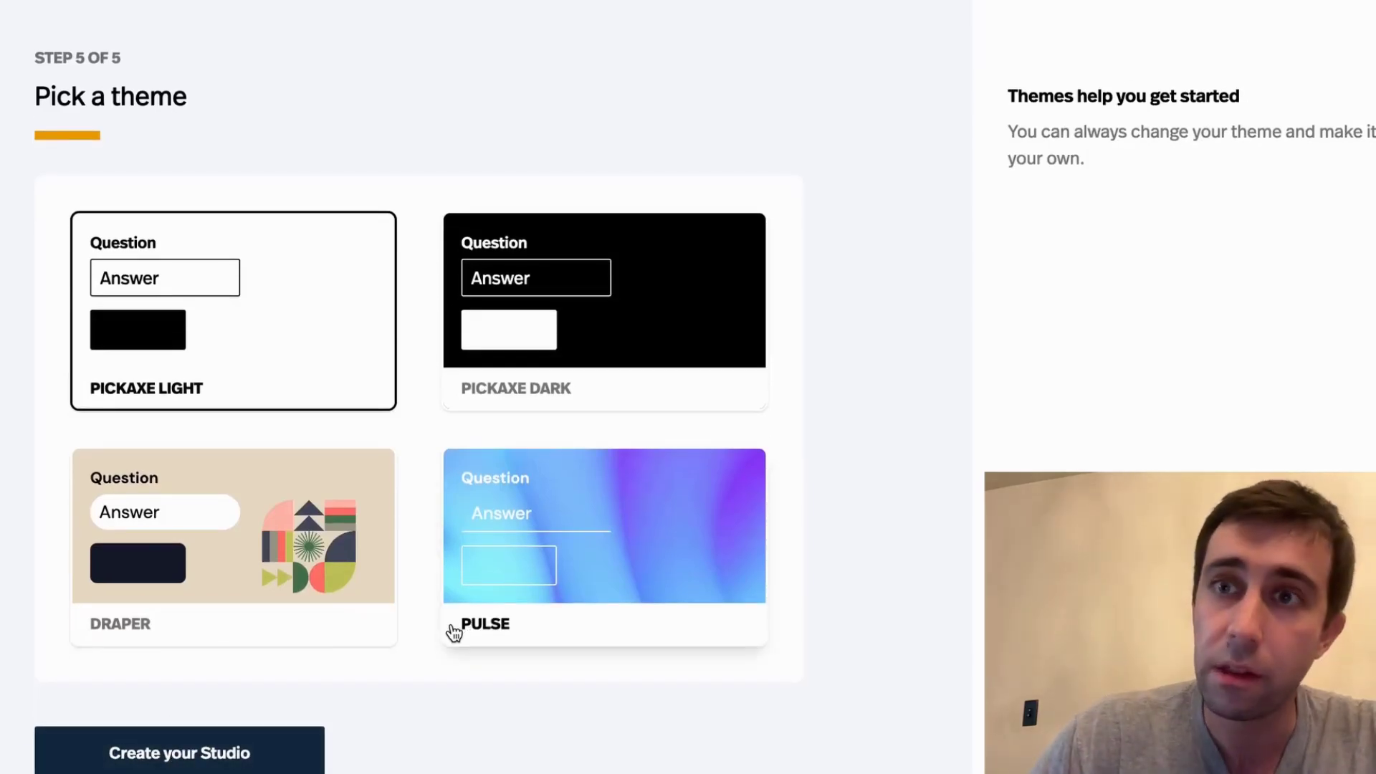
click(357, 589)
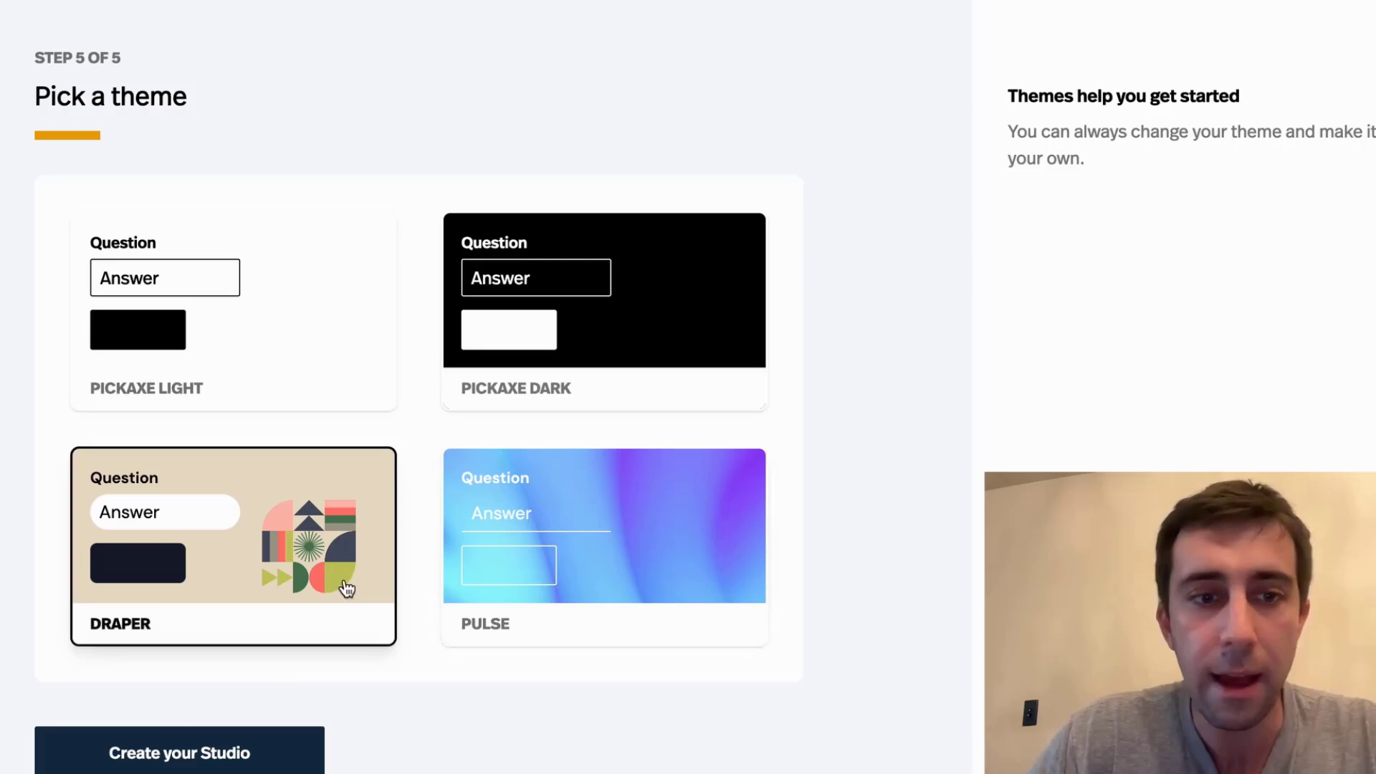
click(235, 758)
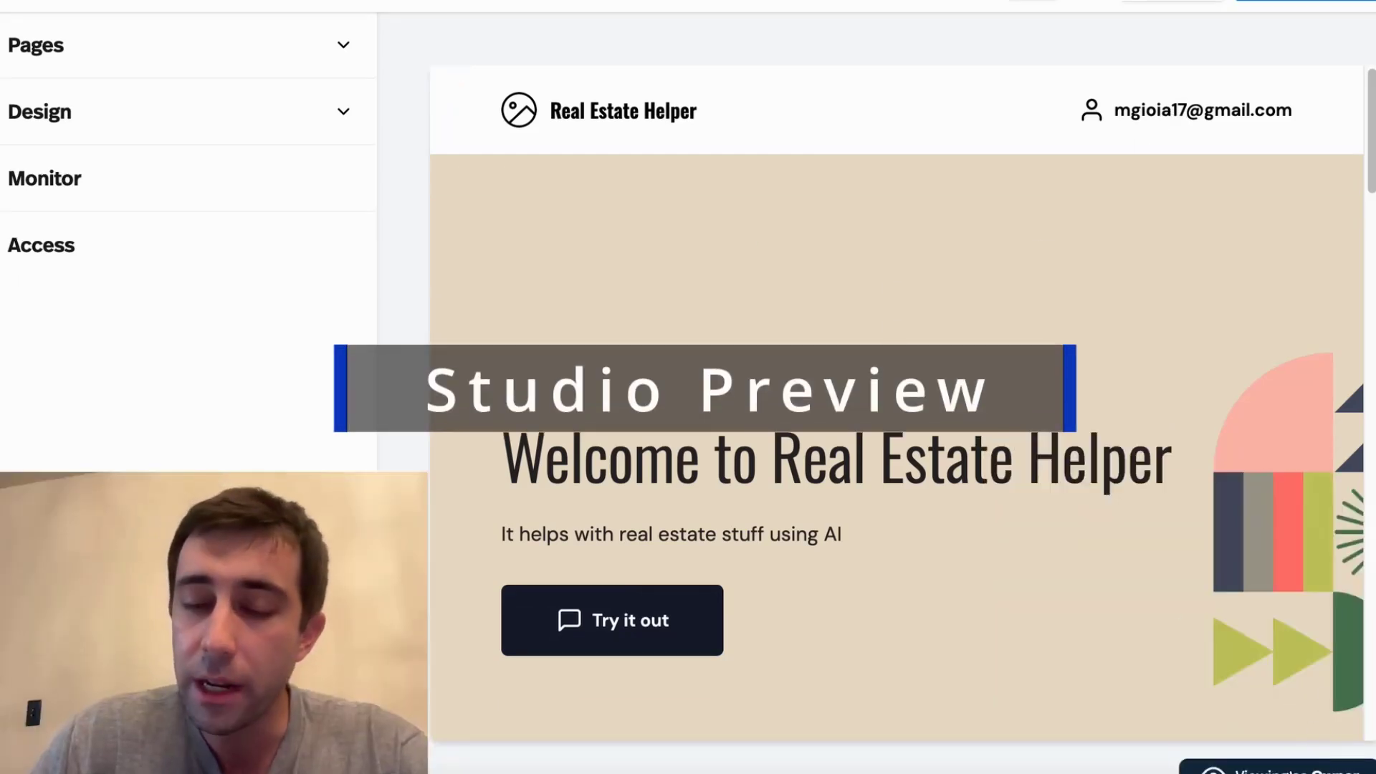
Step: Preview the new studio's home page as a member user and as a guest user
click(1276, 767)
click(1271, 725)
click(1271, 740)
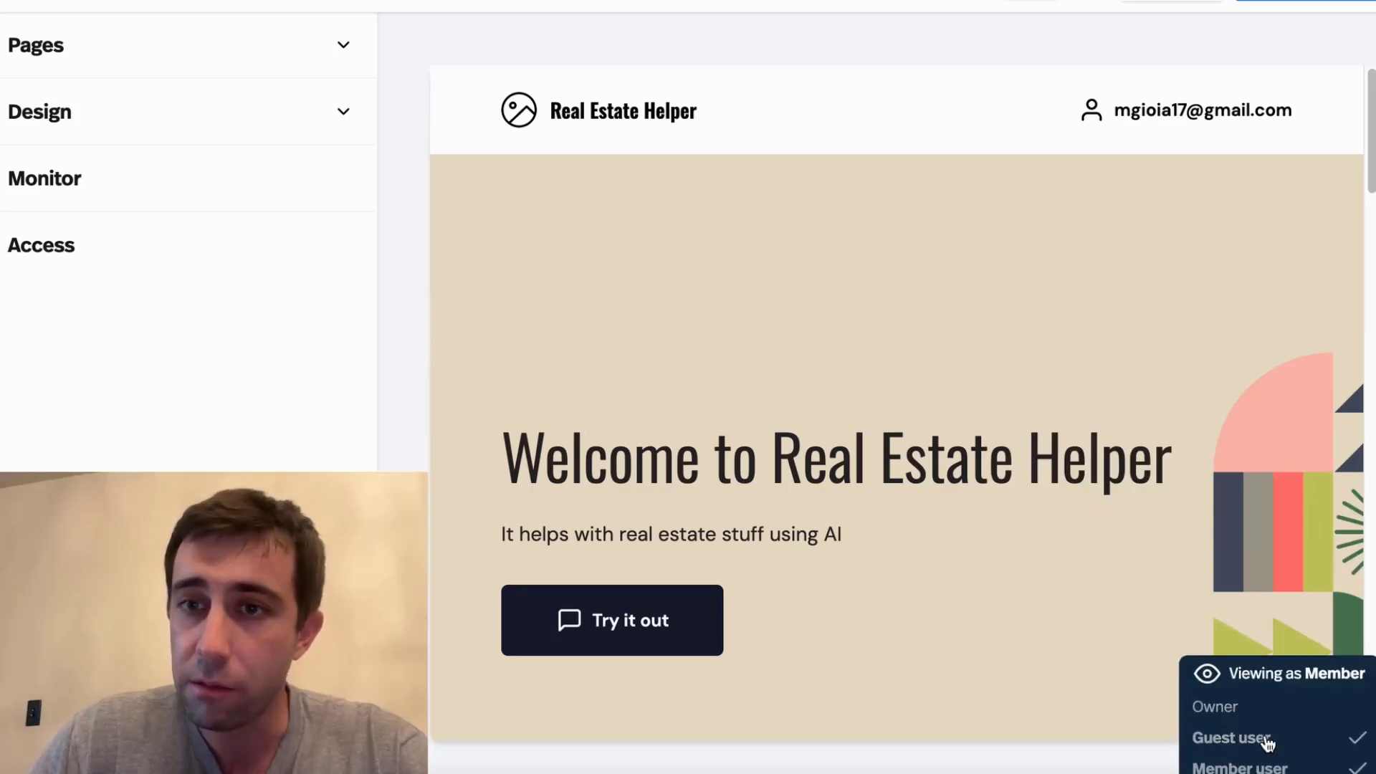
mouse_move(1314, 724)
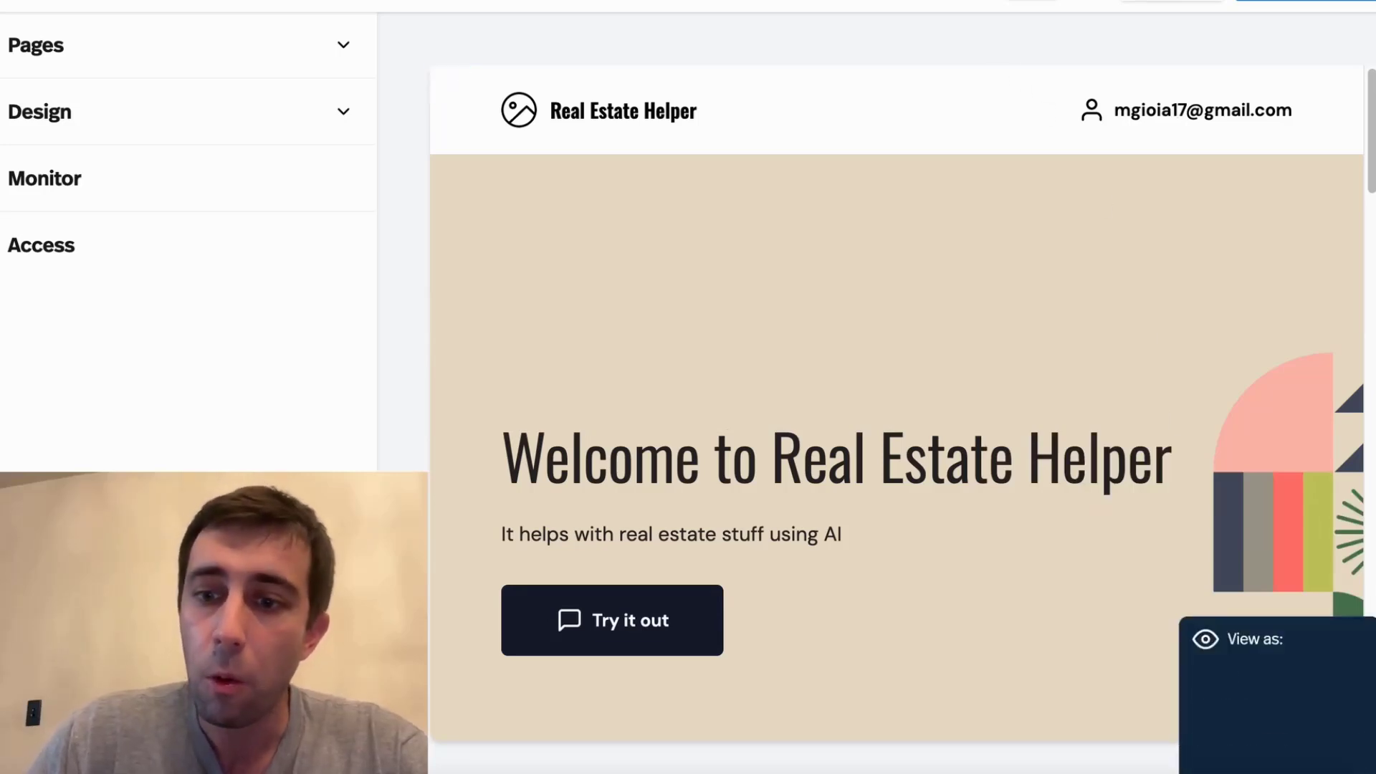
click(1253, 710)
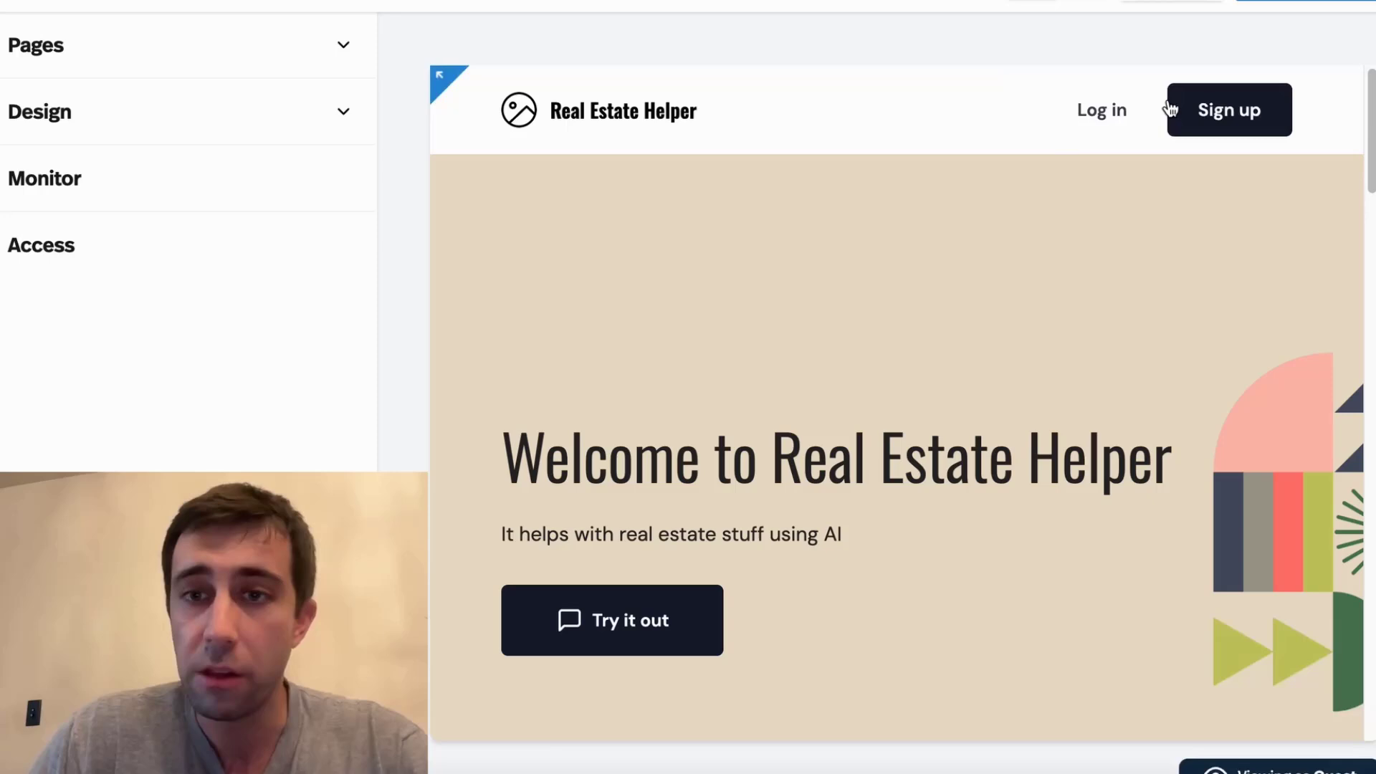
Step: Switch the preview back to the owner view and look through the landing, tool, home and account pages
mouse_move(1268, 759)
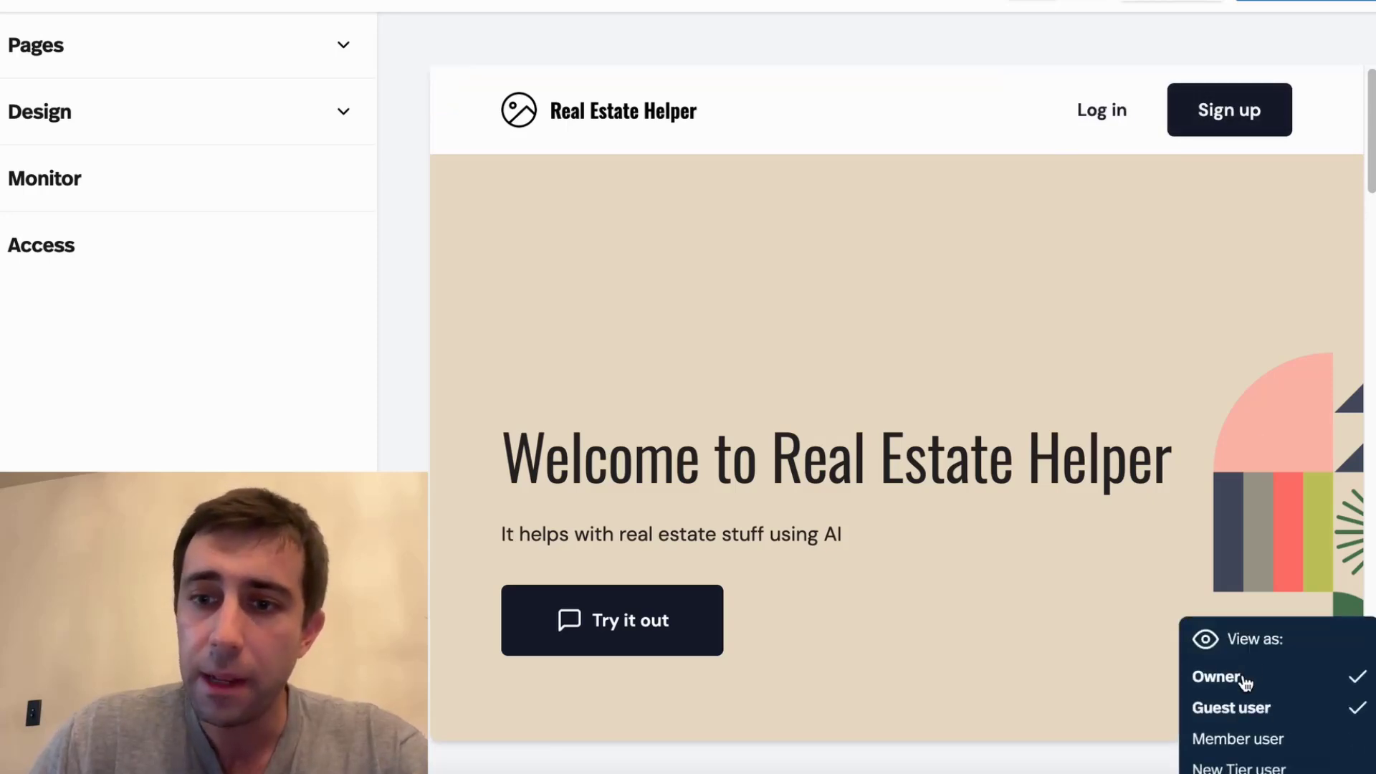
click(1241, 677)
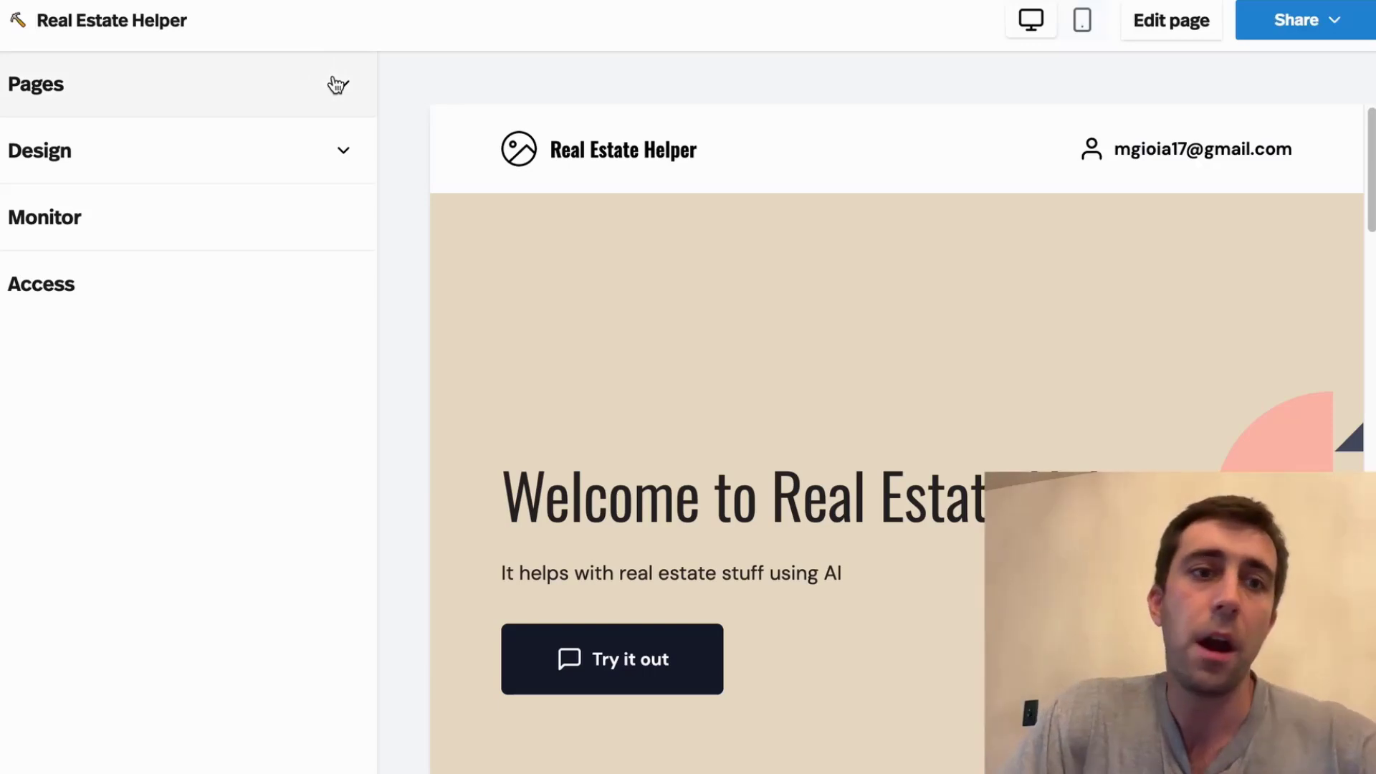
click(334, 44)
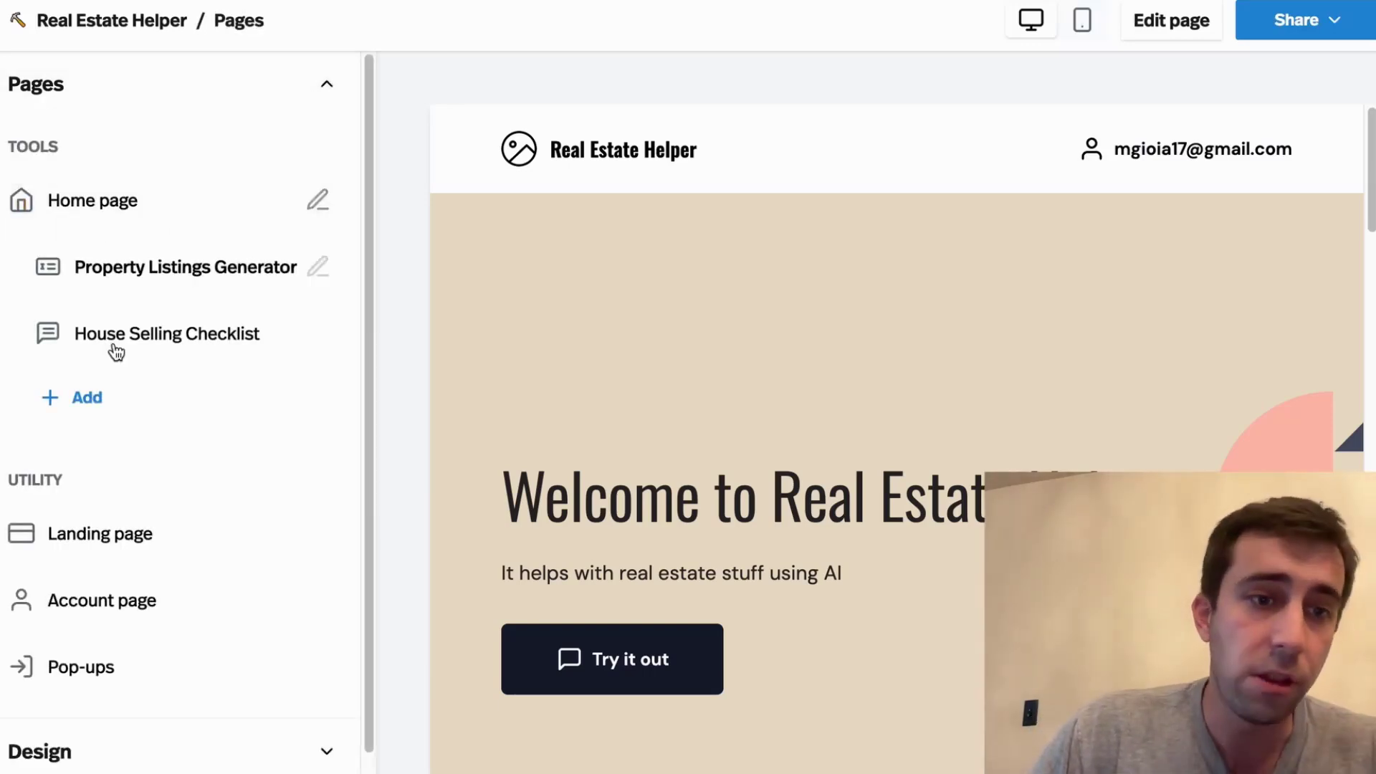
click(26, 542)
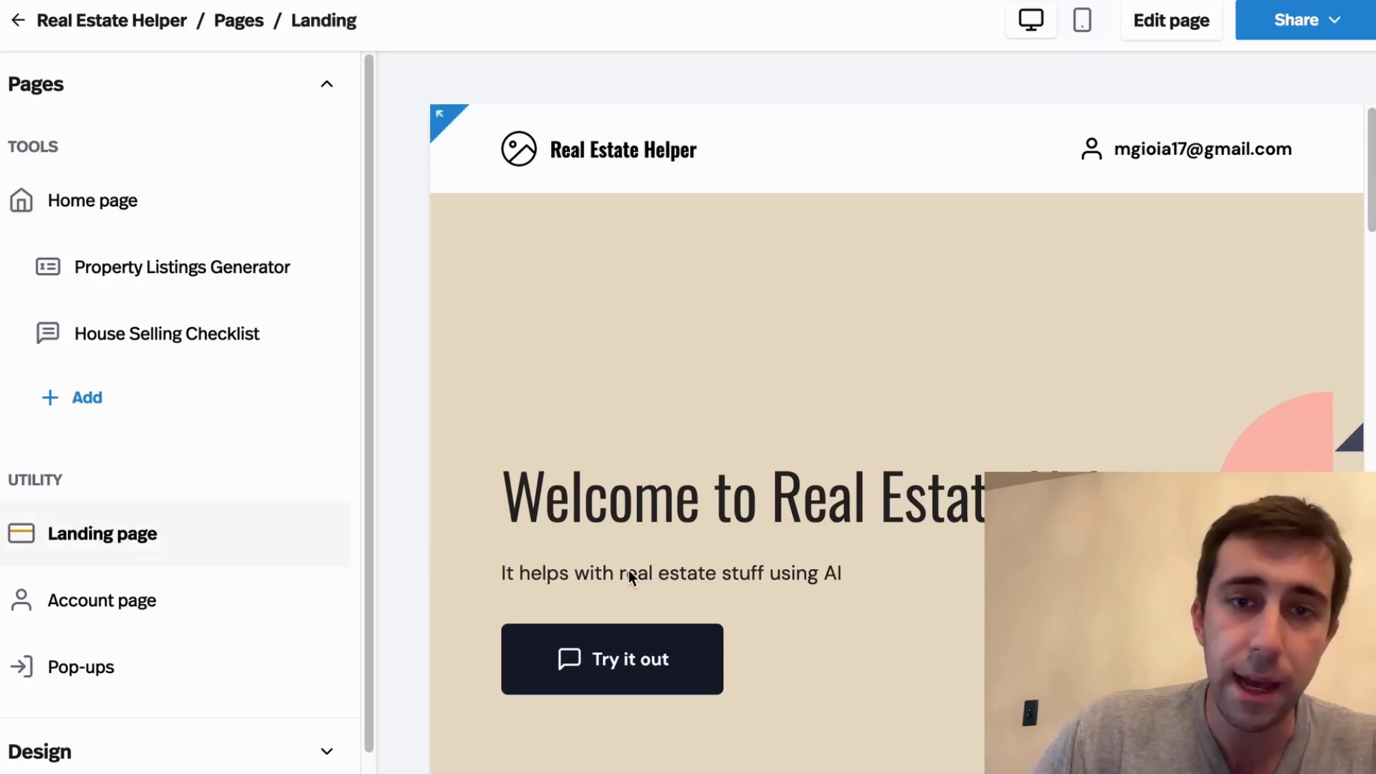
scroll(842, 540, down, 2)
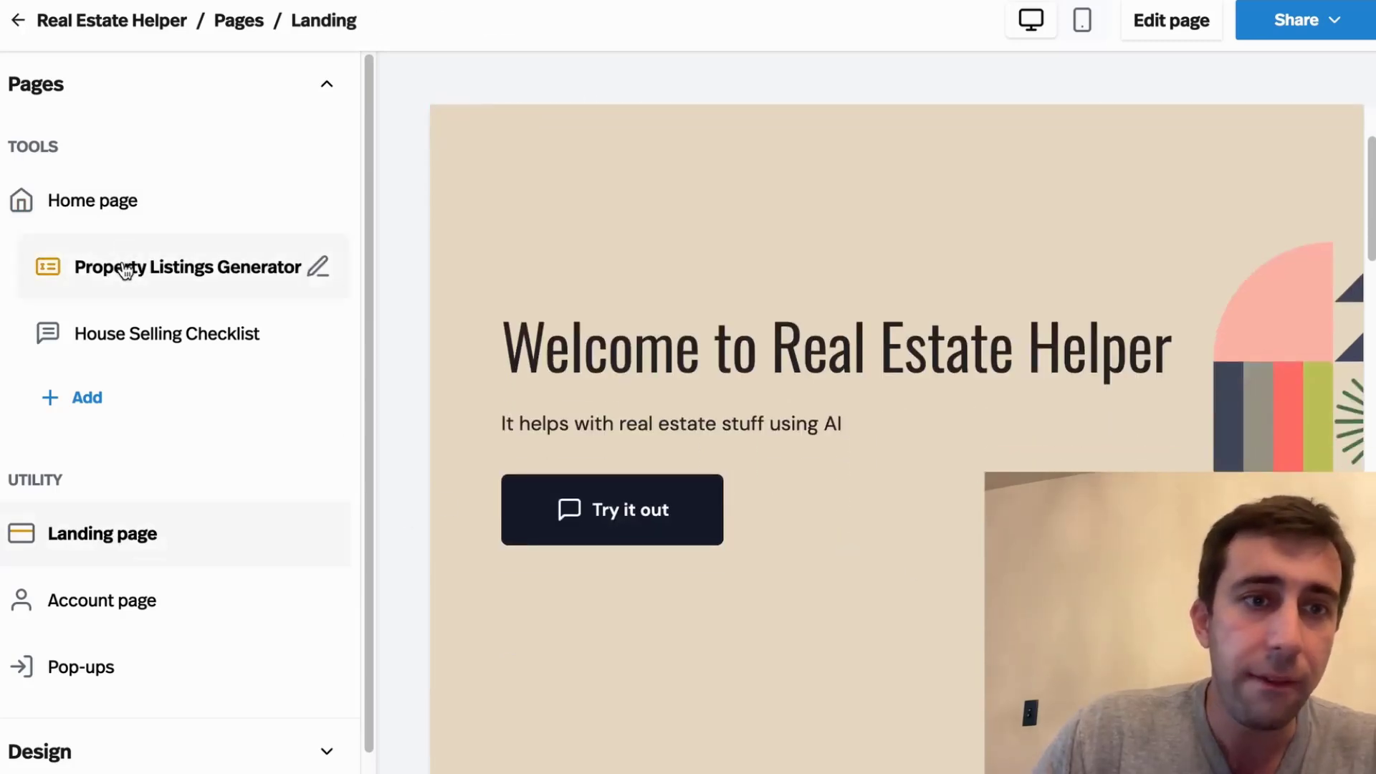
click(126, 271)
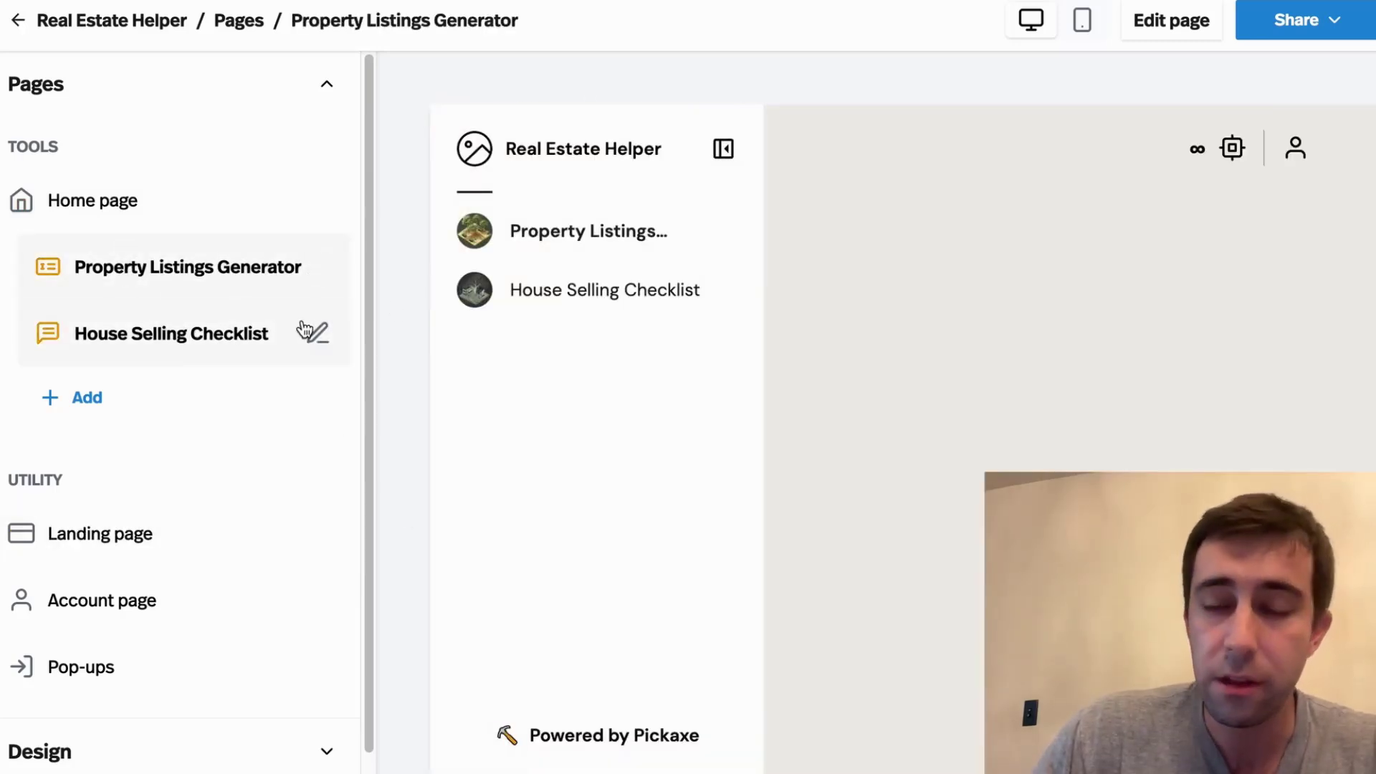
click(131, 342)
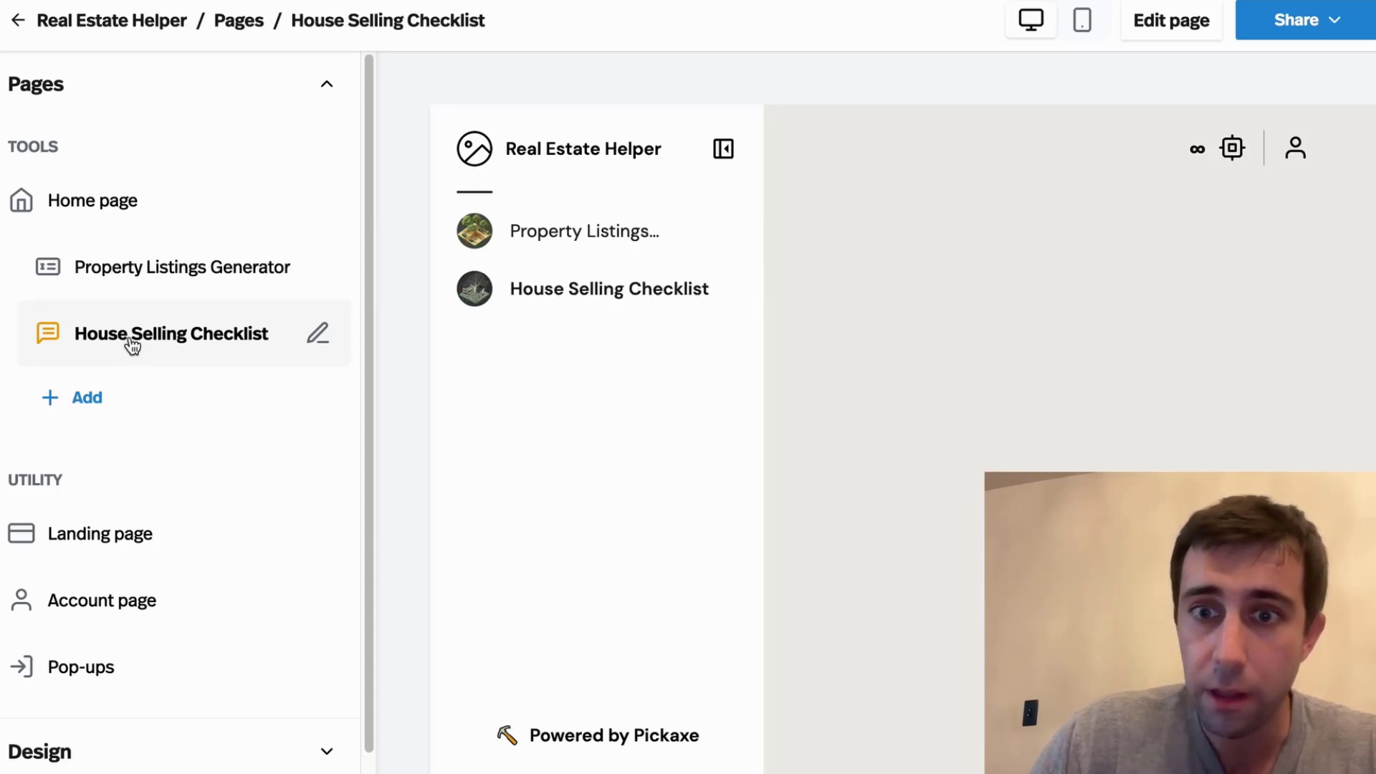
click(100, 208)
click(84, 606)
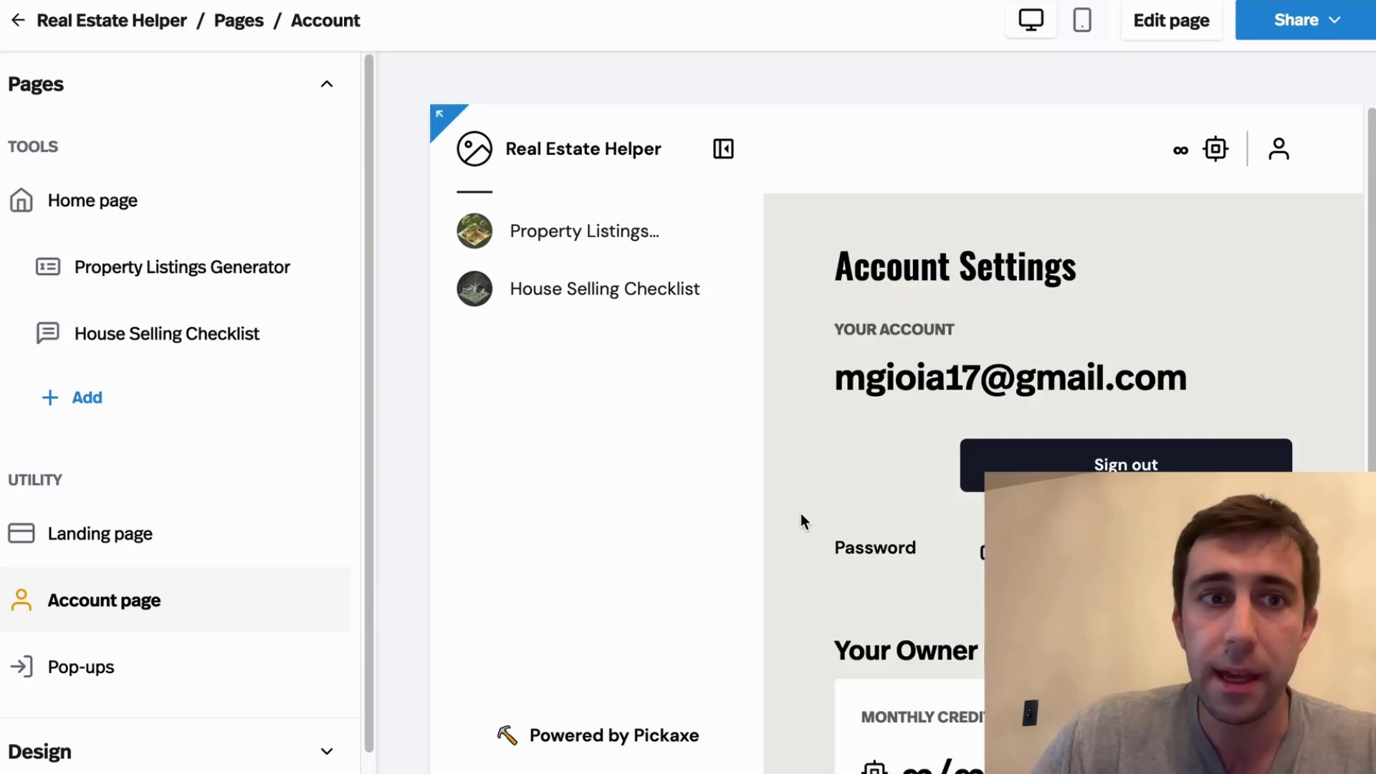
Step: Open the landing page for editing and upload the two-hands PNG from the Desktop as the studio logo
click(101, 531)
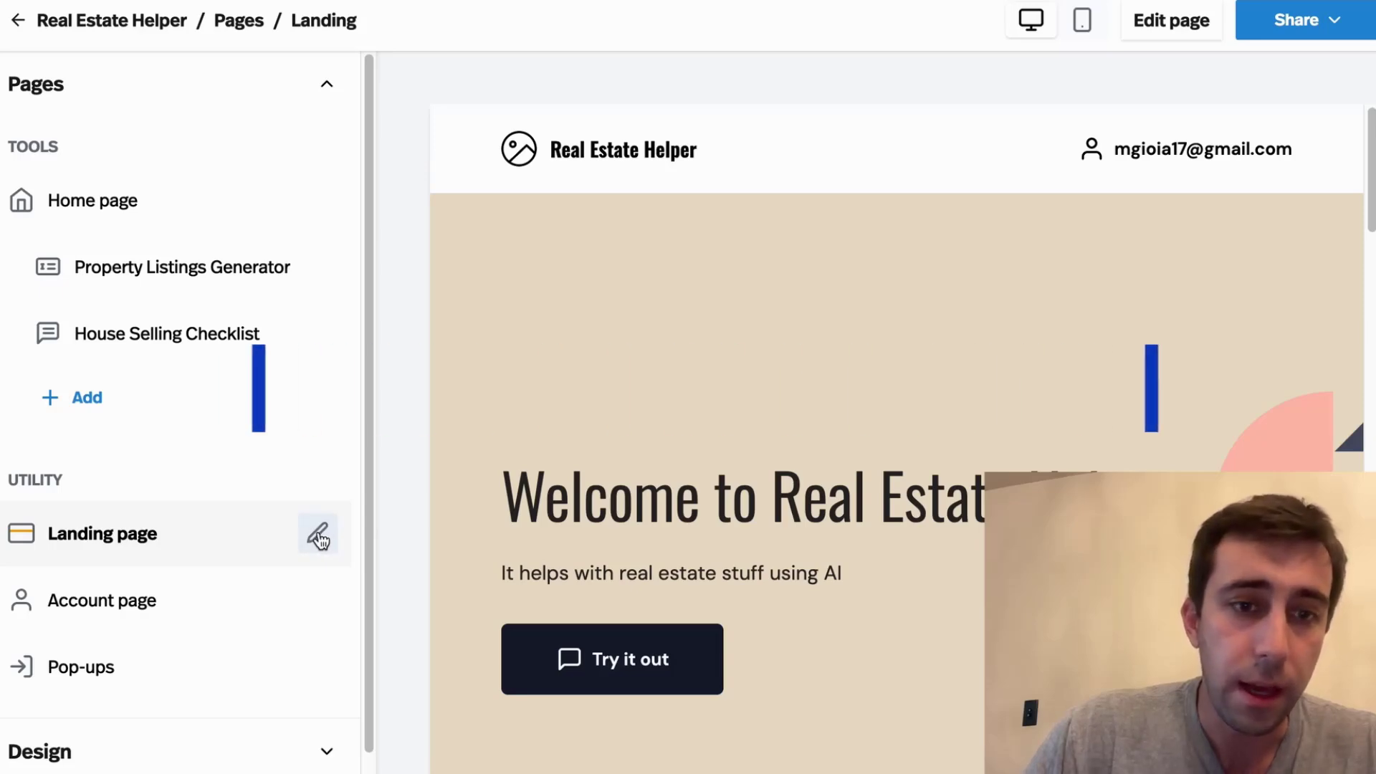
click(318, 536)
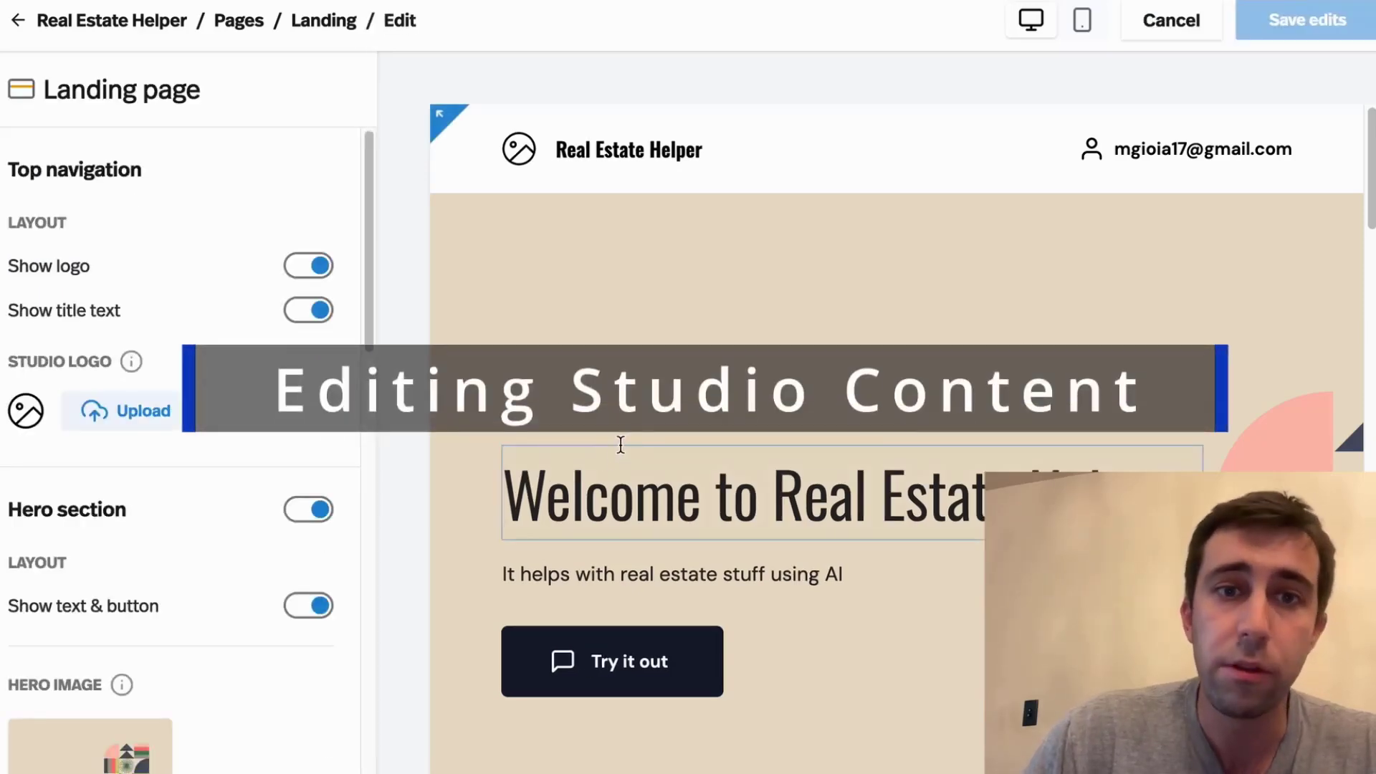
click(136, 419)
click(102, 202)
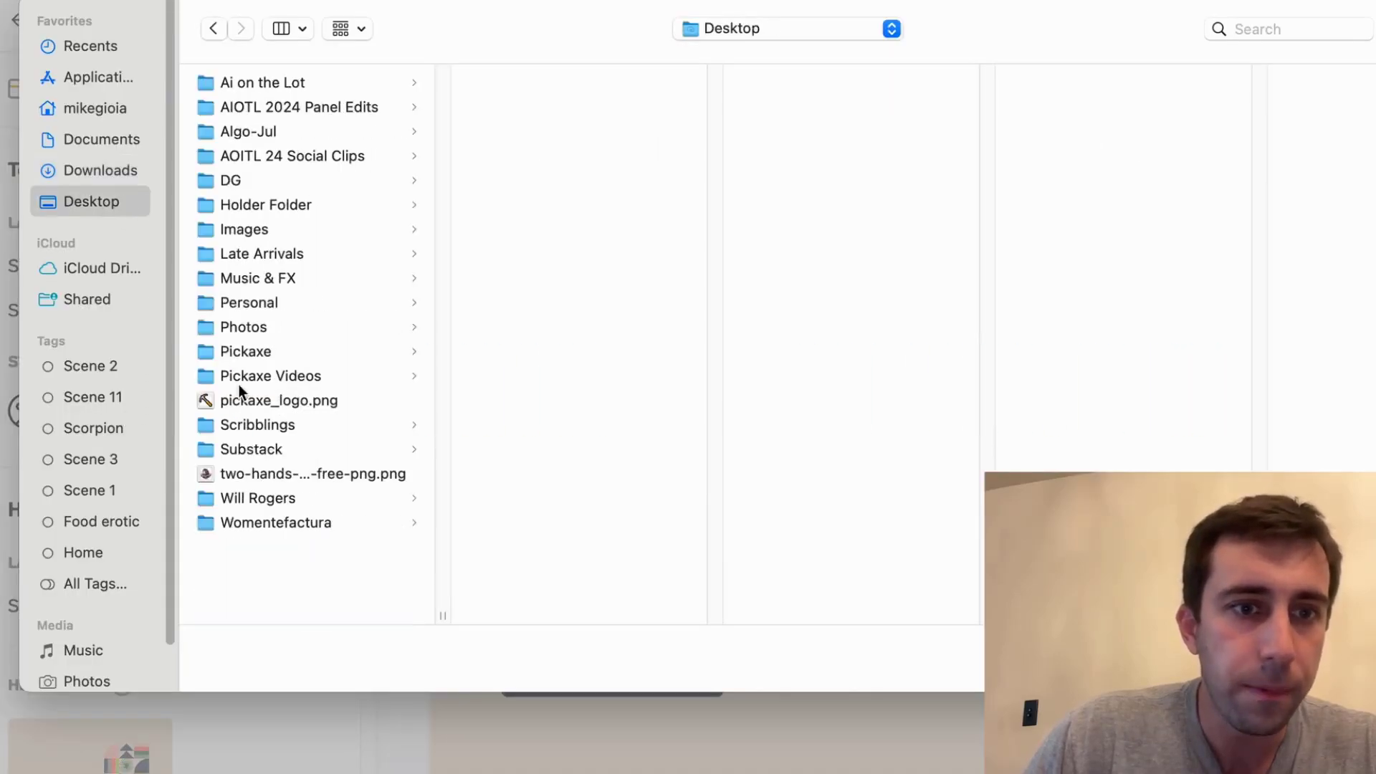
click(291, 475)
key(Return)
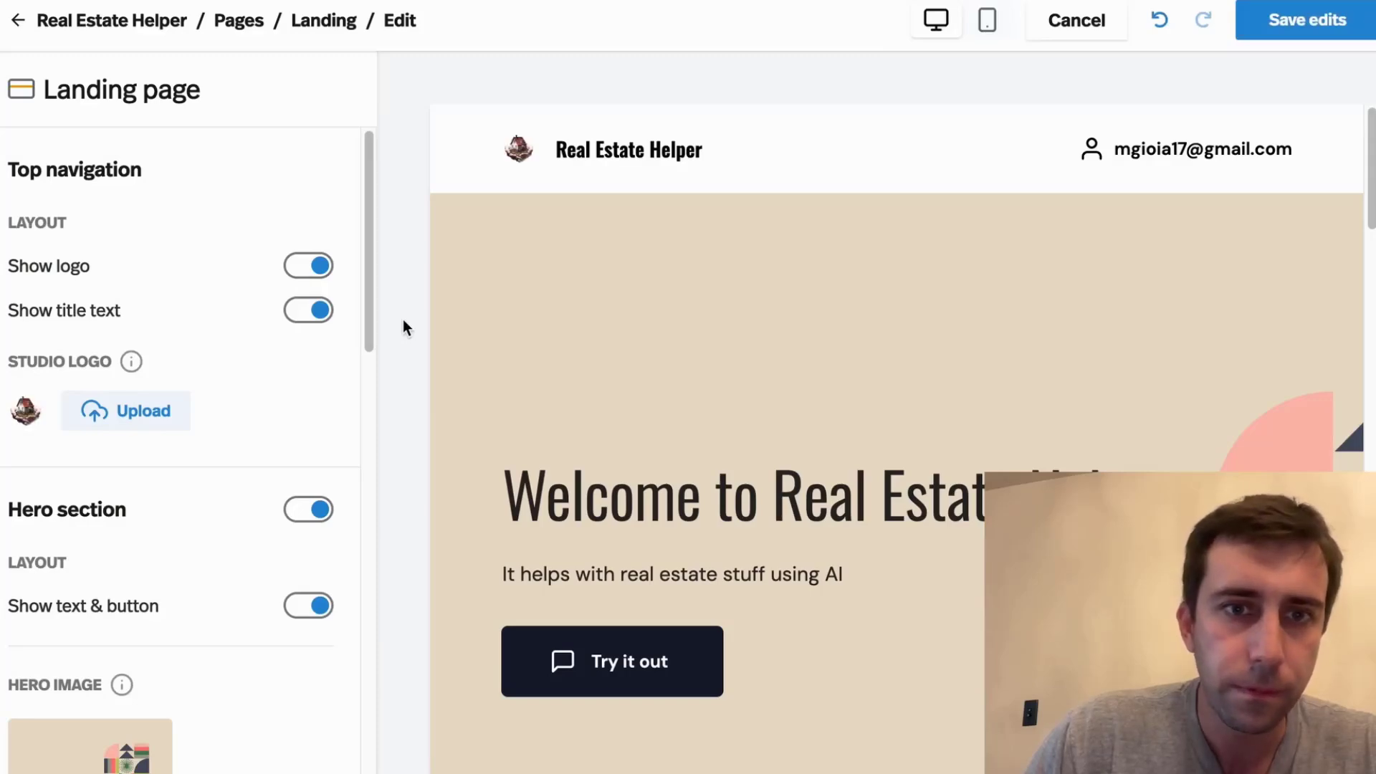
Step: Hide the logo and title text in the top navigation, and show both again
click(316, 266)
click(322, 315)
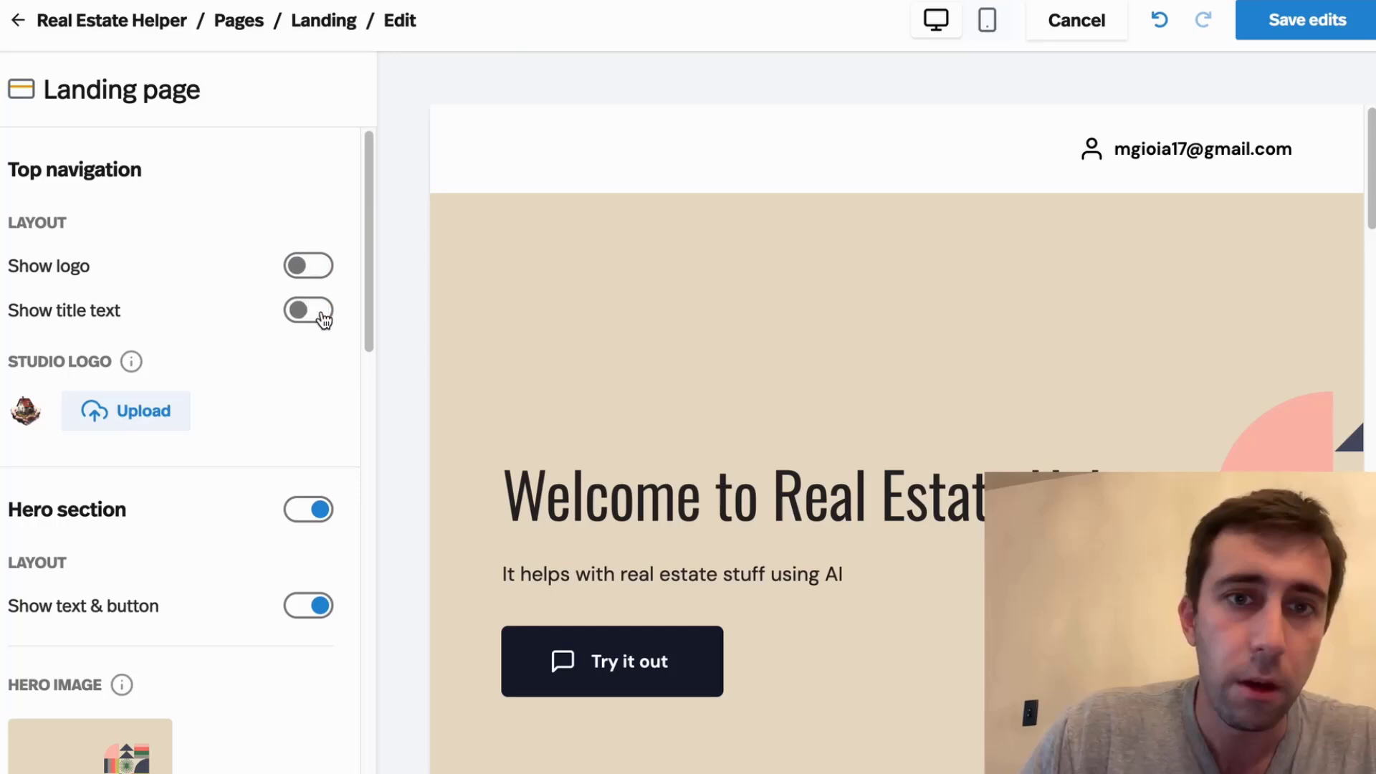
click(315, 313)
click(316, 267)
Step: Change the studio title in the landing page's top navigation to "Real Estate Helper 2.0"
double_click(624, 151)
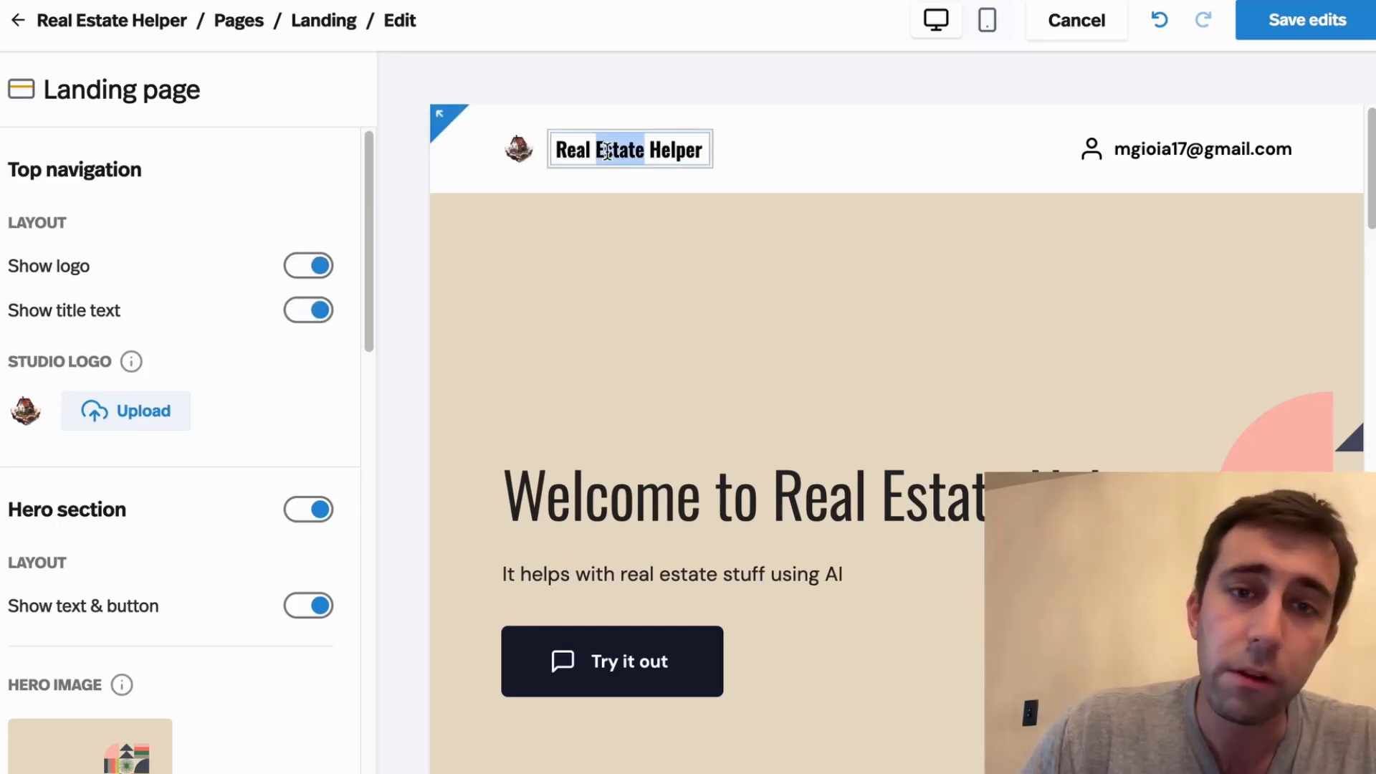
click(721, 150)
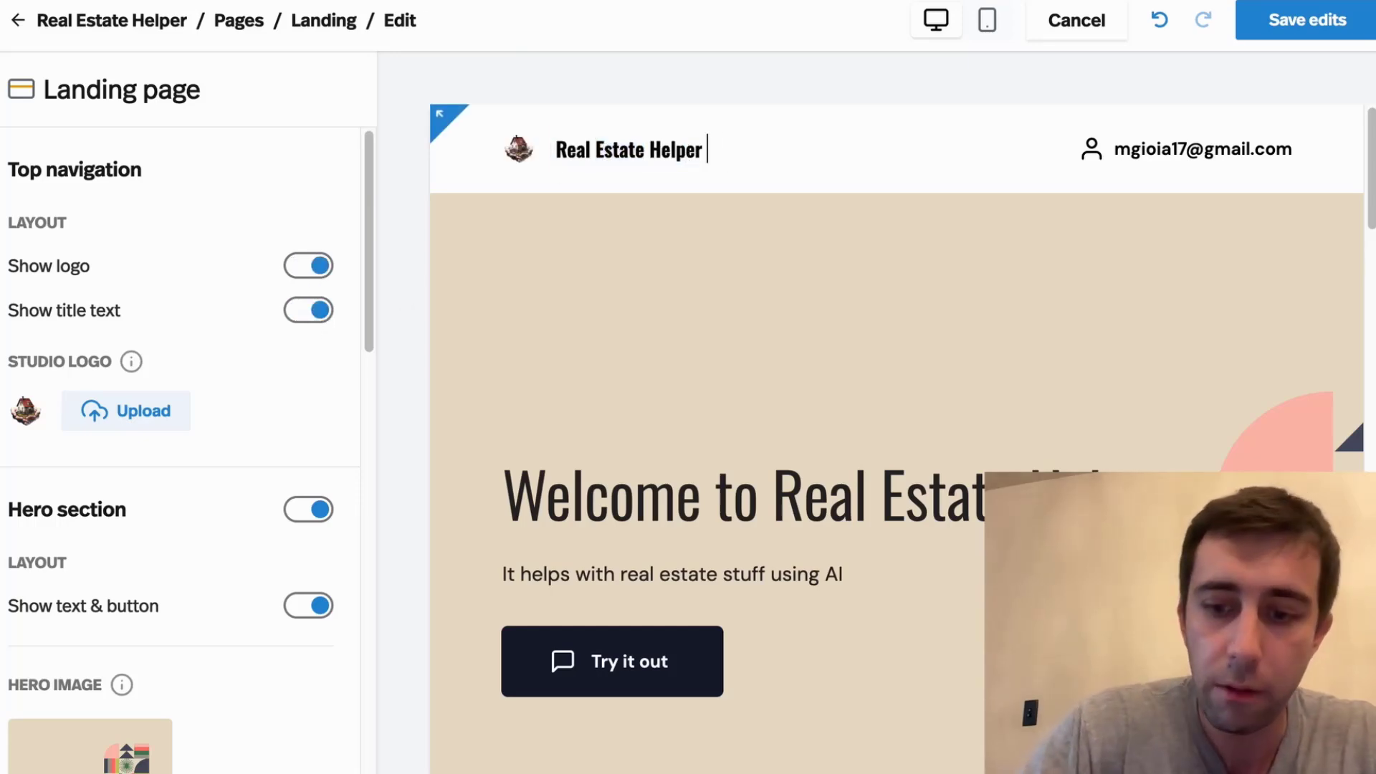
text(2.o0\)
key(BackSpace)
key(BackSpace)
key(BackSpace)
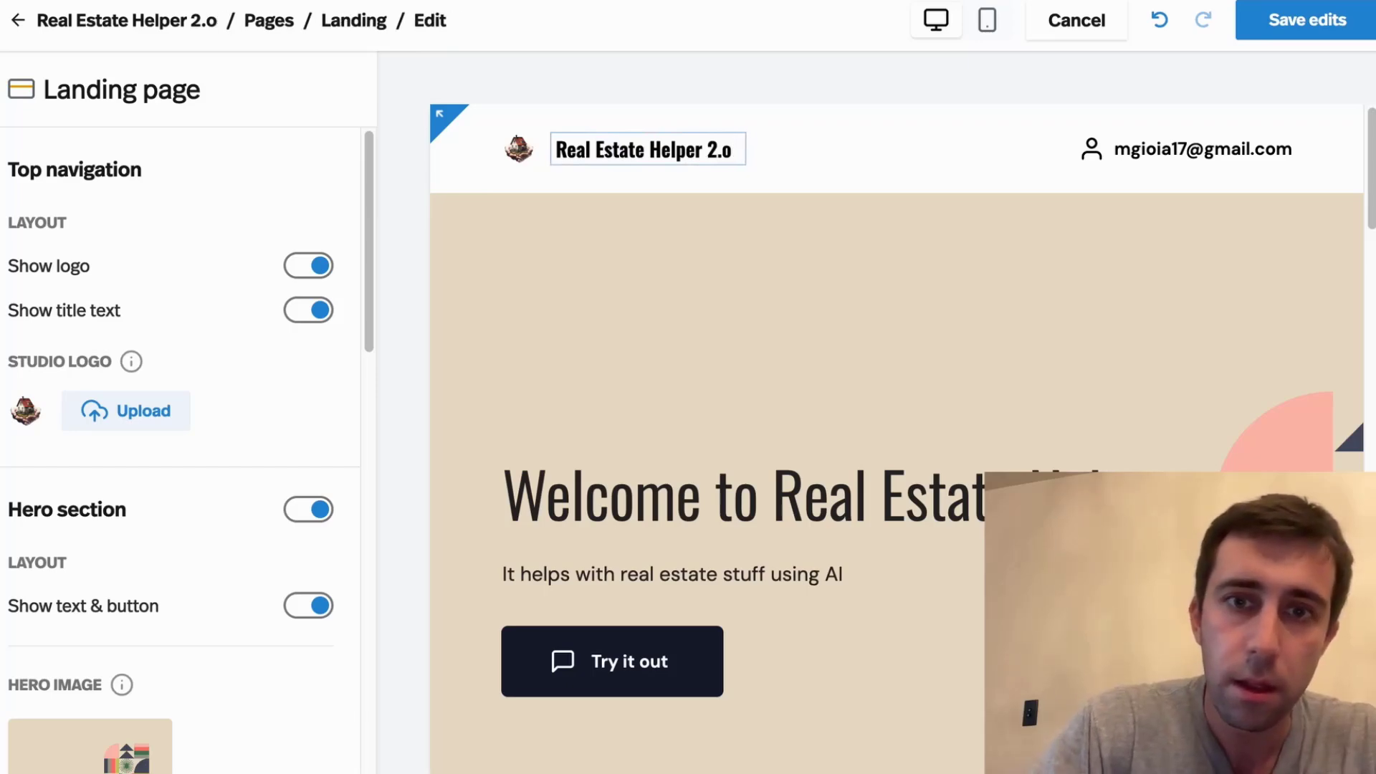
text(0)
click(664, 360)
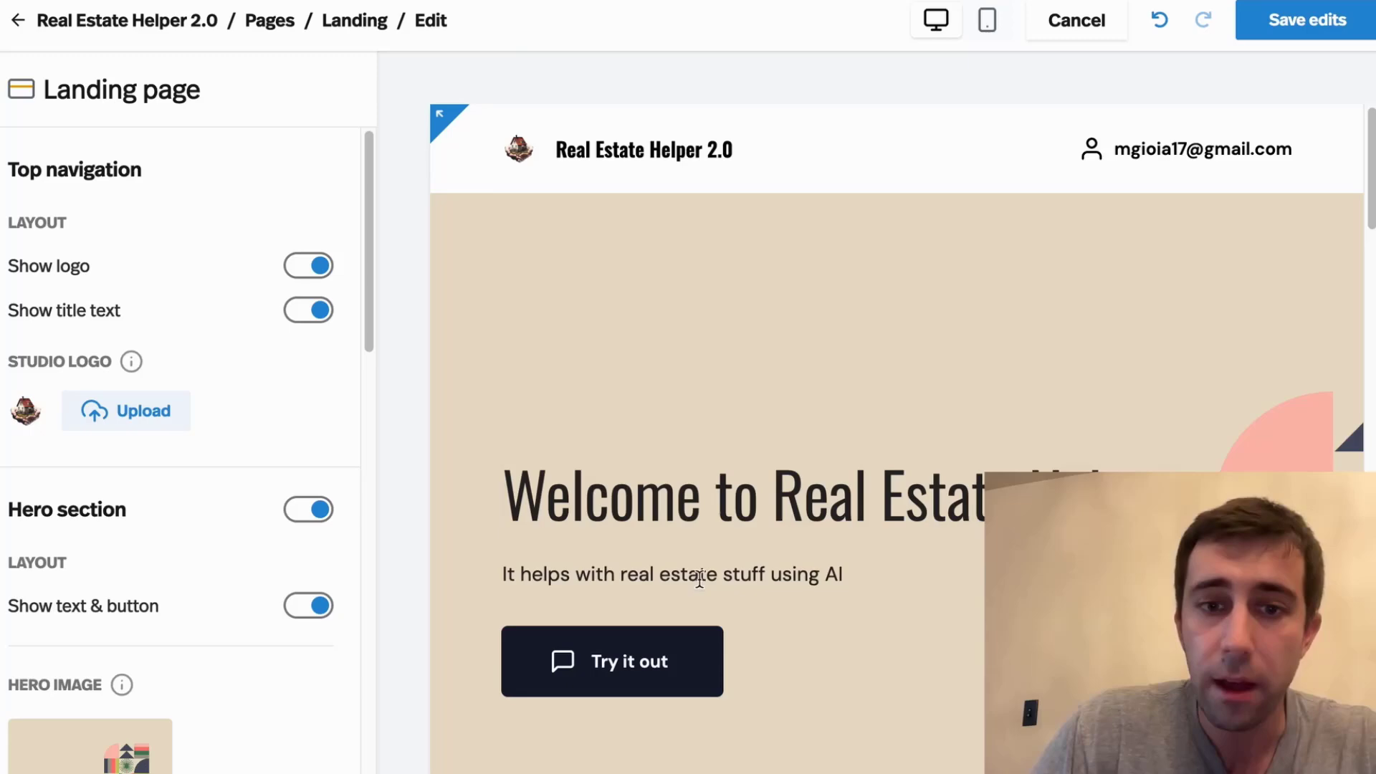
Step: Turn the landing page's hero section, its text and button, and the info section off and back on while reviewing the section settings
scroll(459, 566, down, 5)
scroll(596, 587, down, 6)
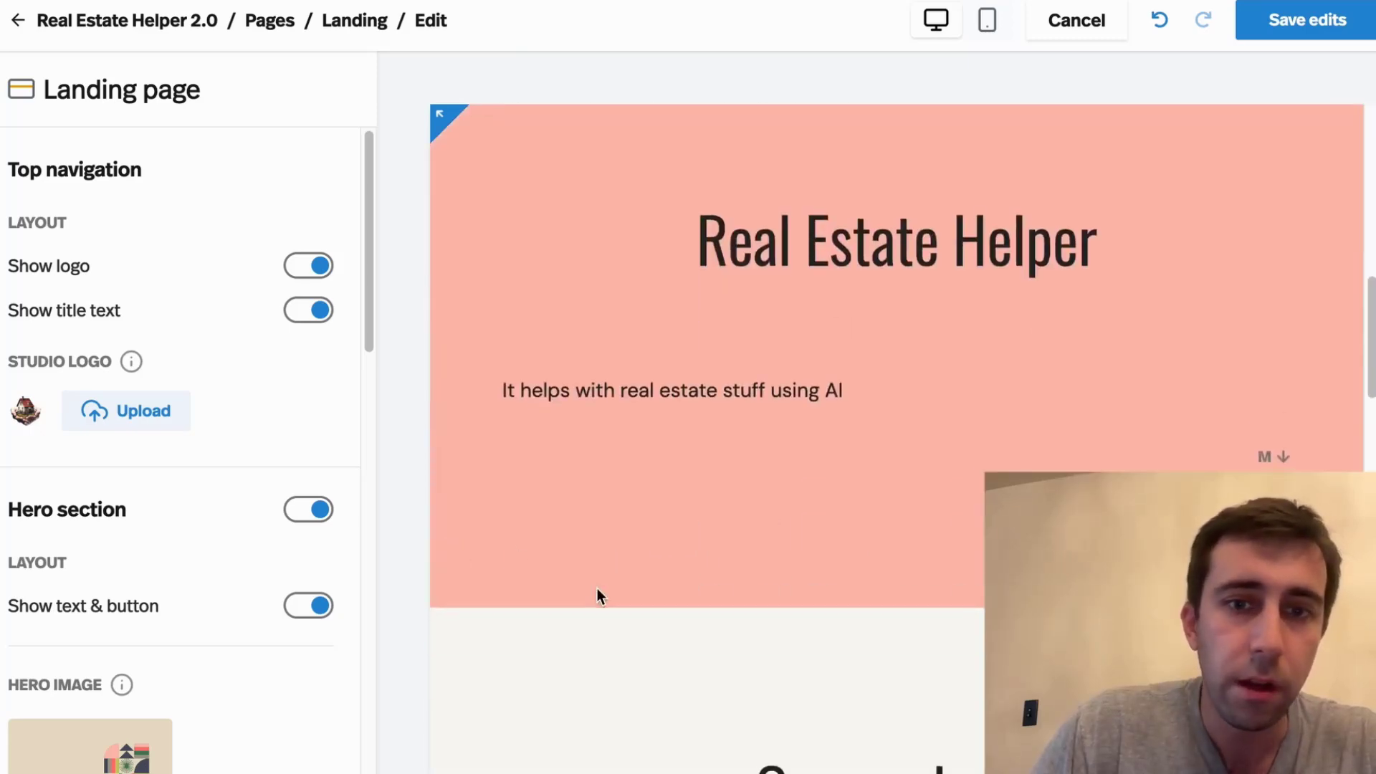
click(317, 510)
click(316, 515)
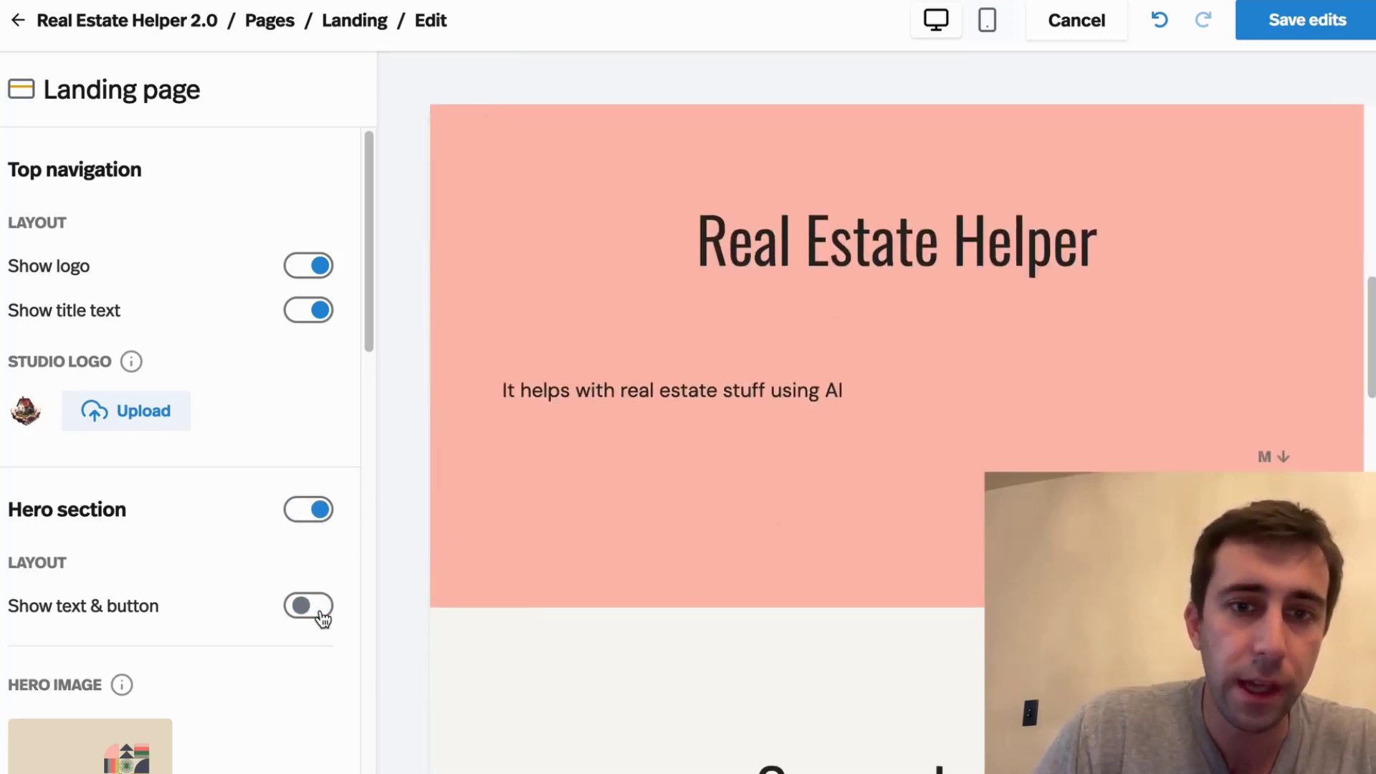
click(320, 614)
scroll(299, 559, down, 10)
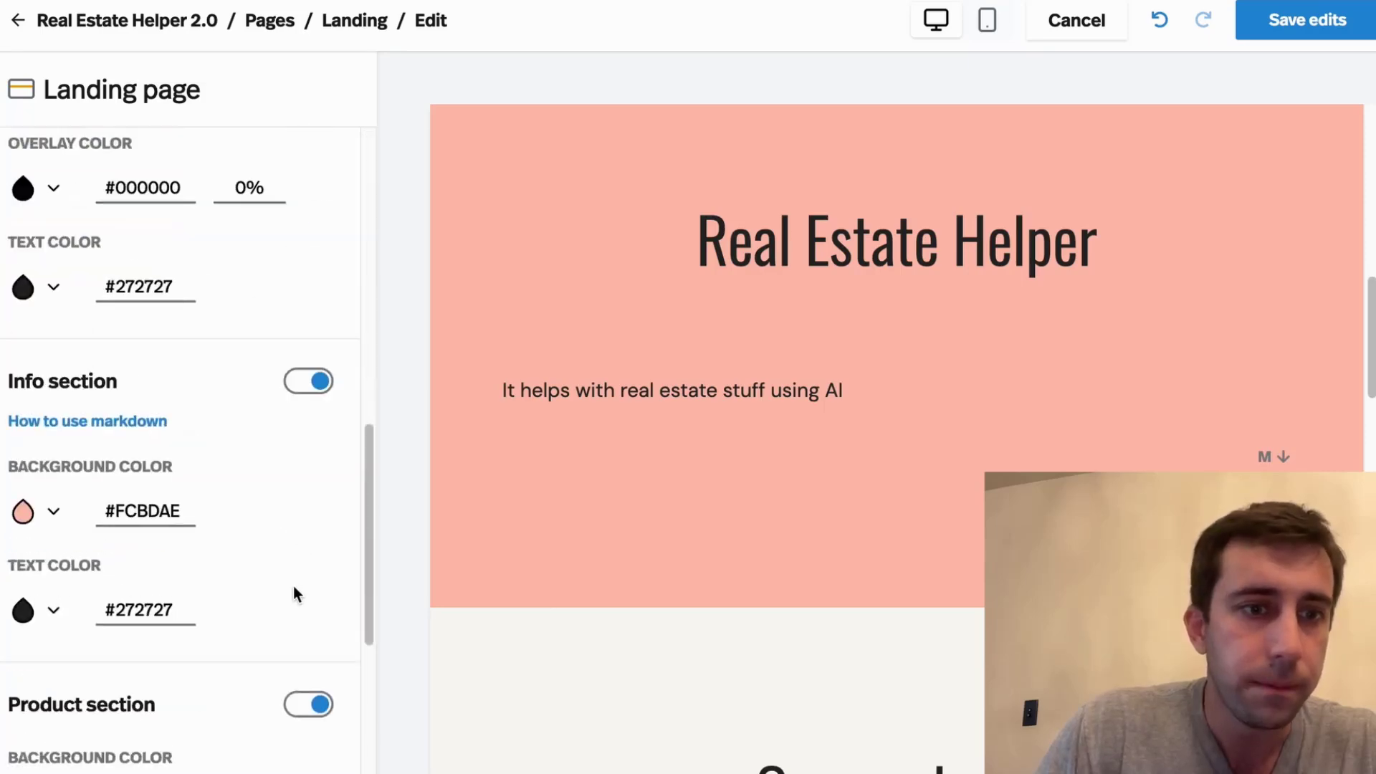
click(318, 382)
click(318, 383)
scroll(296, 552, down, 8)
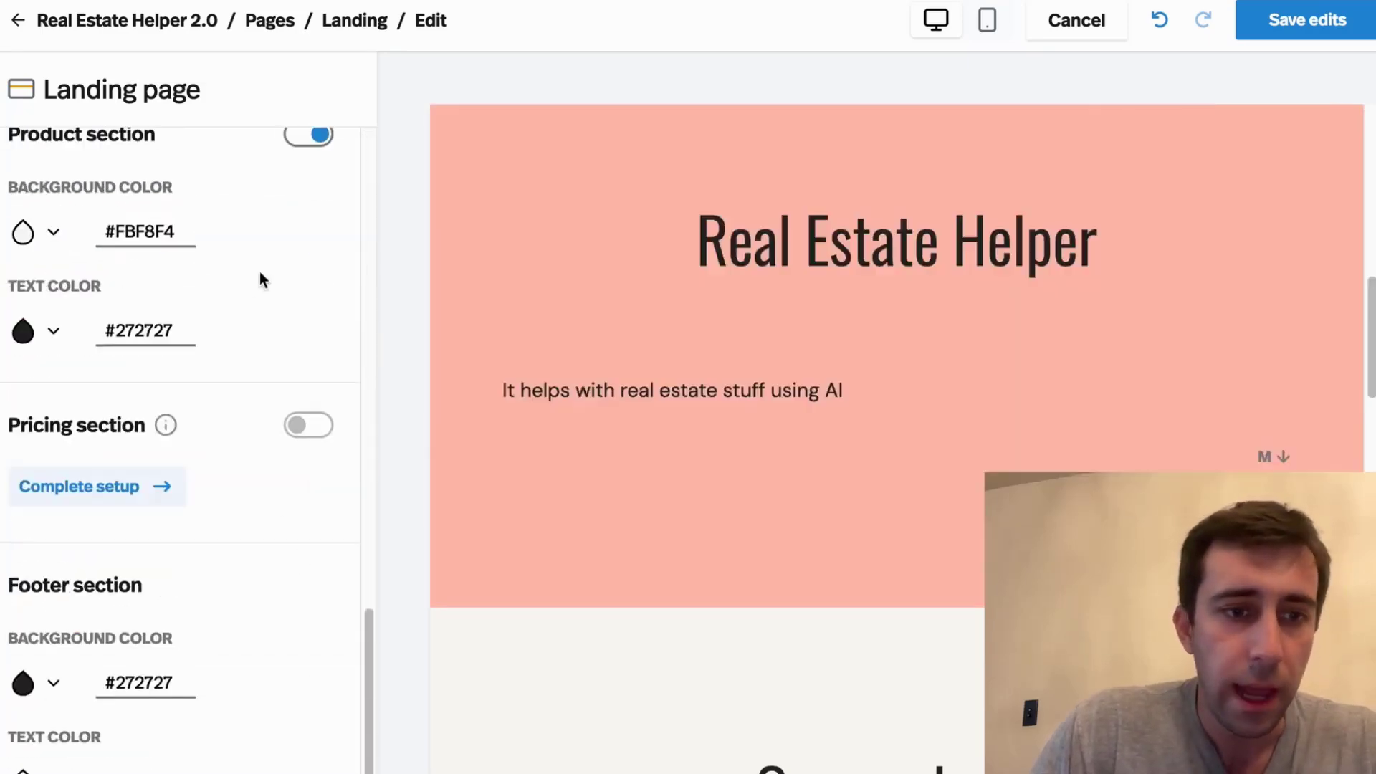
scroll(118, 623, up, 15)
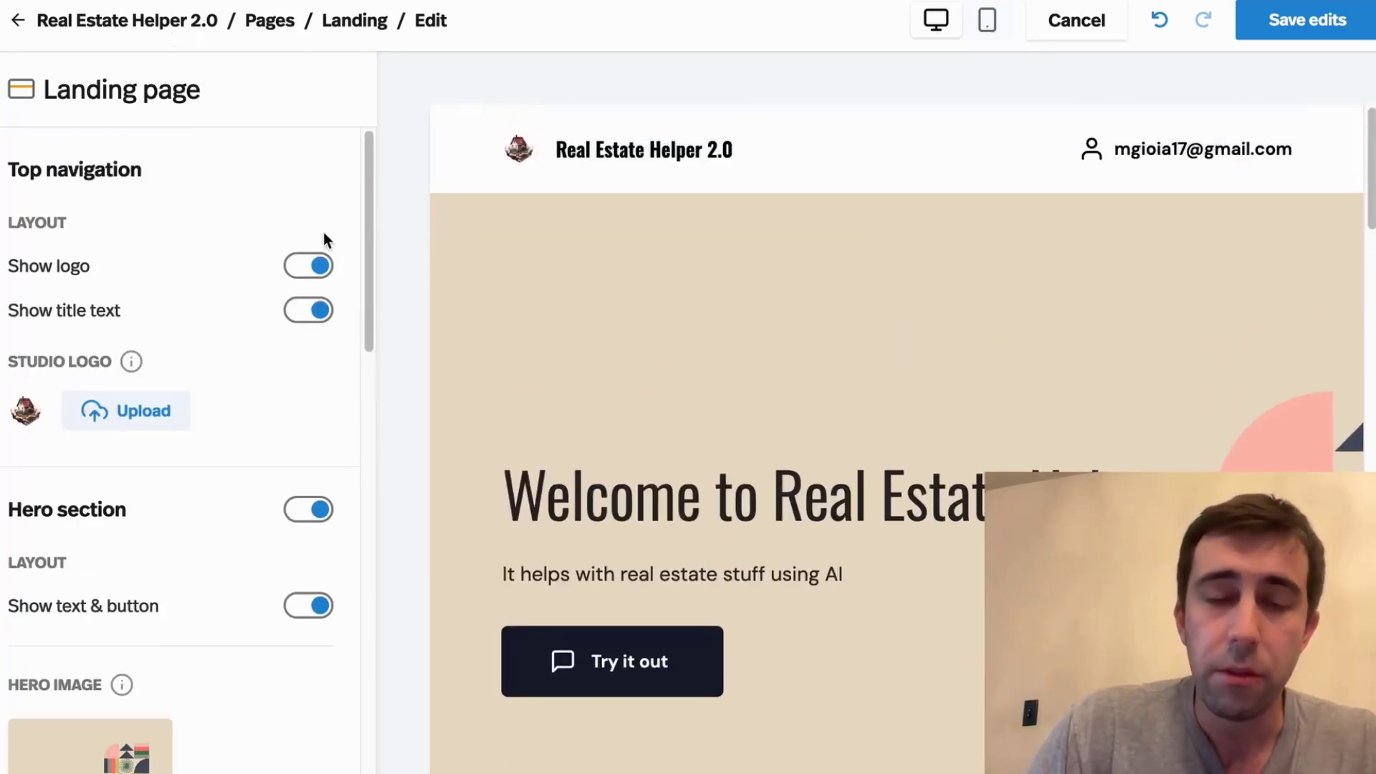
Step: Open the studio's pop-ups for editing and check the login pop-up's picture upload, leaving it without choosing a file
click(18, 23)
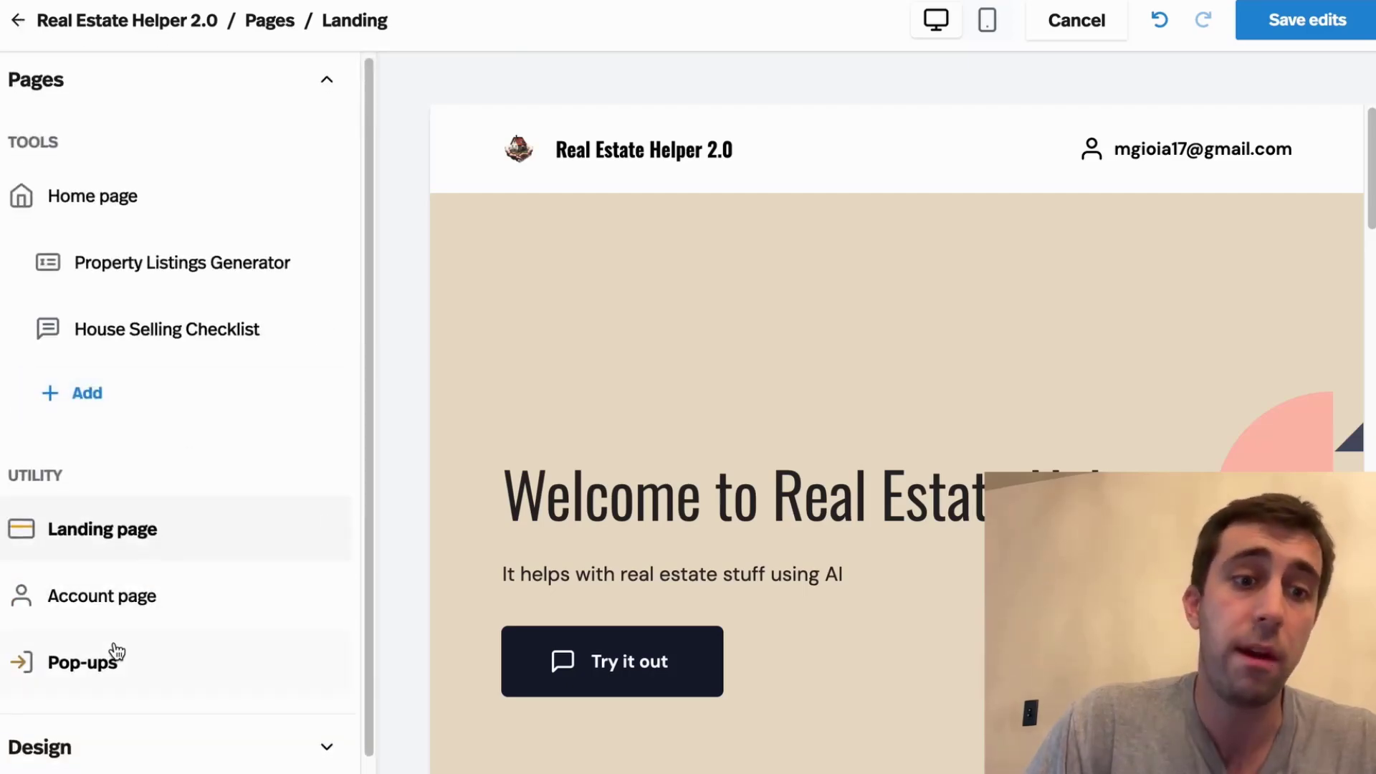
click(101, 660)
scroll(245, 592, down, 3)
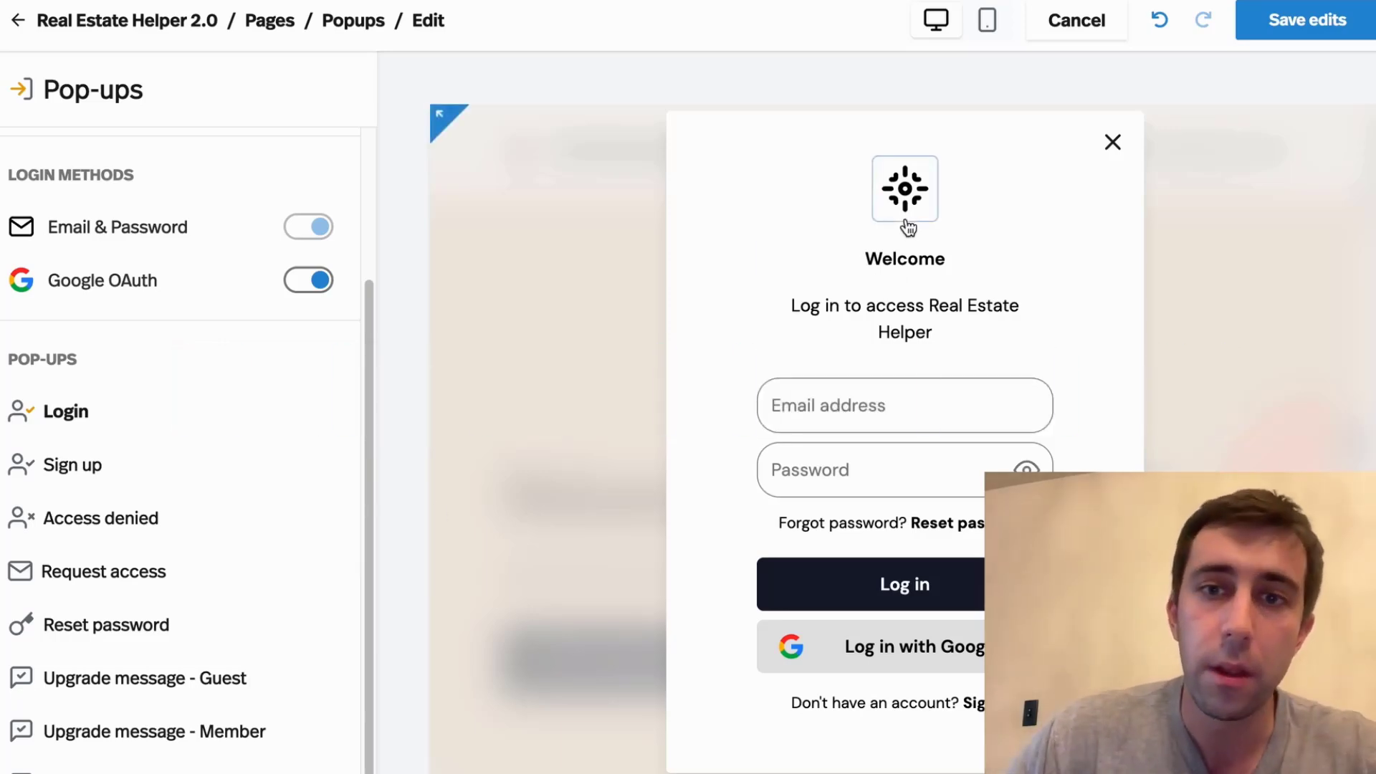
click(894, 197)
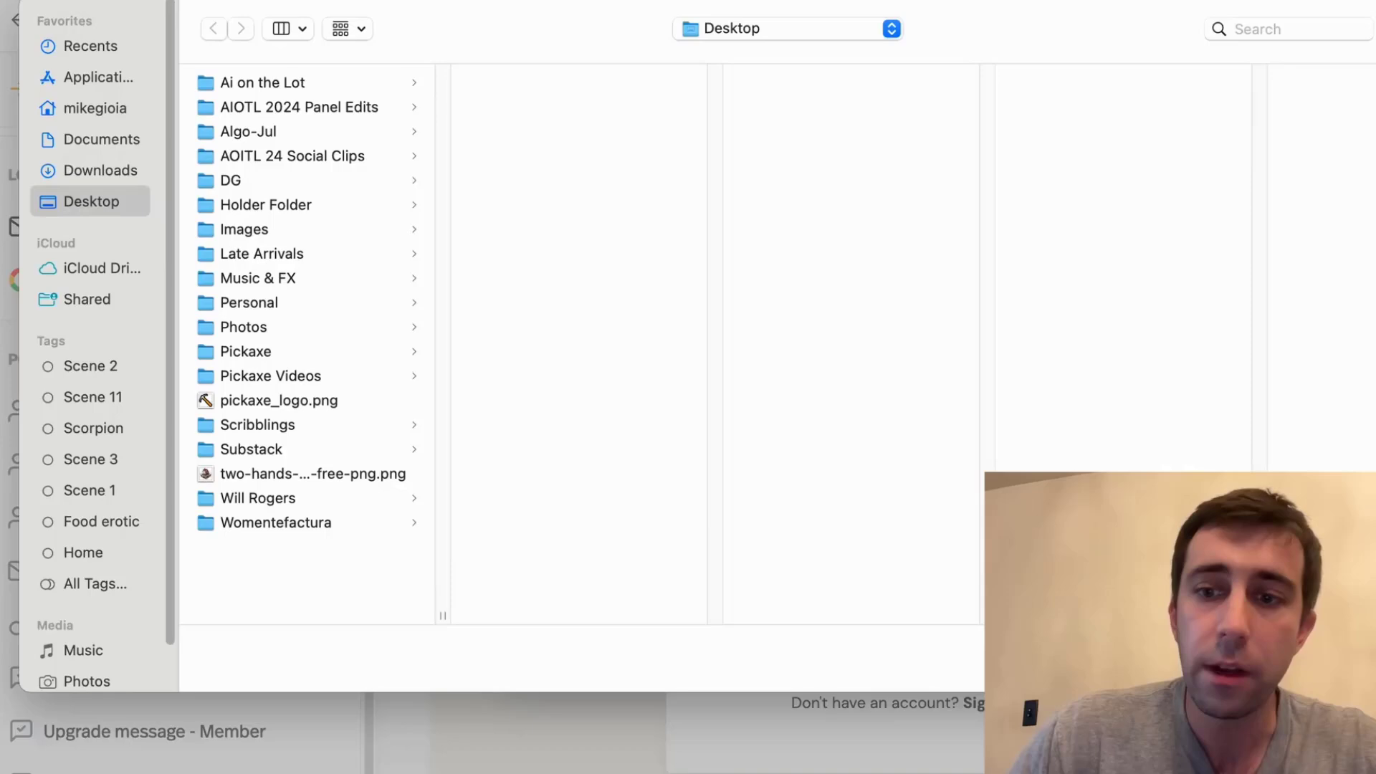
key(Escape)
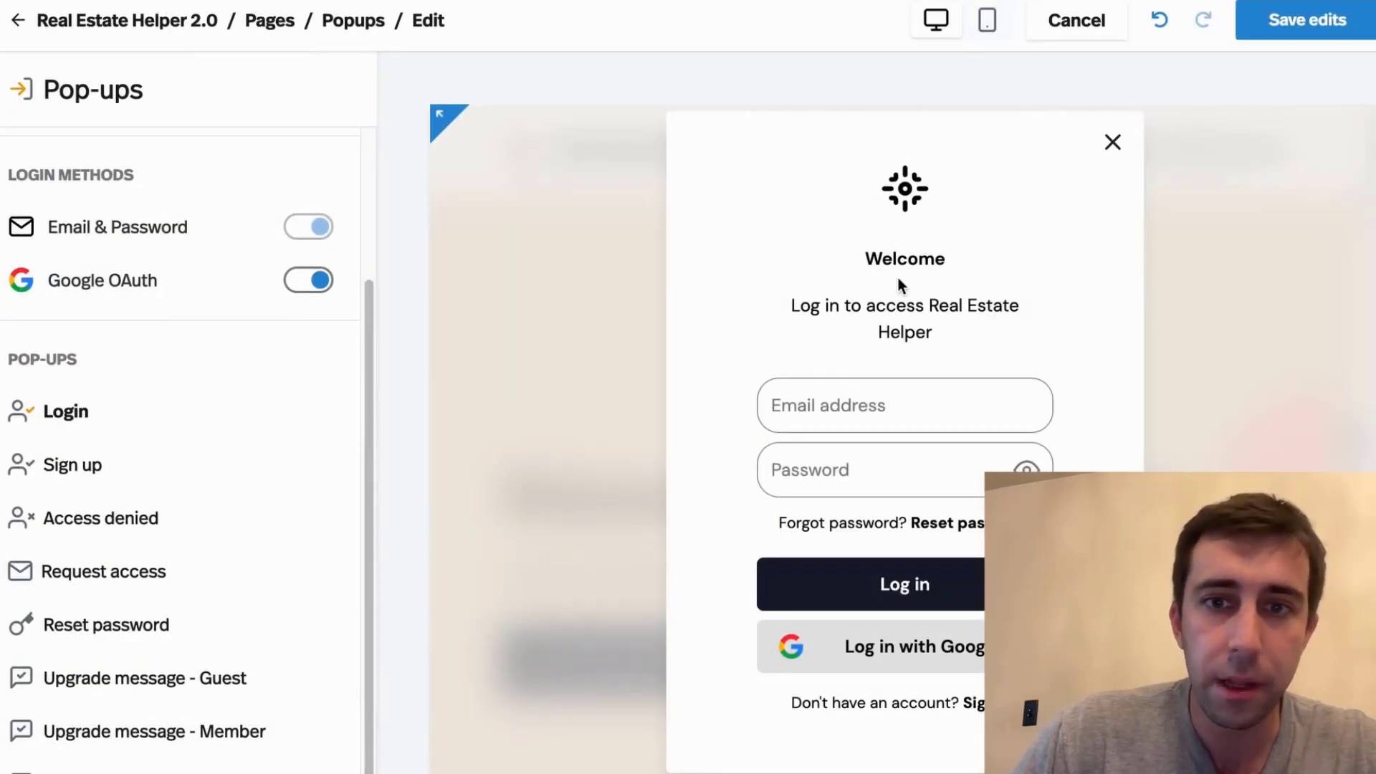
Step: Try "Hold on there! You need to sign up!" as the login pop-up's heading, and replace it with "Sign up"
double_click(898, 261)
text(Hold )
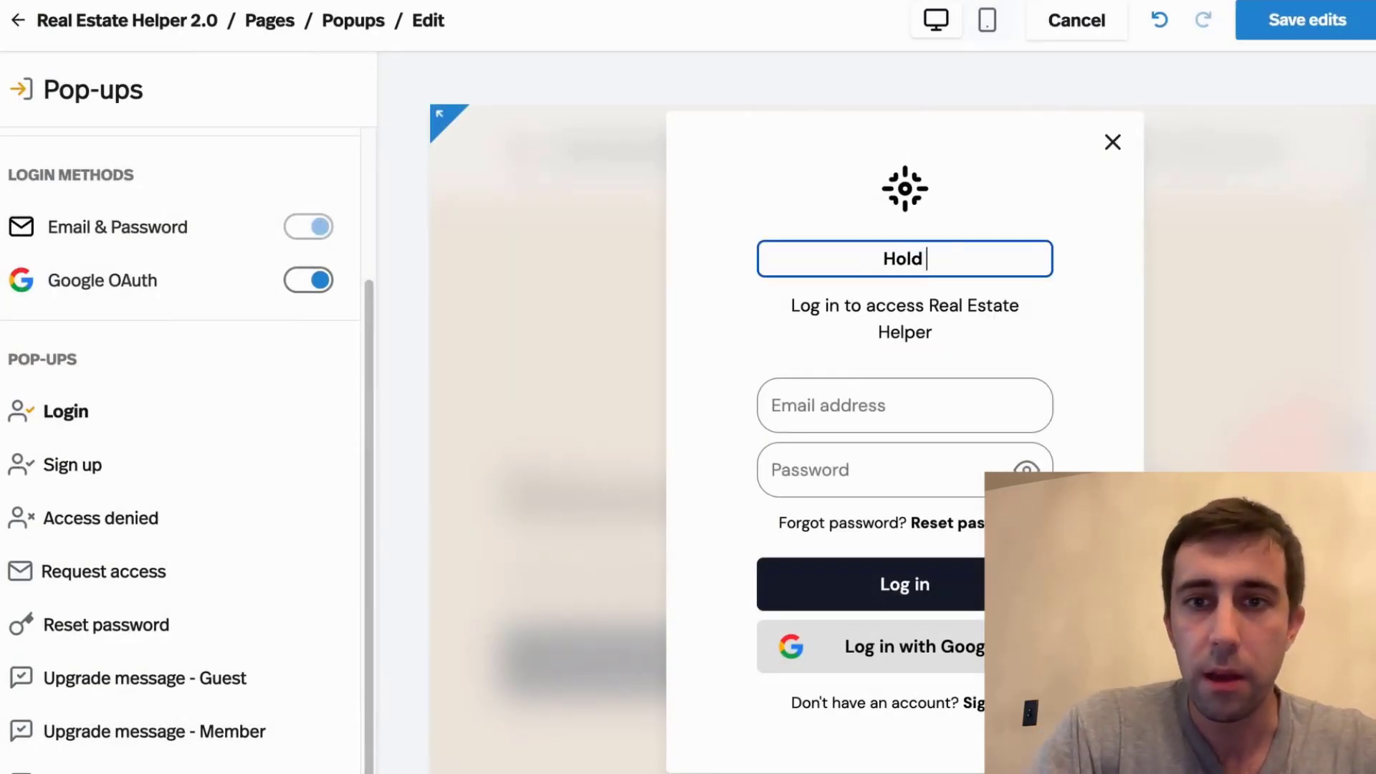
text(on there! You need to sign up!)
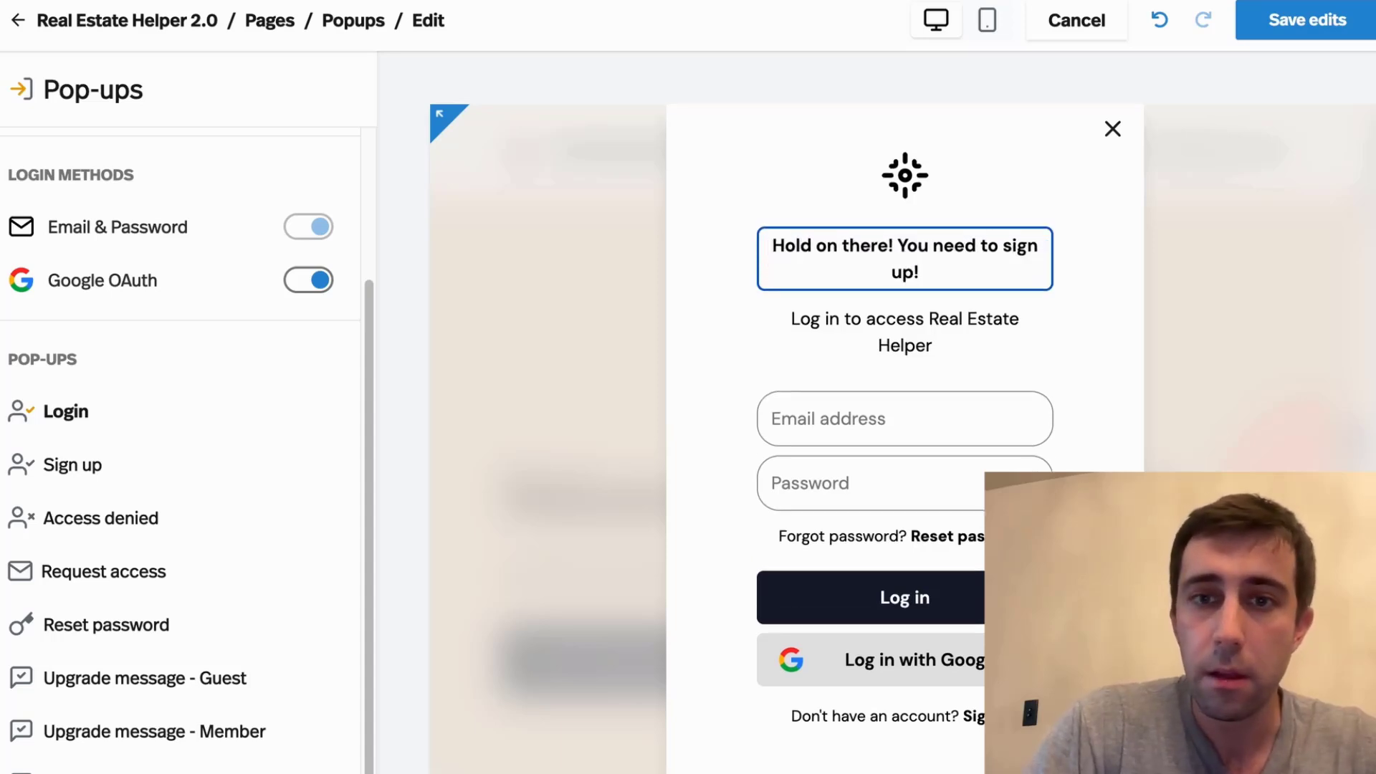
key(ctrl+a)
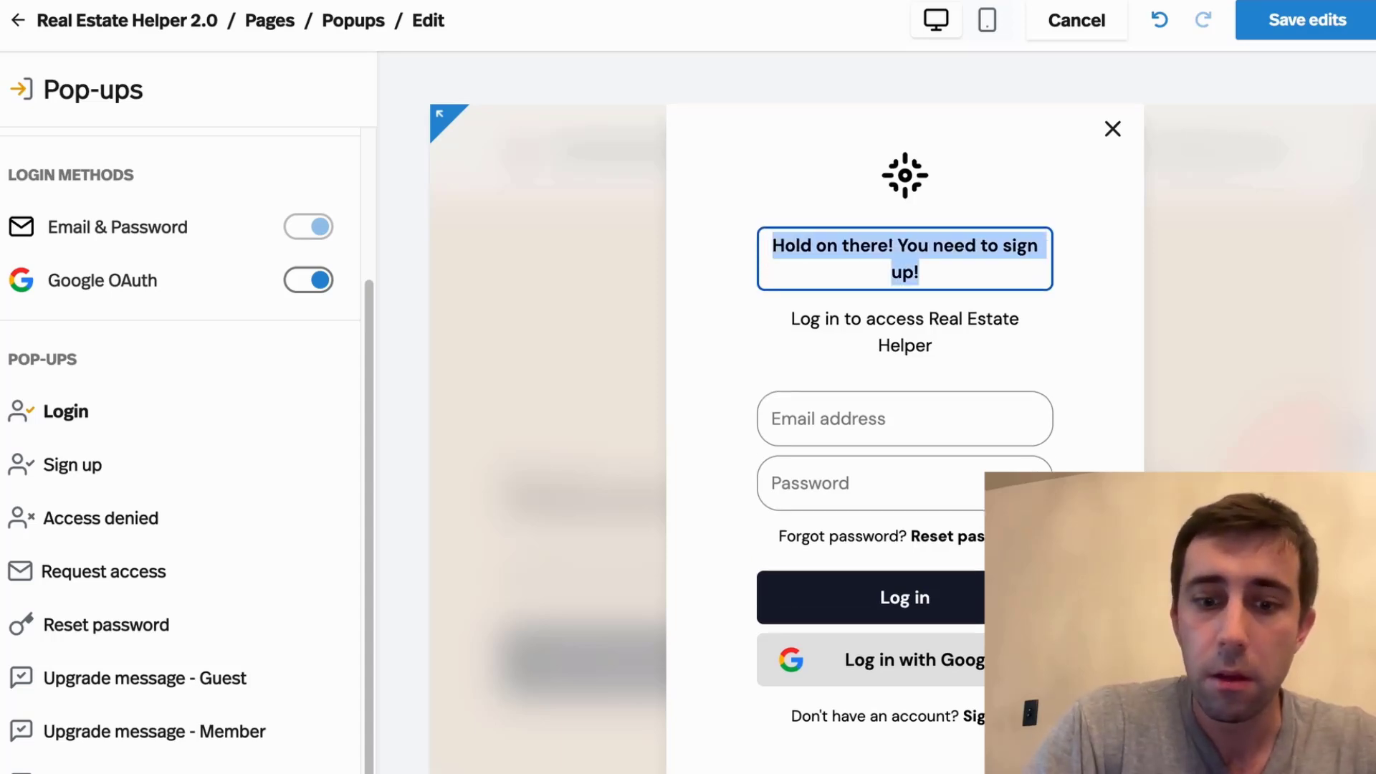
text(Sign up)
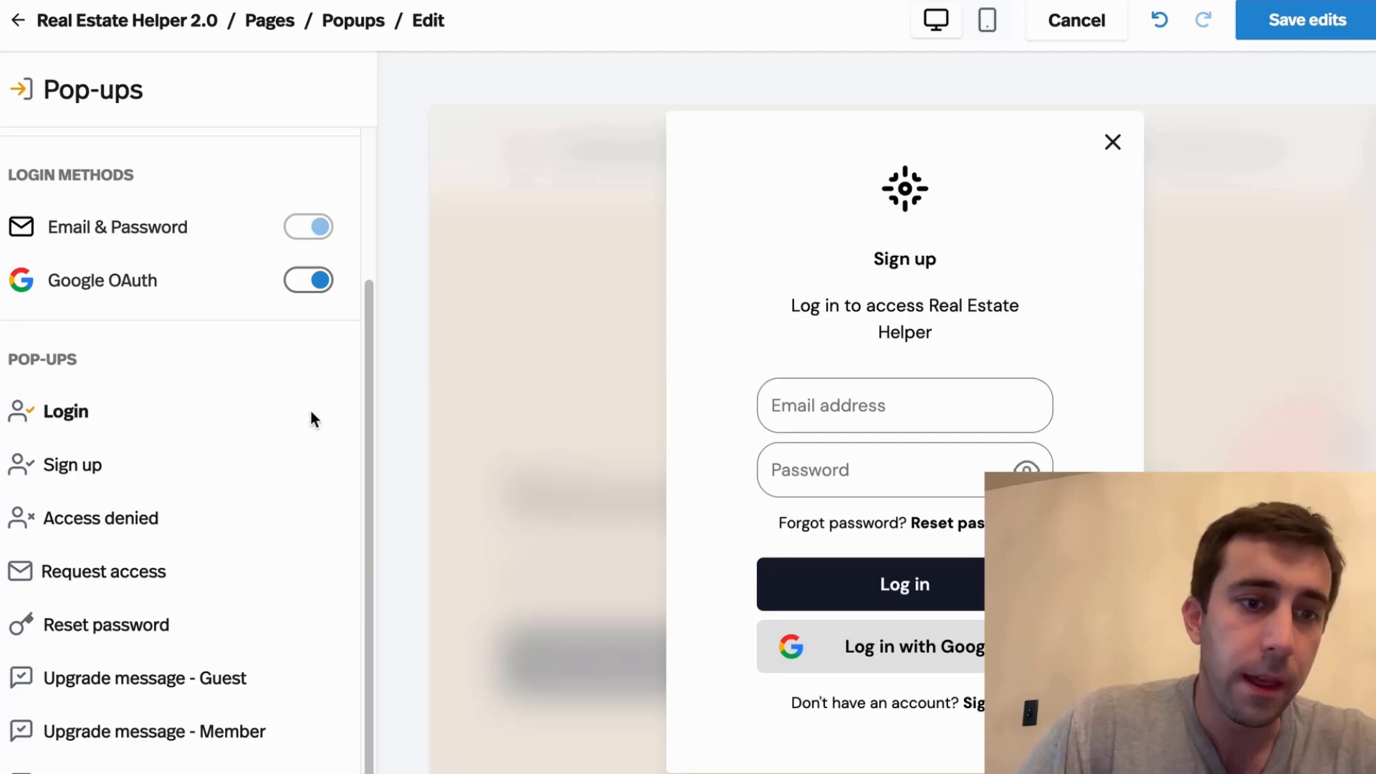
Step: Check the guest upgrade message and set the member upgrade message to "Whooops! You need to upgrade to do that."
click(180, 677)
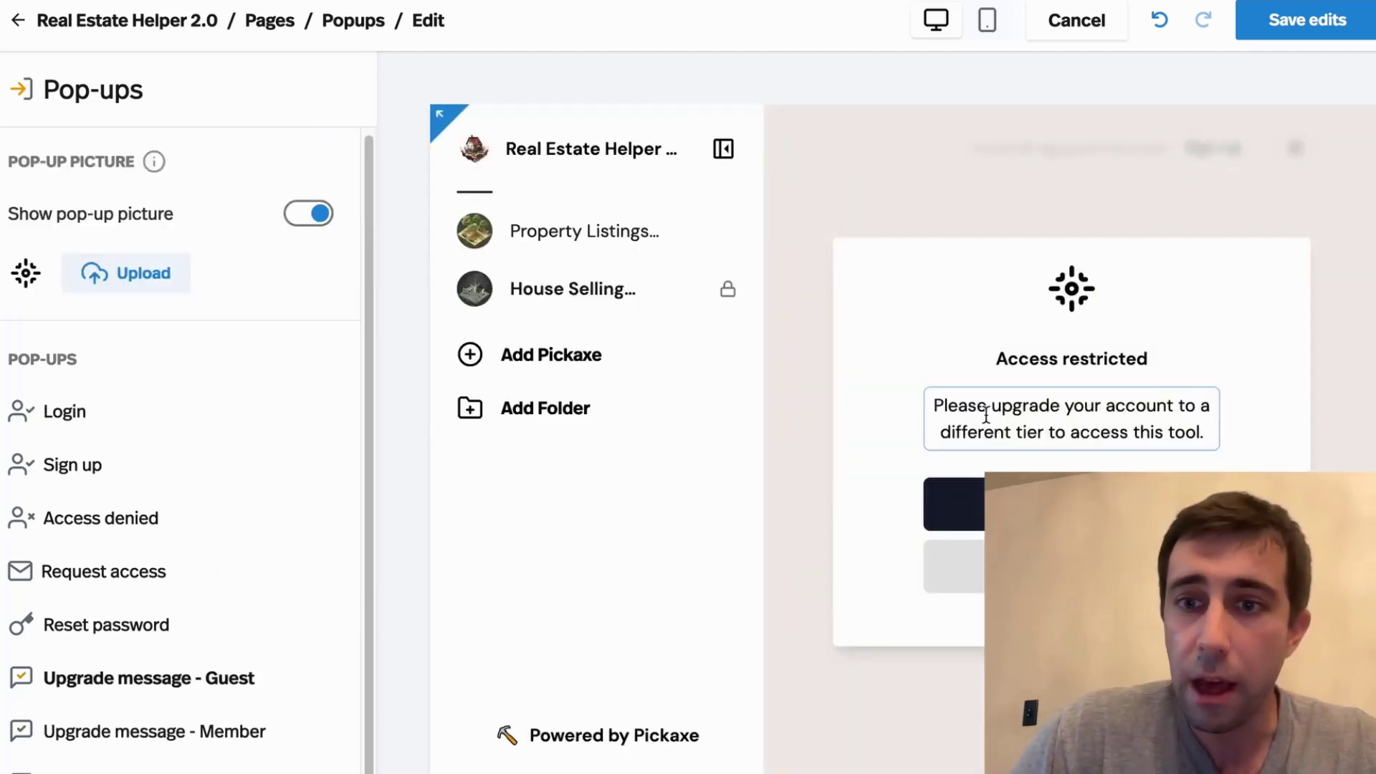
click(165, 731)
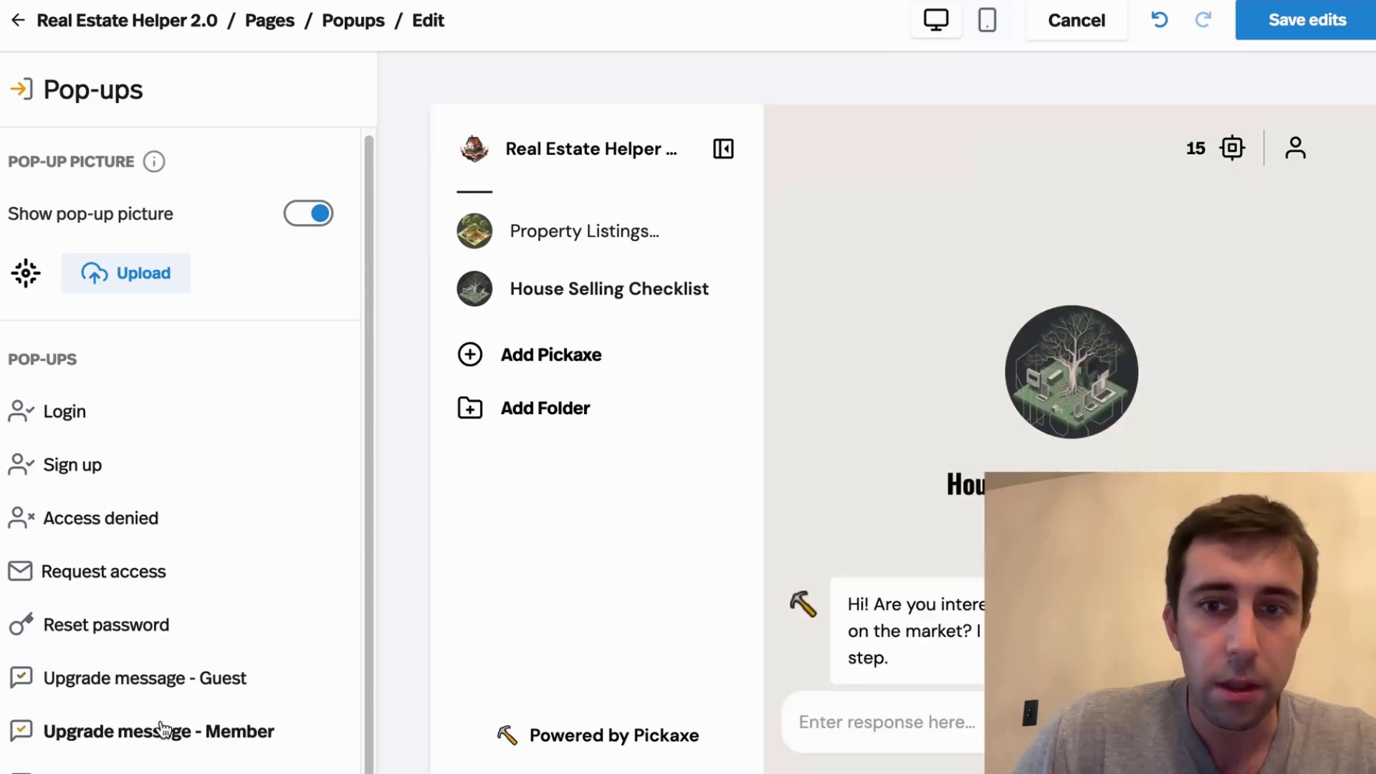
triple_click(980, 613)
click(969, 652)
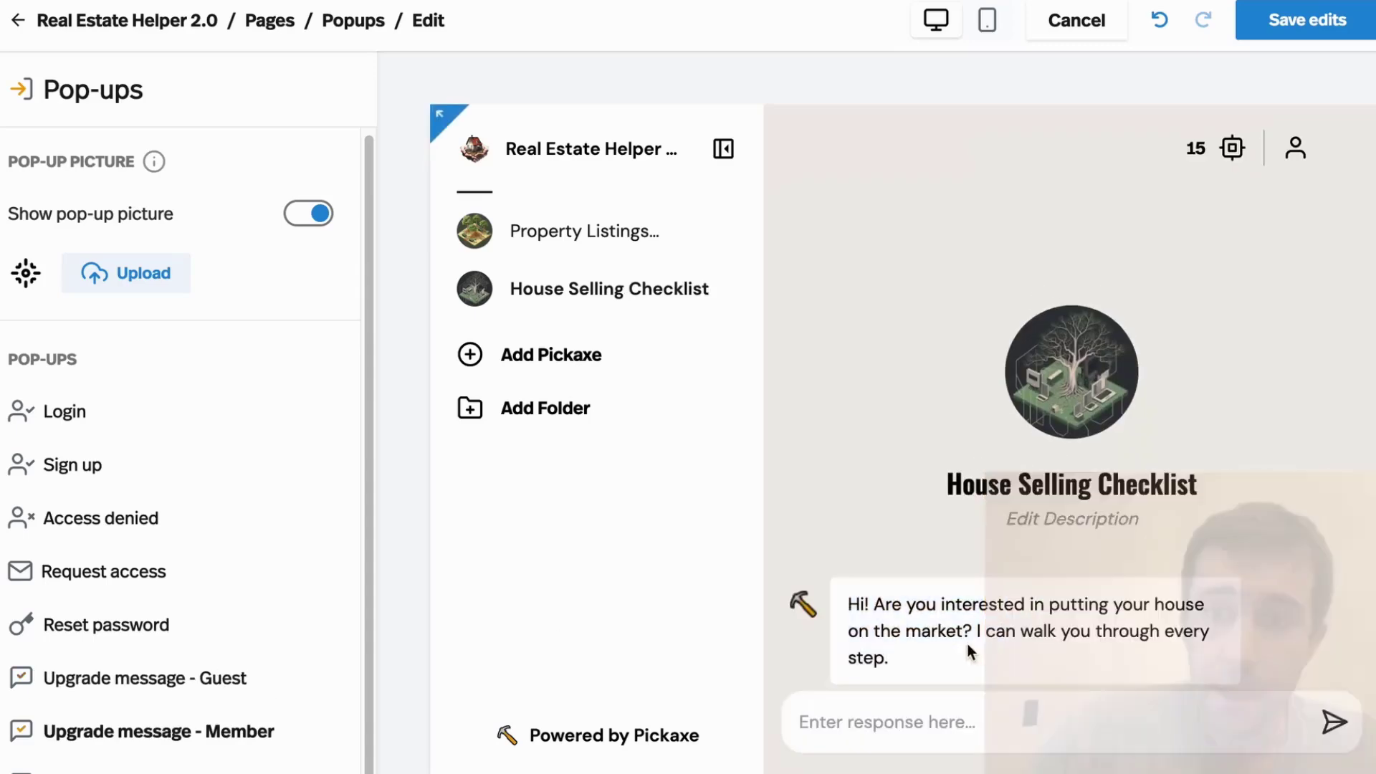
triple_click(911, 536)
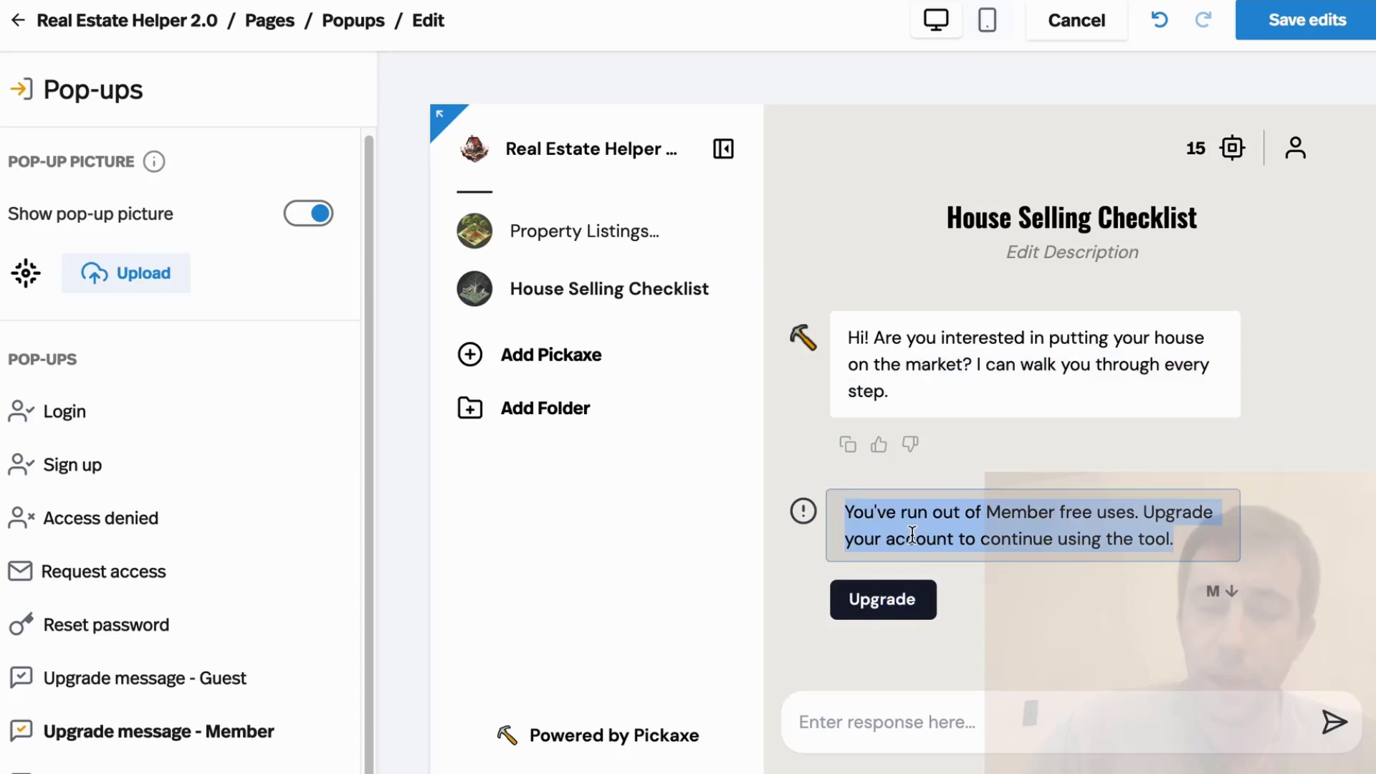
text(Who)
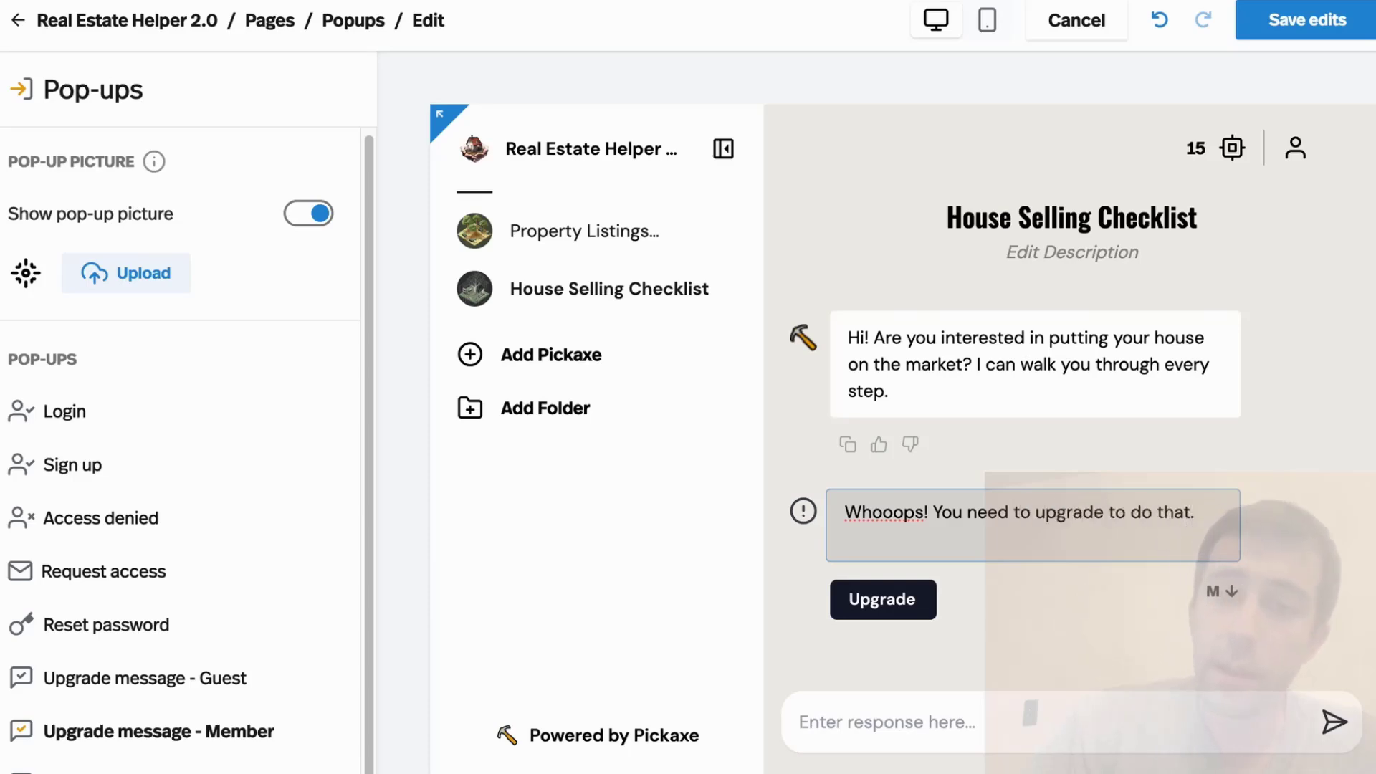
Step: Try "level up!" as the button label of the member upgrade message, and discard the pop-up edits
double_click(881, 598)
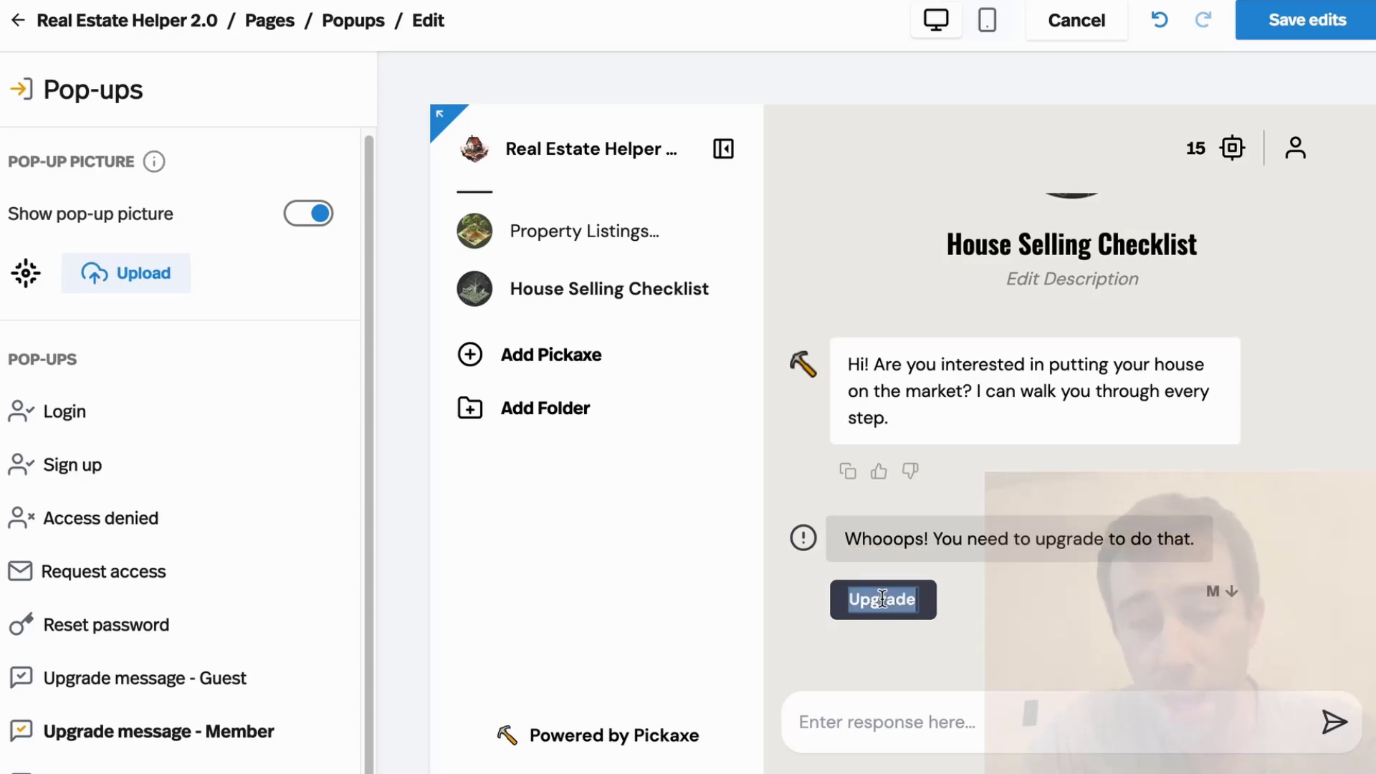
text(I)
text(evel up!)
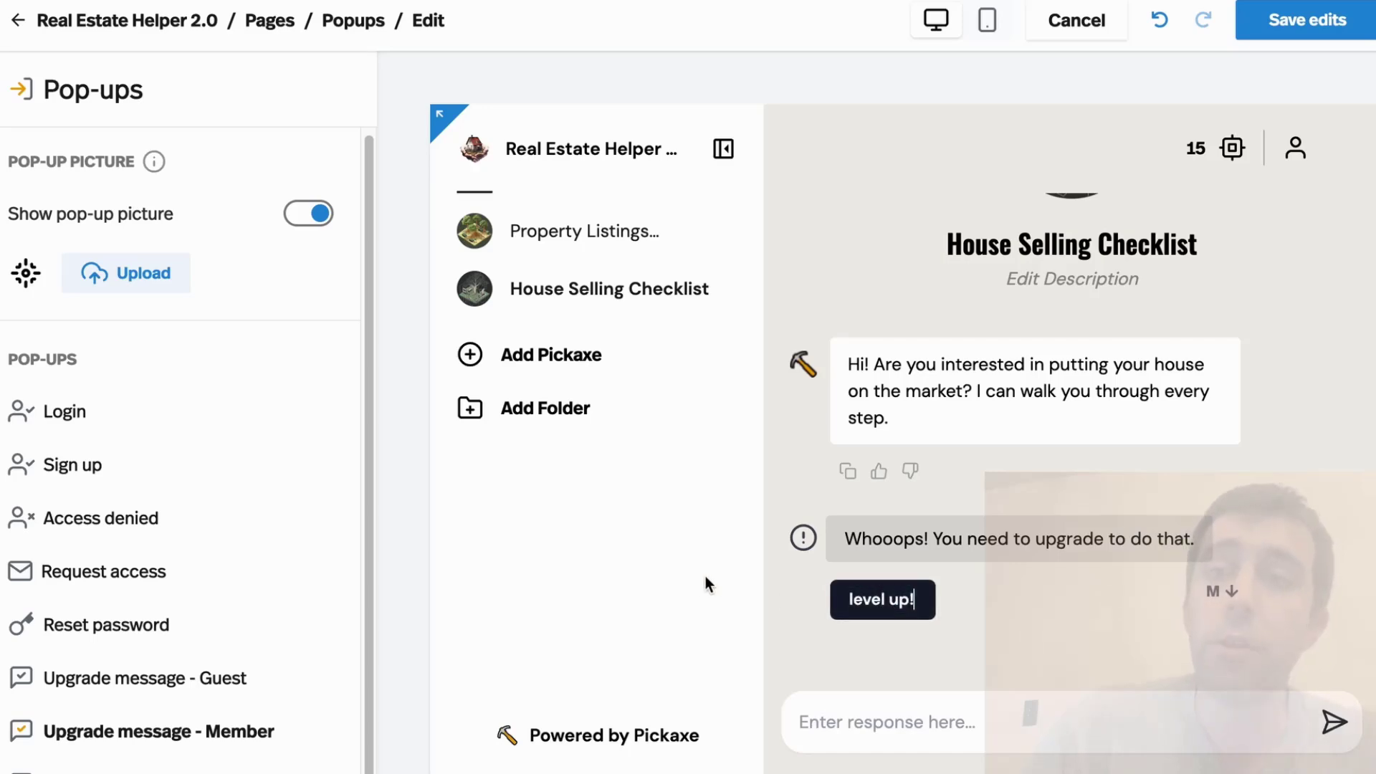
click(1080, 26)
click(1027, 185)
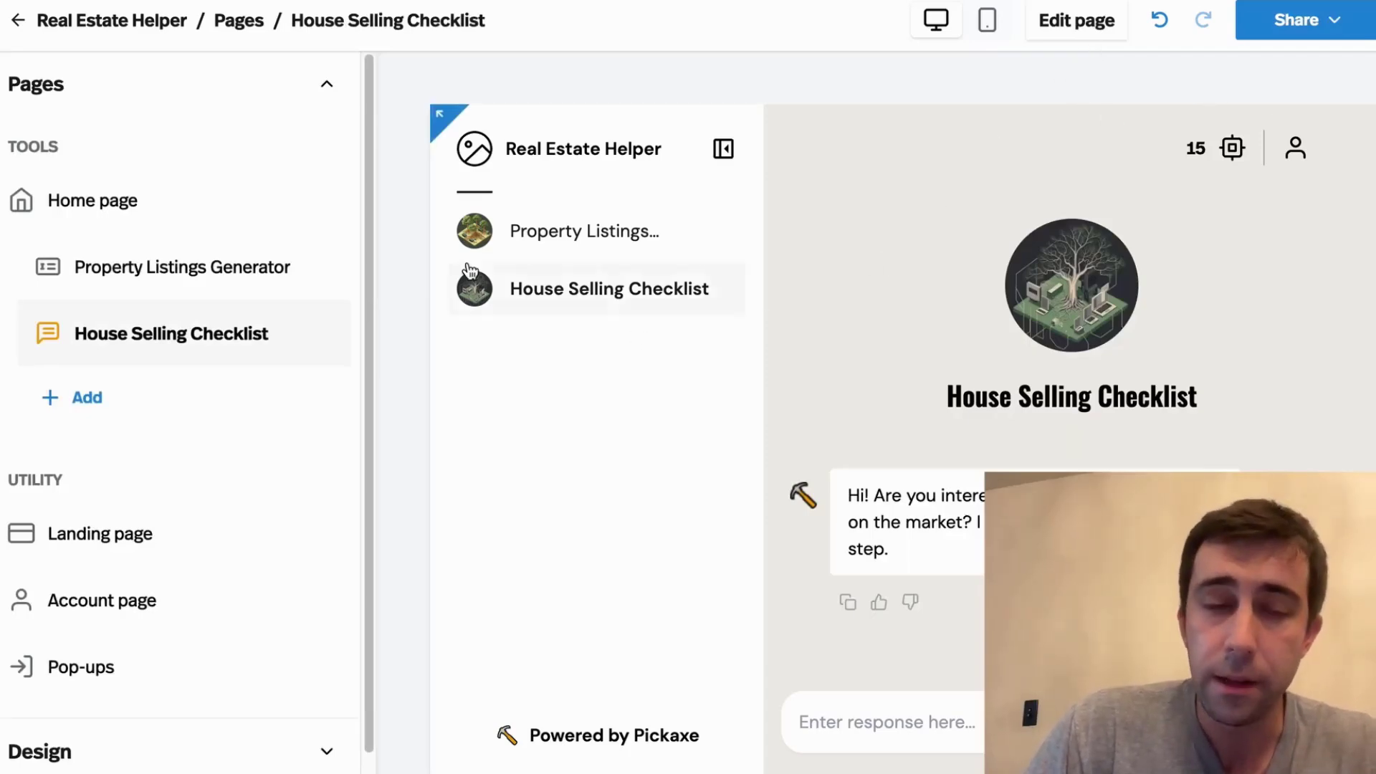
Step: Leave the page list and open the content settings of the studio's design
click(19, 22)
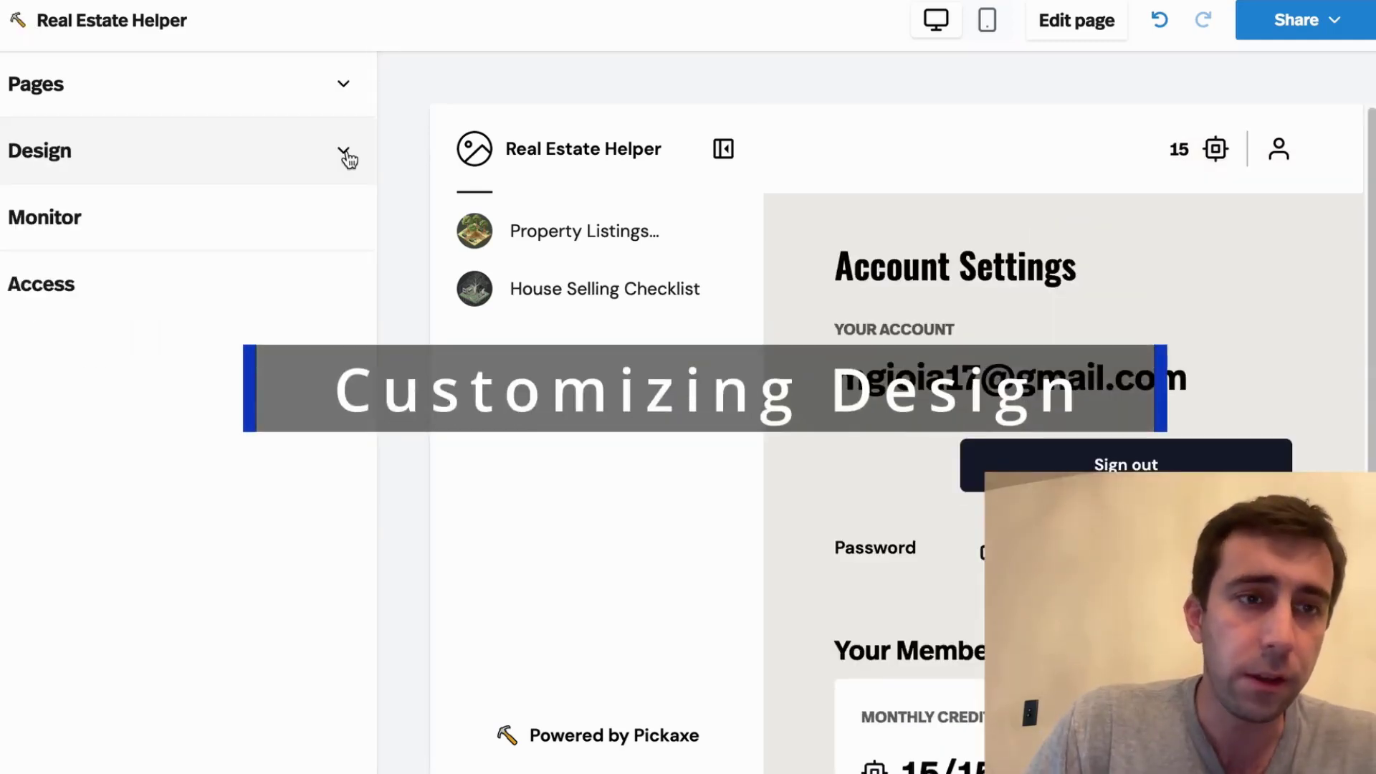
click(345, 153)
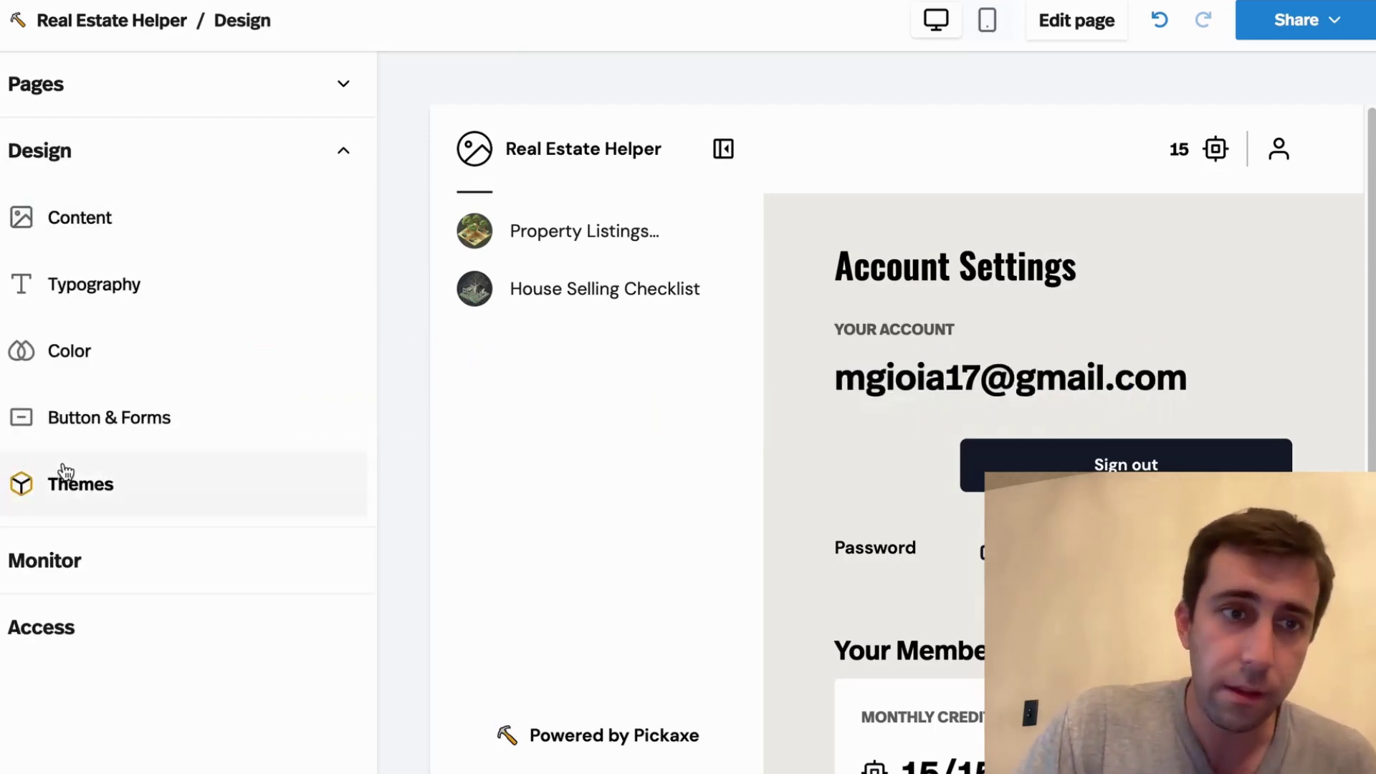
click(81, 218)
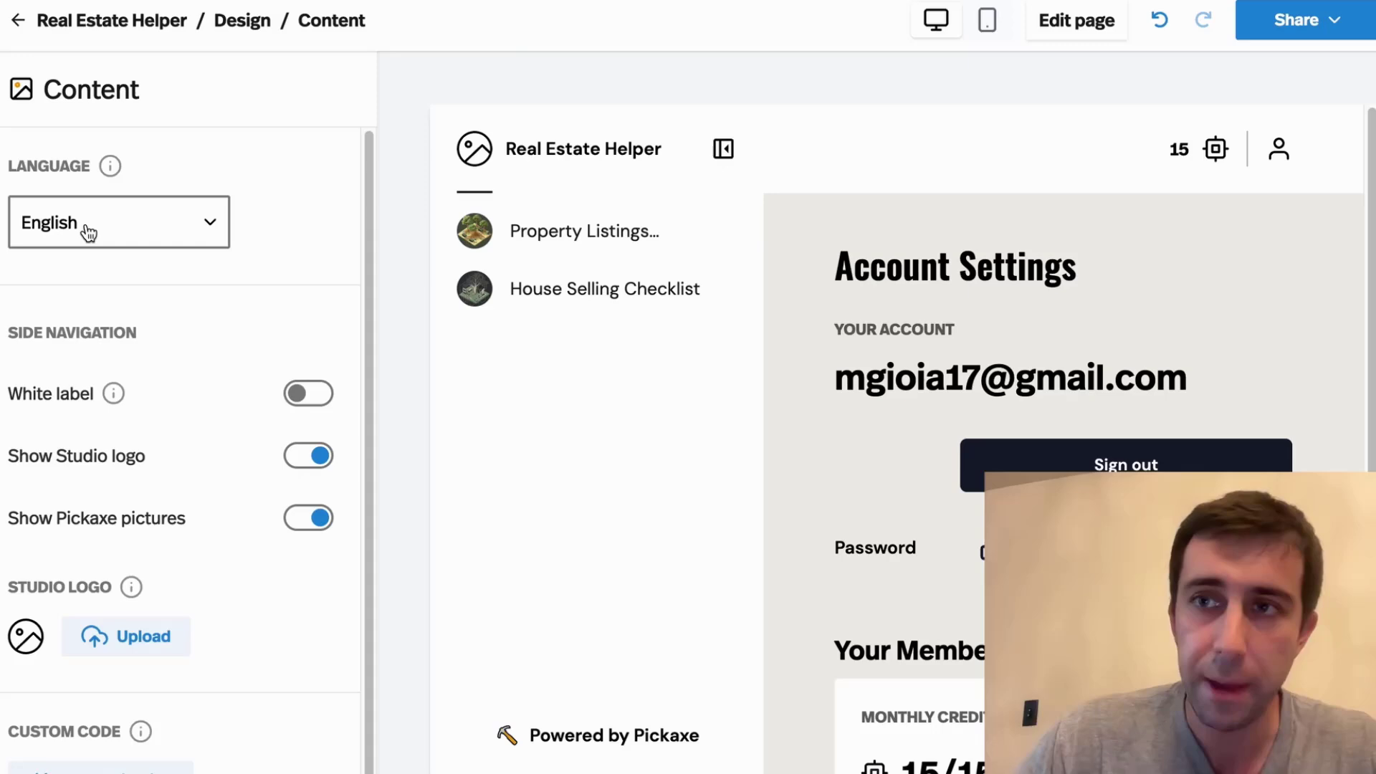
Step: Try Czech as the studio's interface language and look over the translated account page
click(198, 226)
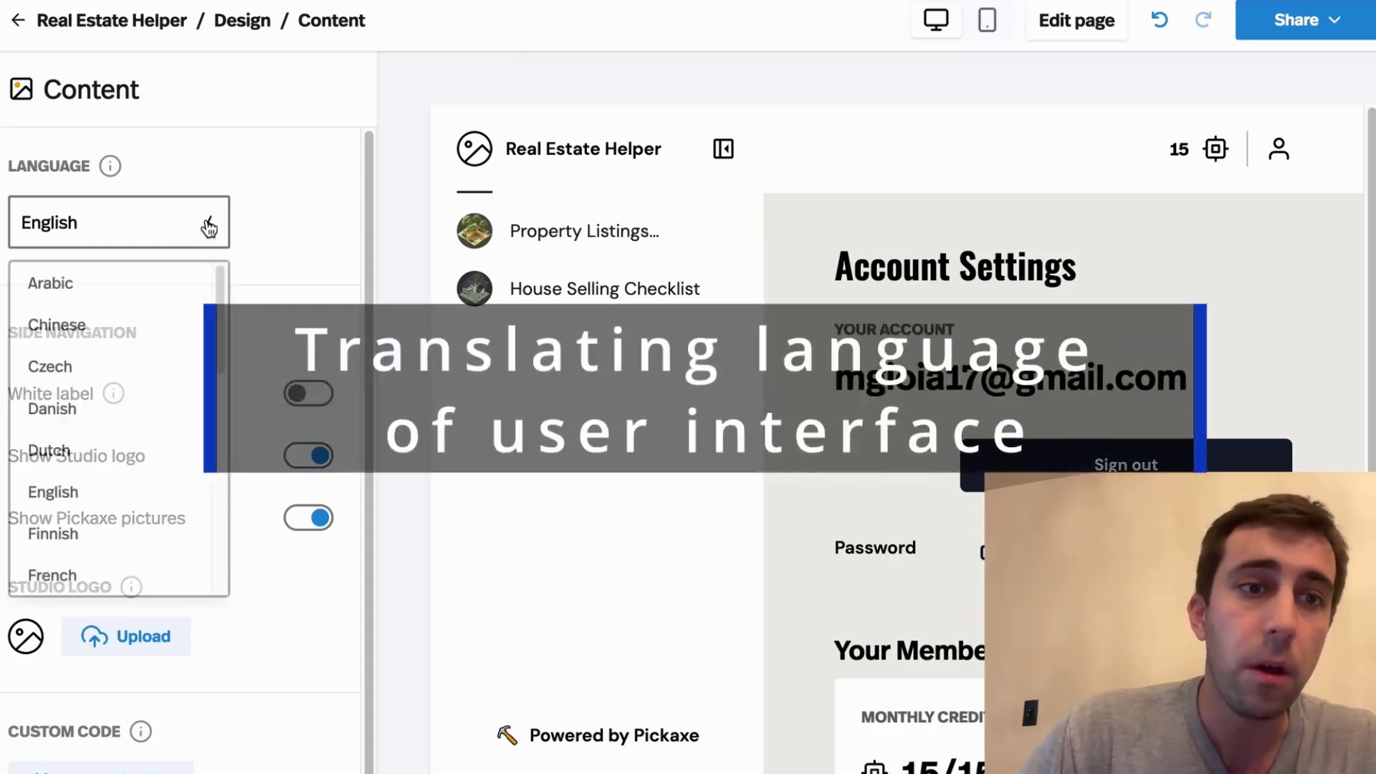
click(124, 369)
scroll(897, 403, down, 5)
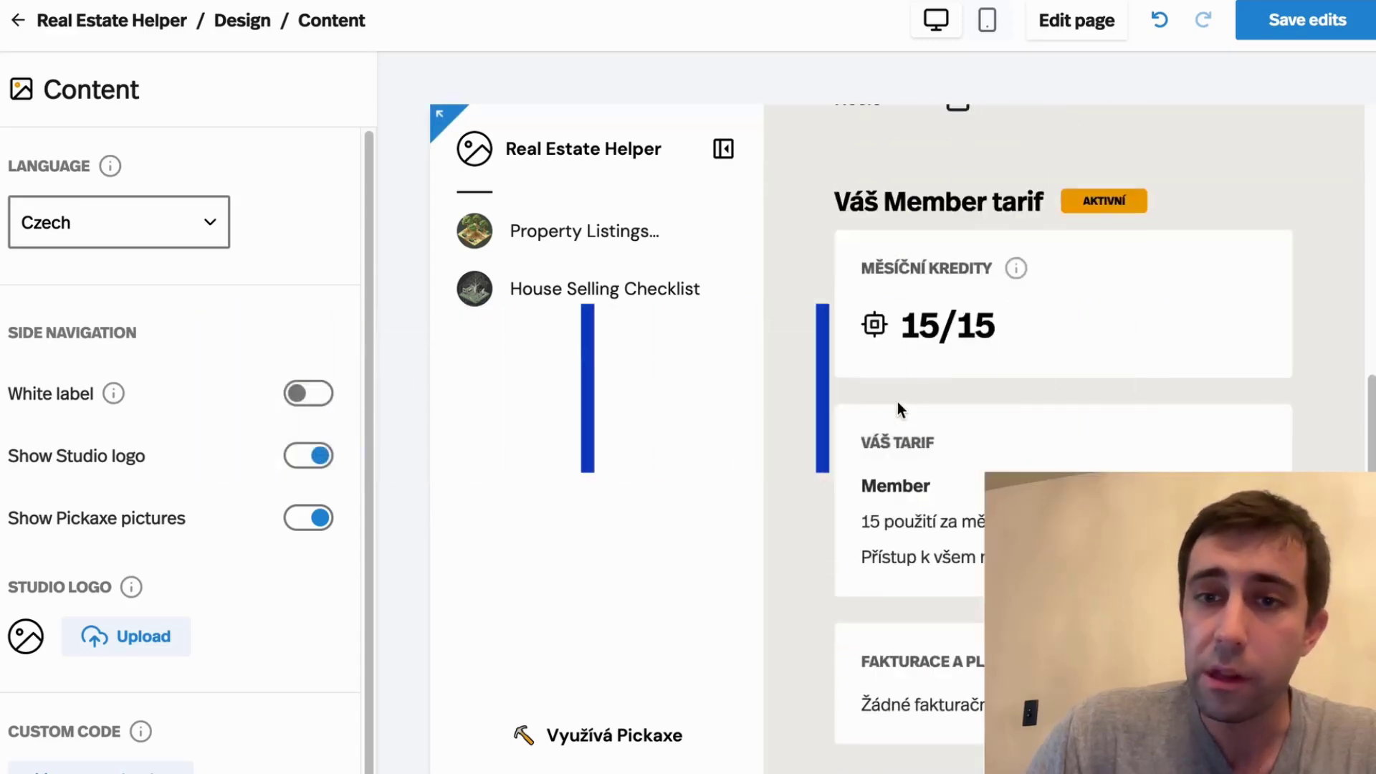
scroll(883, 405, up, 5)
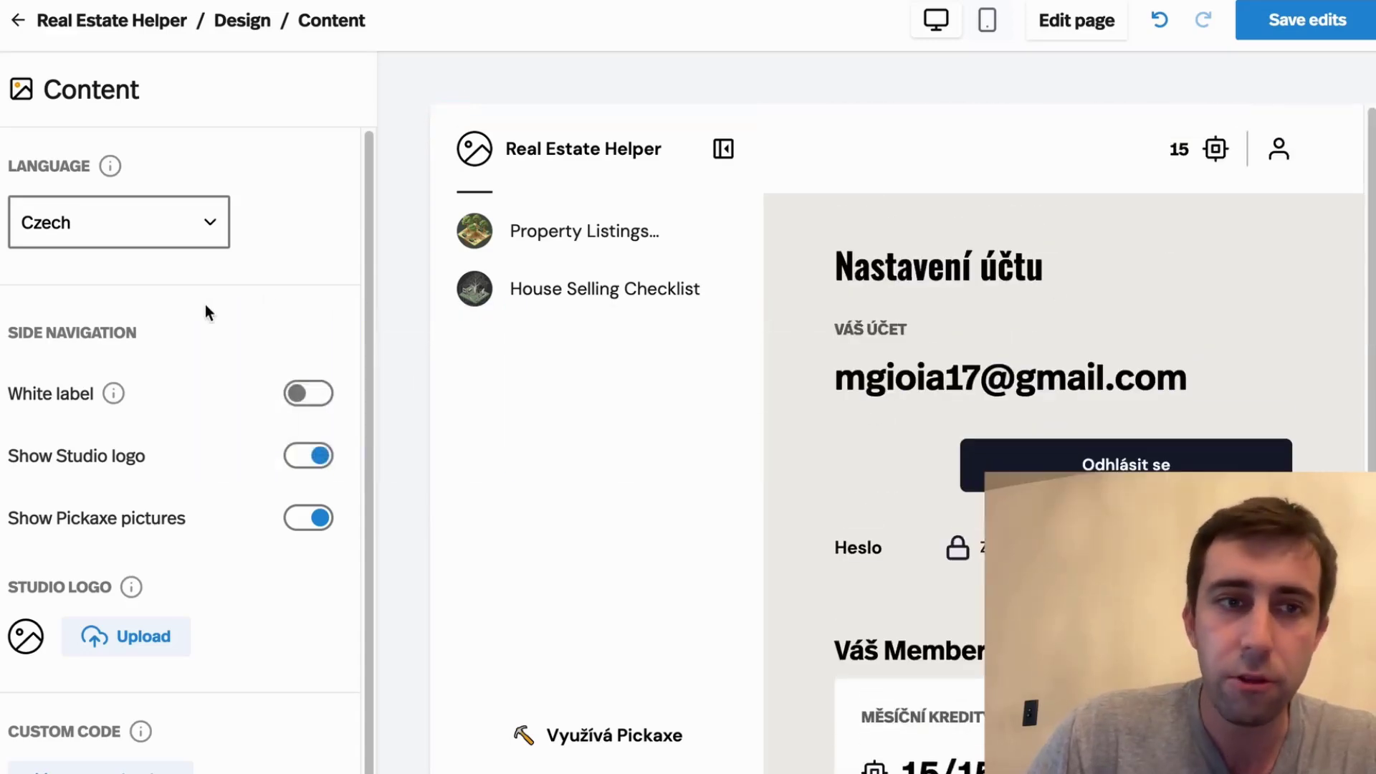
Step: Try Spanish and Turkish as the studio's interface language, and set it back to English
click(214, 222)
scroll(139, 402, down, 6)
click(107, 405)
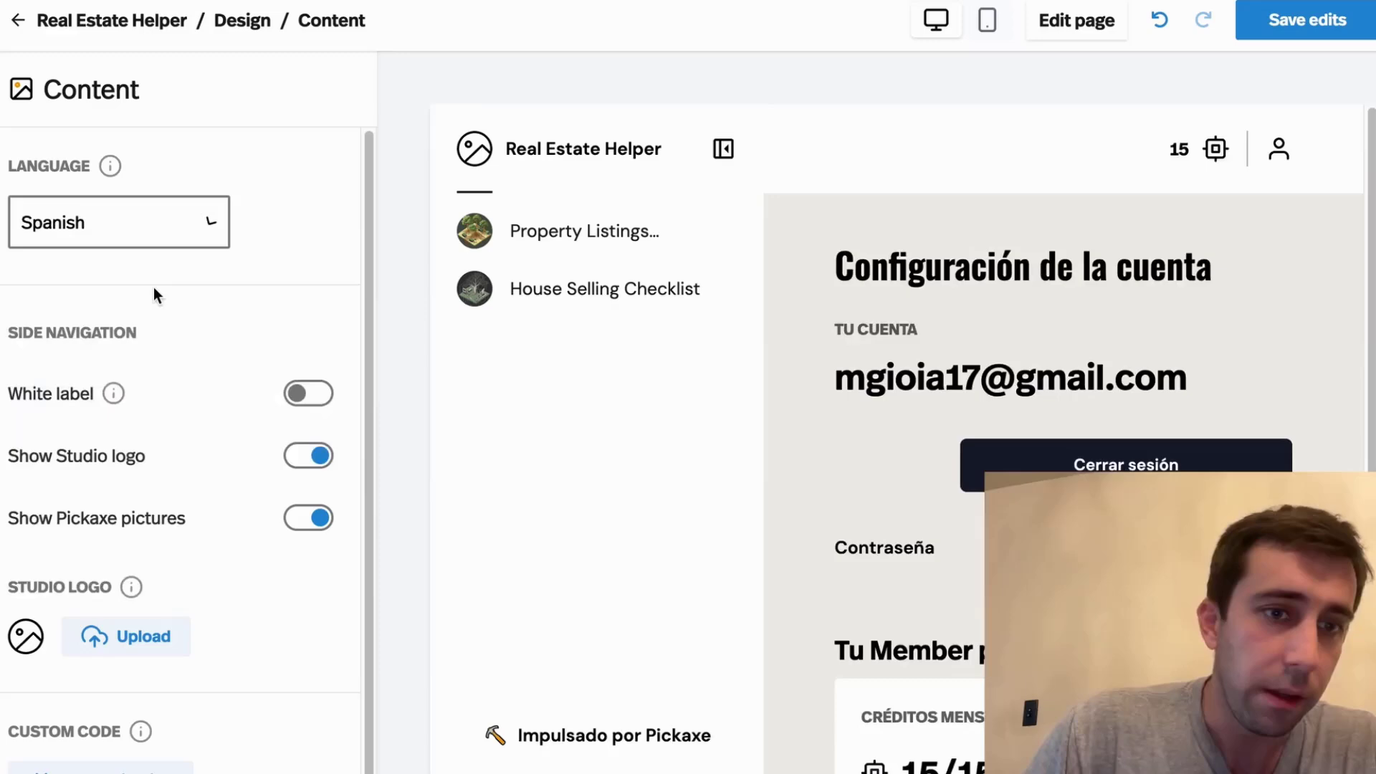
click(168, 228)
scroll(129, 402, down, 5)
click(74, 489)
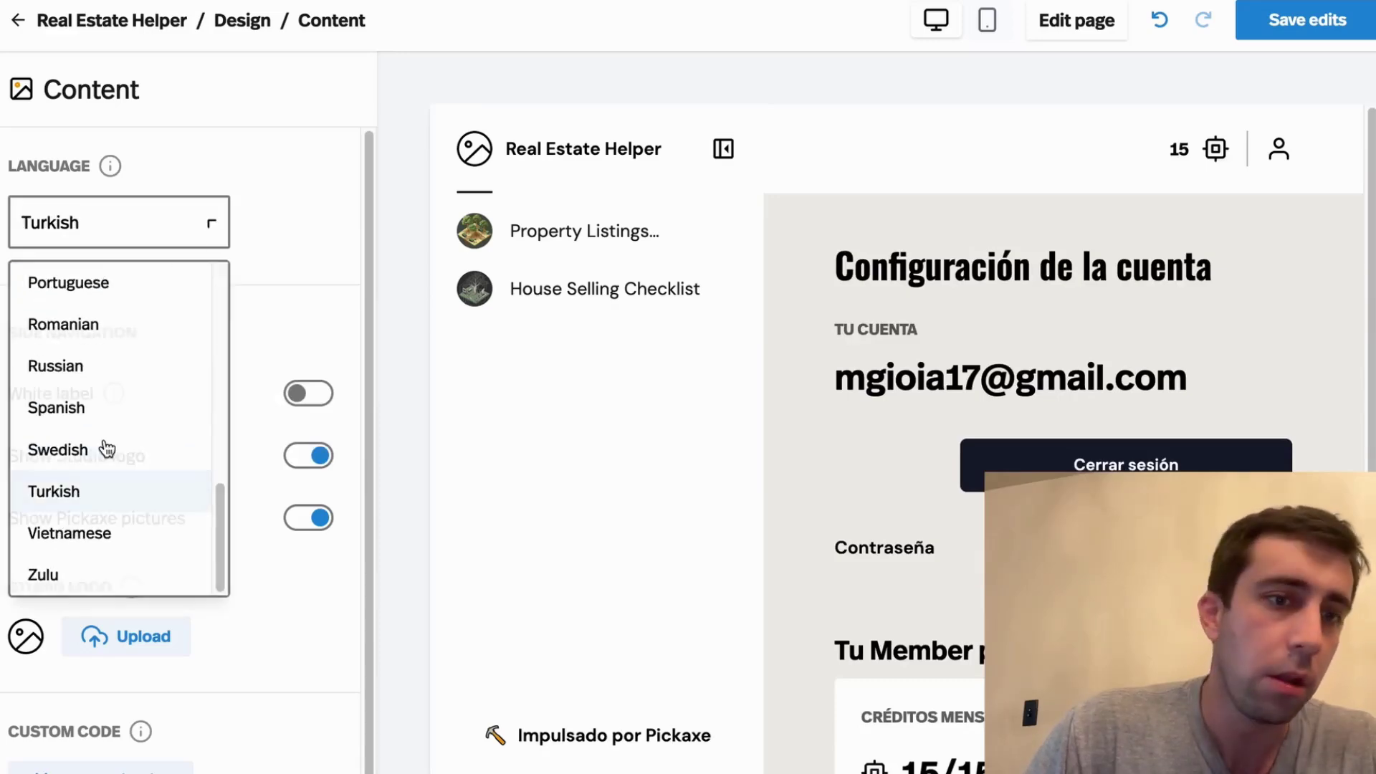
click(163, 227)
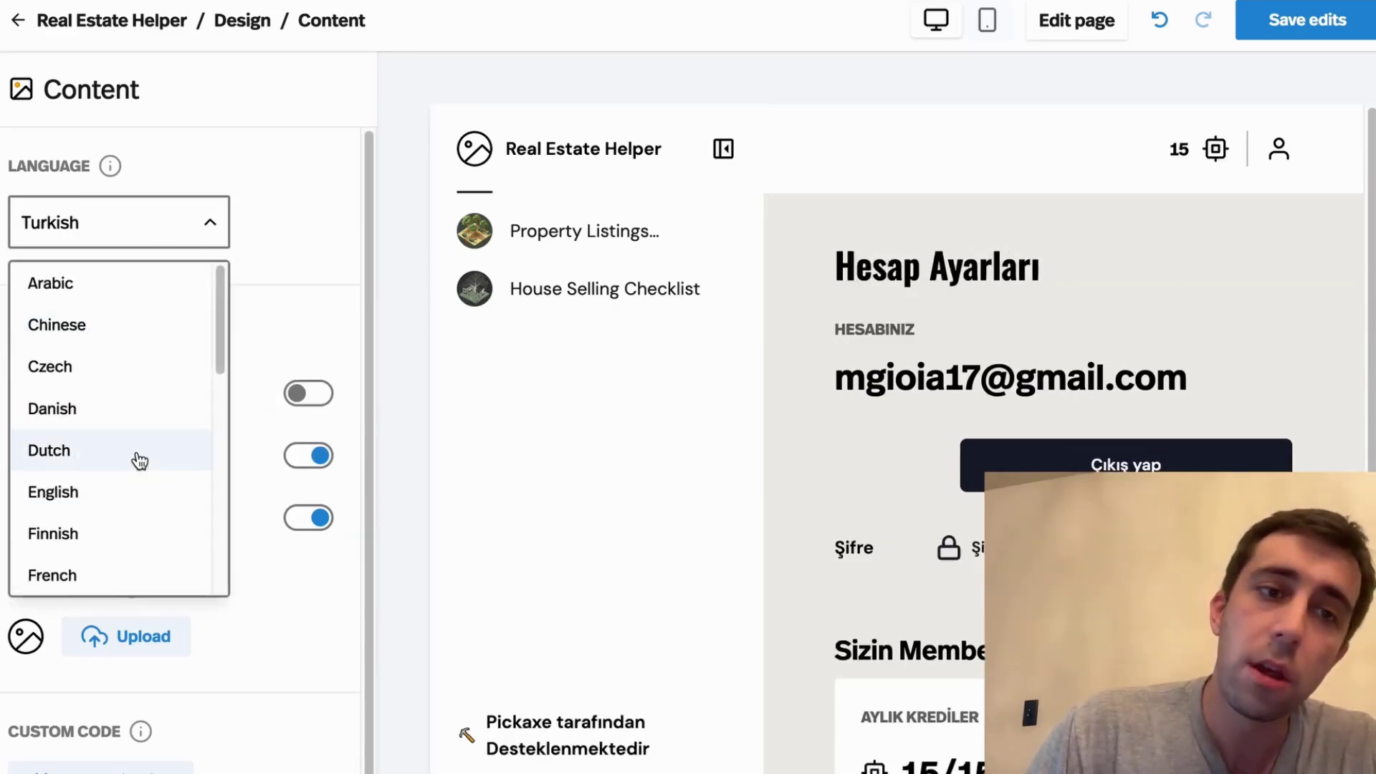
click(111, 490)
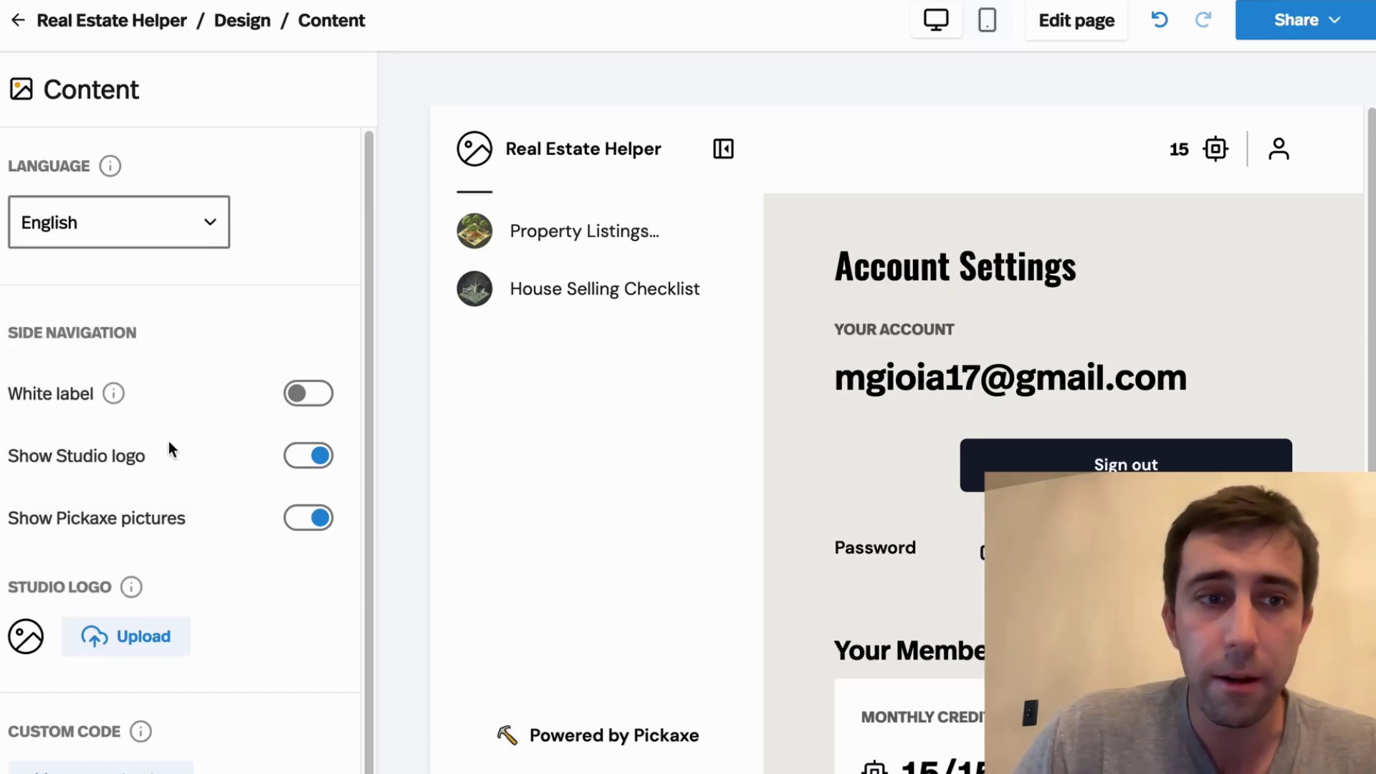
Step: Turn on white label, and switch the studio logo and Pickaxe pictures off and back on in the side navigation settings
mouse_move(94, 403)
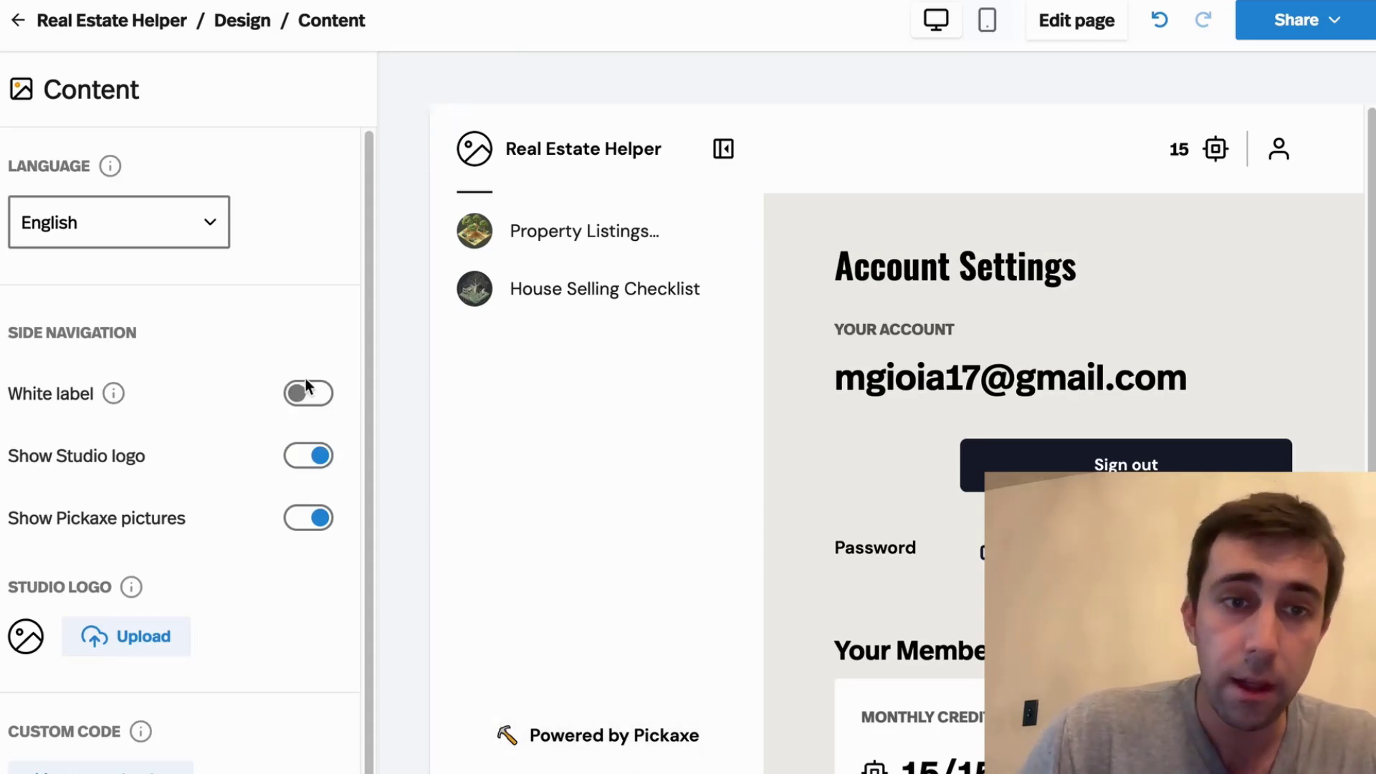
click(312, 401)
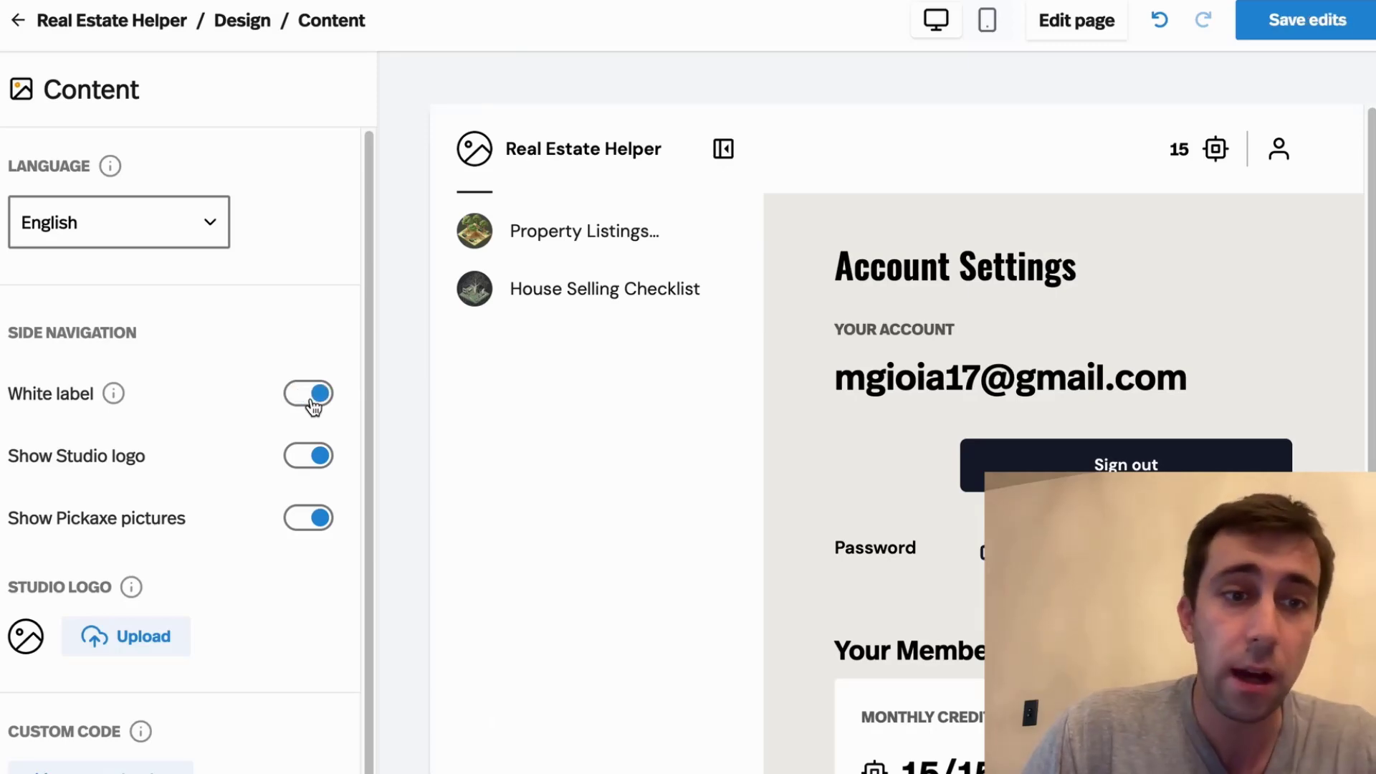
click(314, 458)
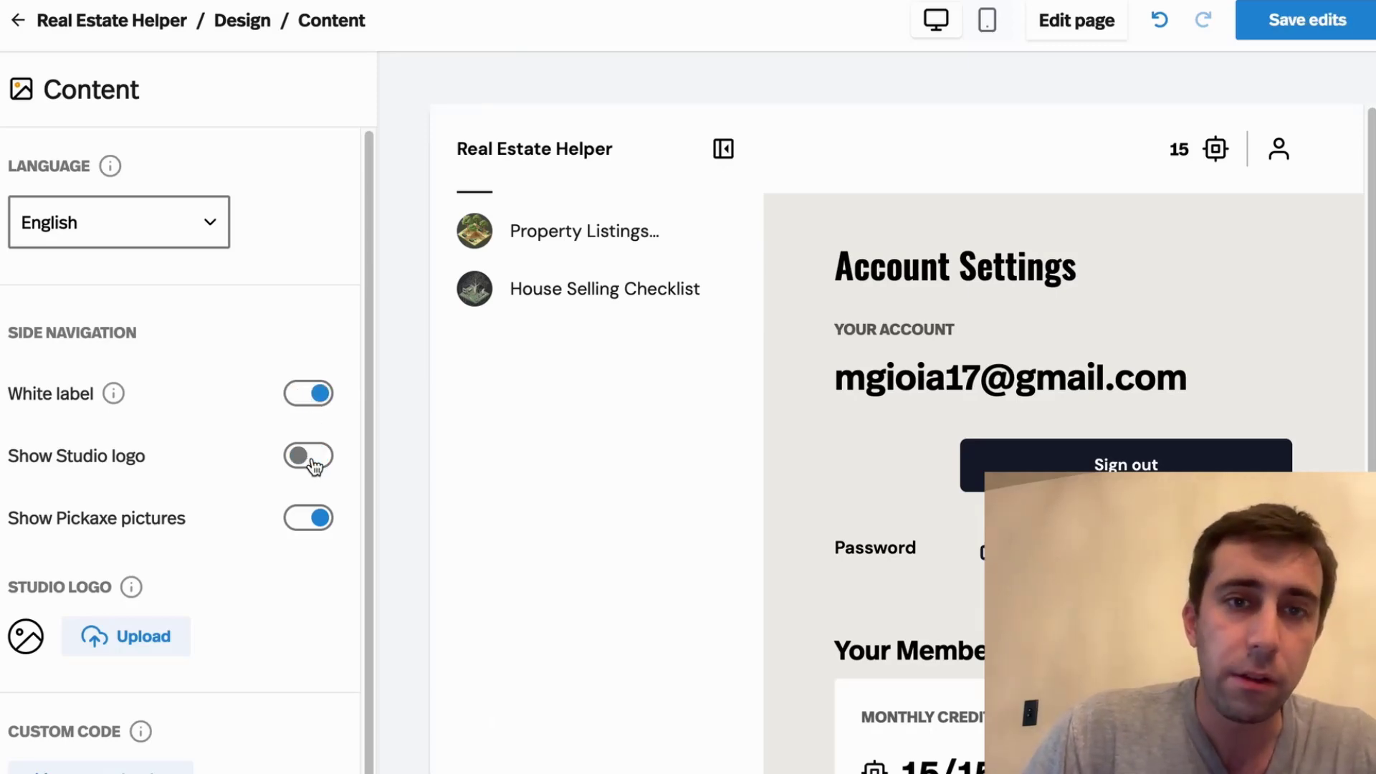
click(318, 519)
click(319, 519)
click(314, 458)
scroll(236, 487, down, 1)
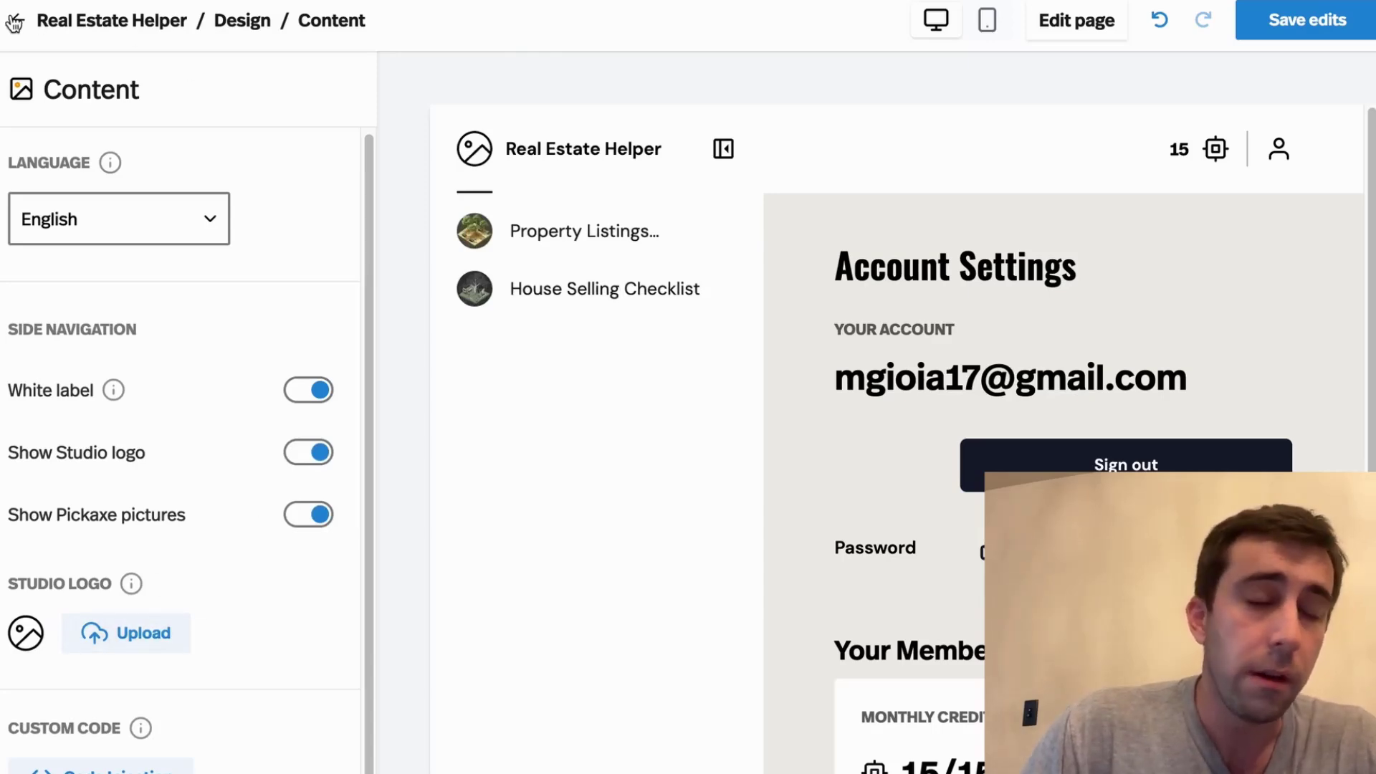
click(14, 24)
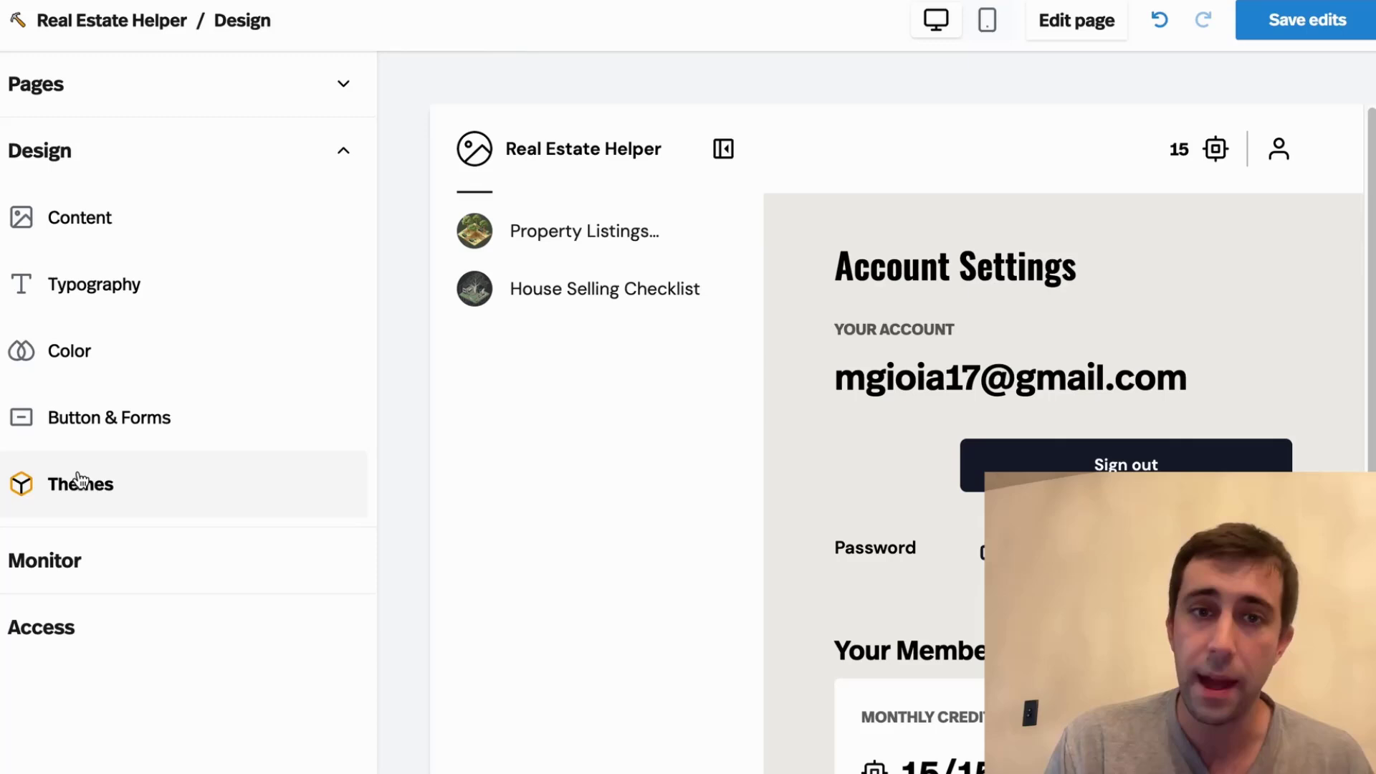
Step: Preview the Property Listings Generator and collapse the design and pages settings
click(553, 241)
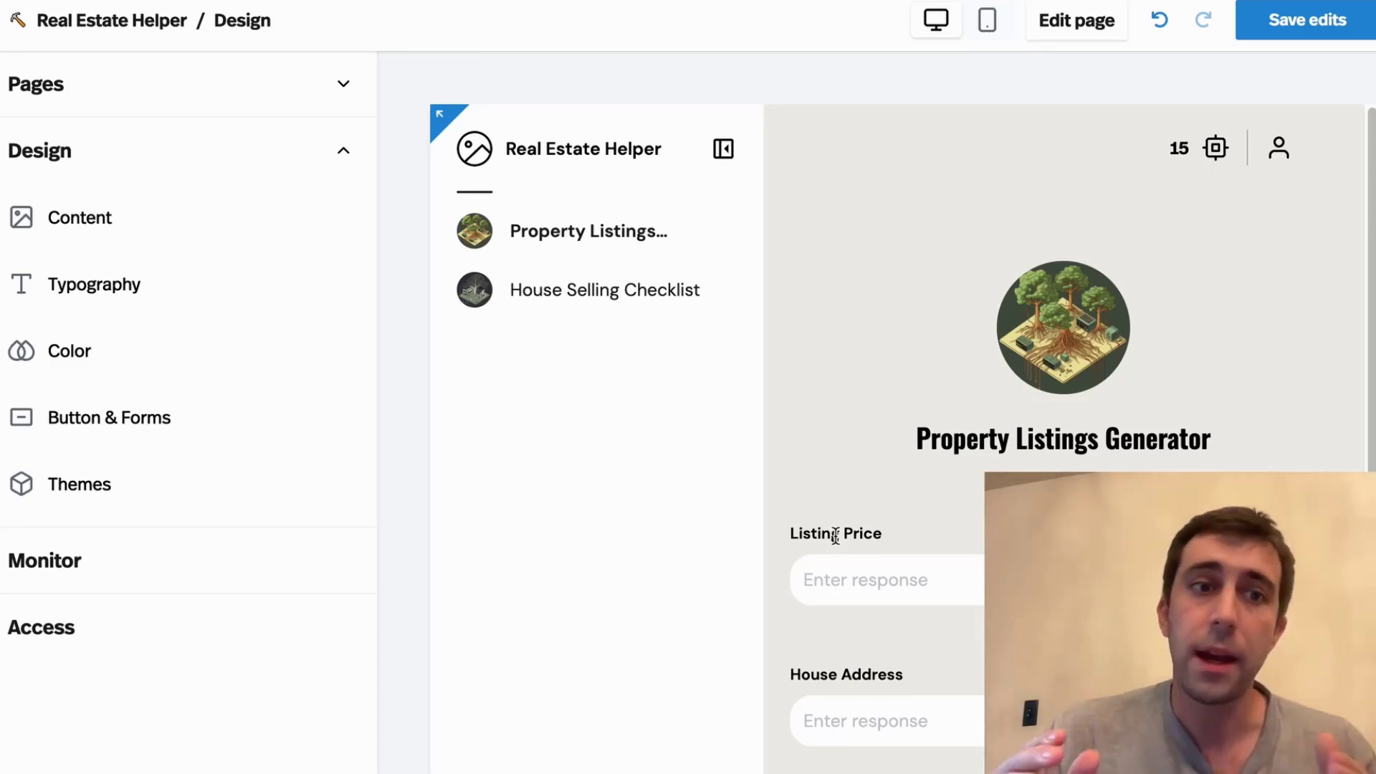
click(344, 153)
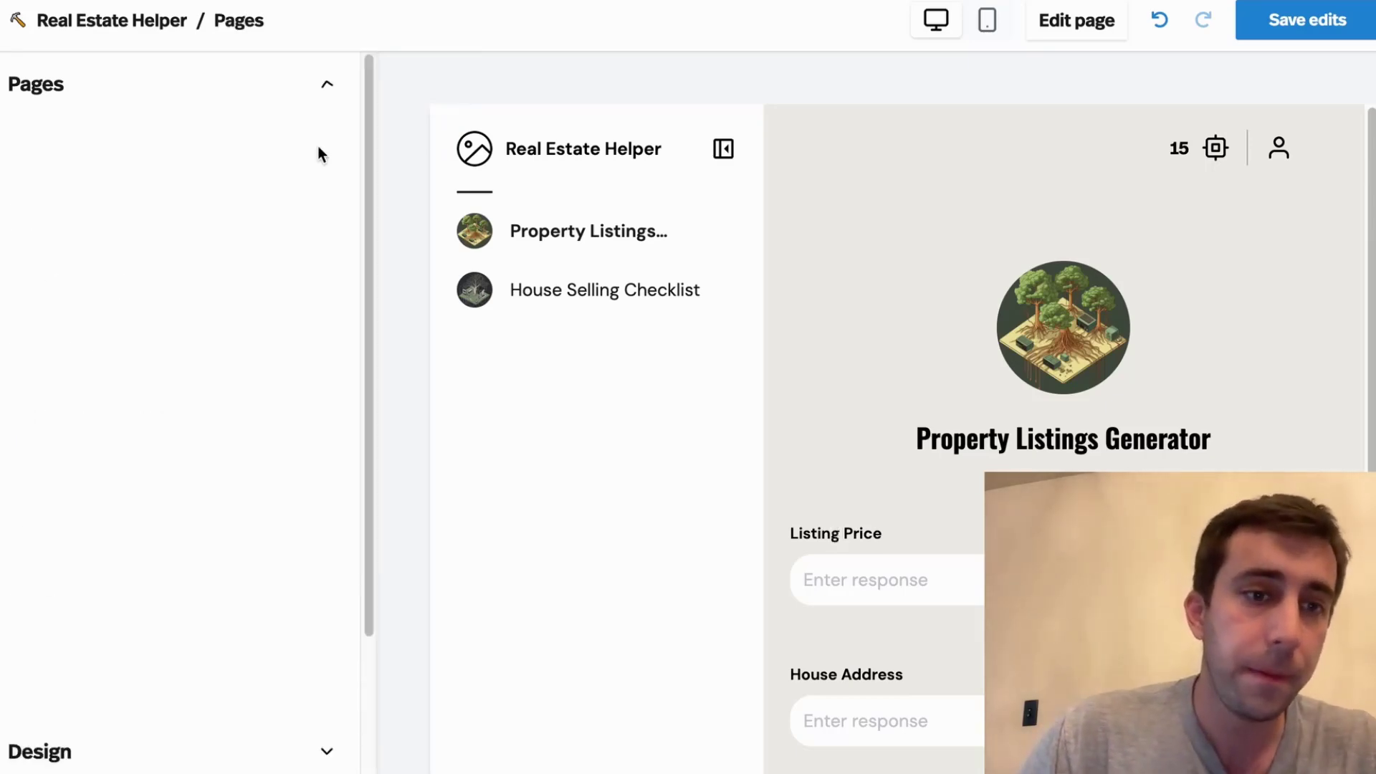
click(315, 86)
Step: Review the studio's usage metrics on the Monitor page and check its list of users
click(163, 231)
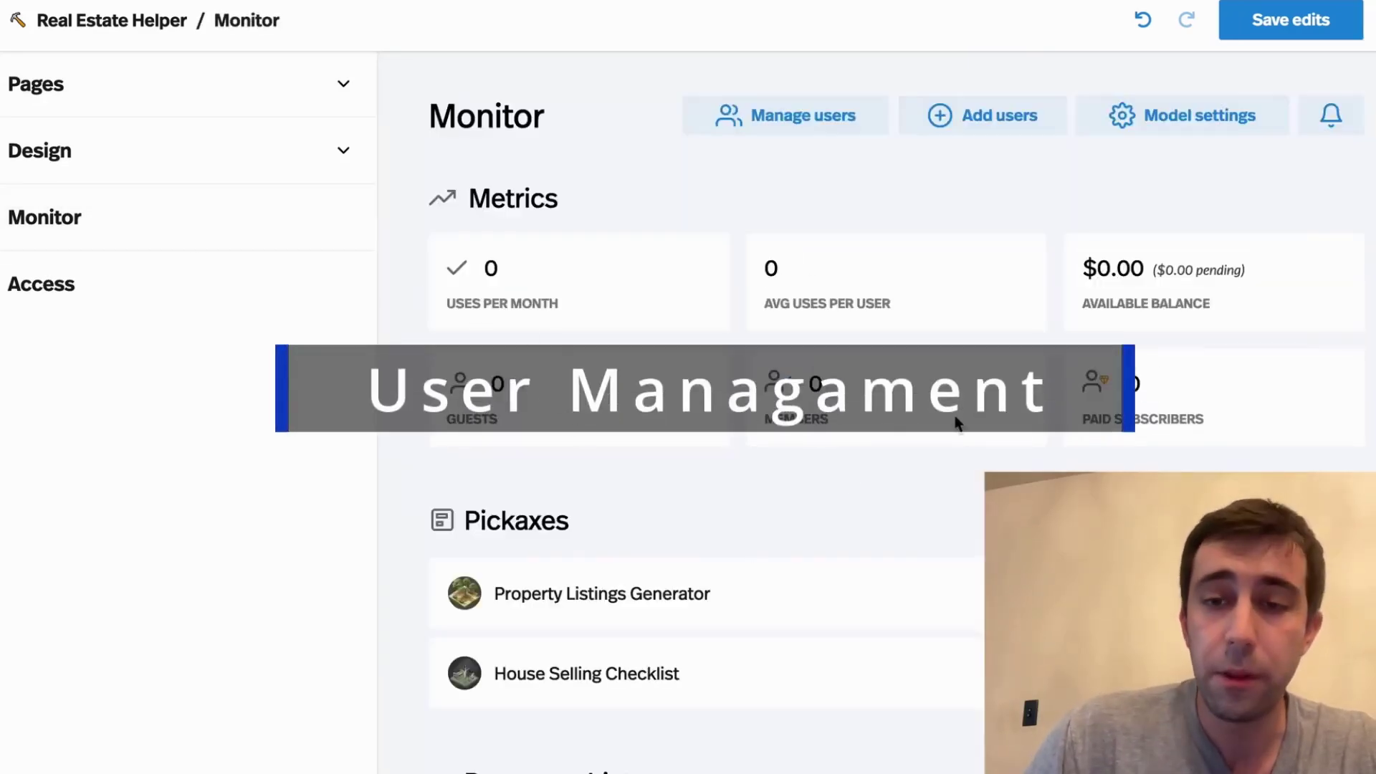
scroll(804, 483, down, 5)
scroll(801, 484, up, 5)
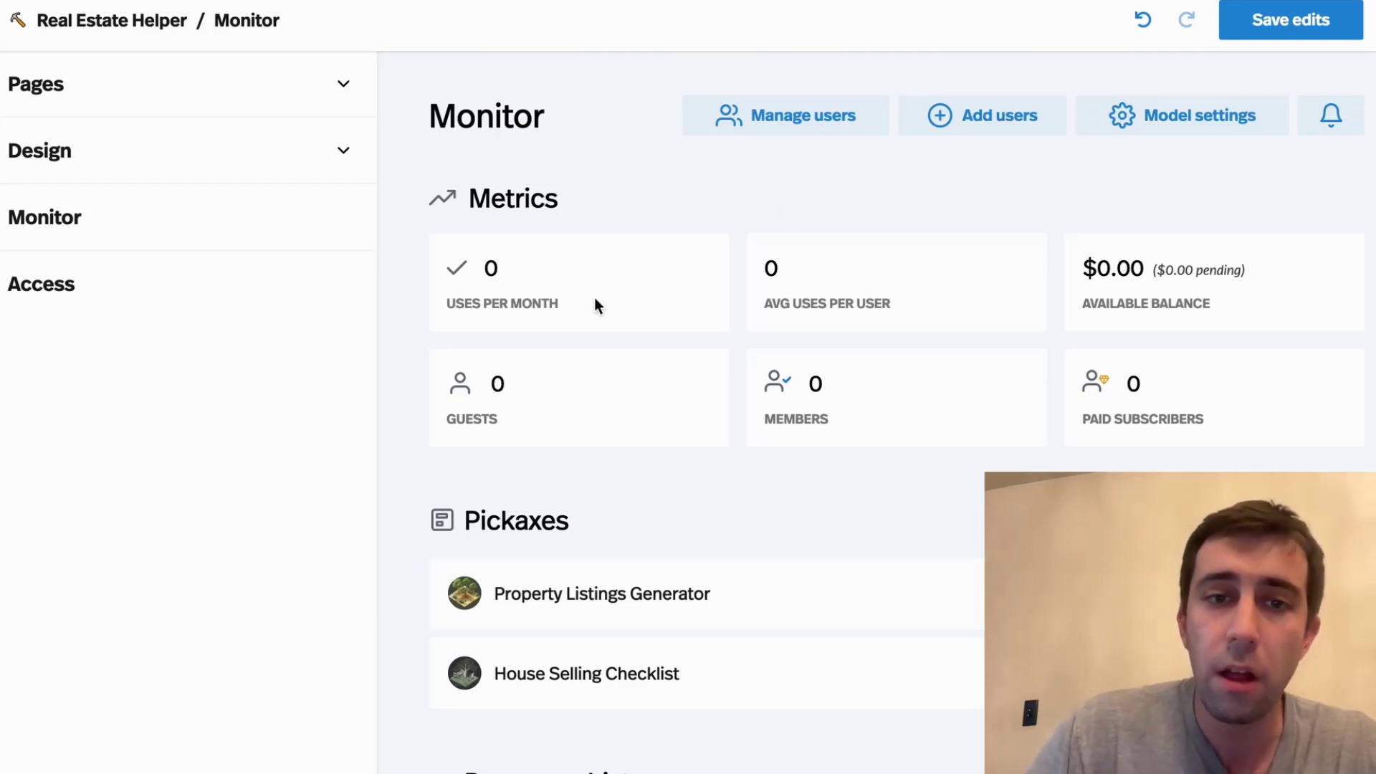
click(780, 132)
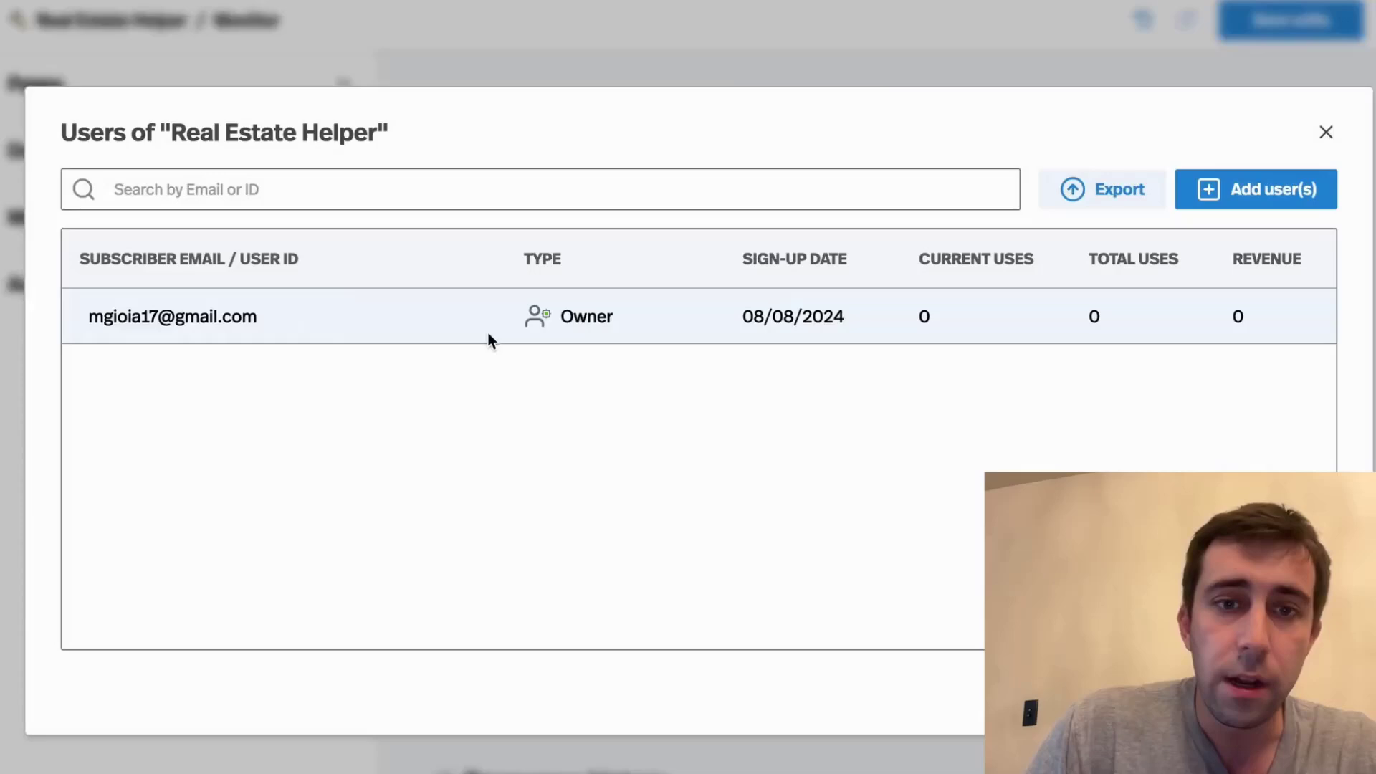
click(1325, 134)
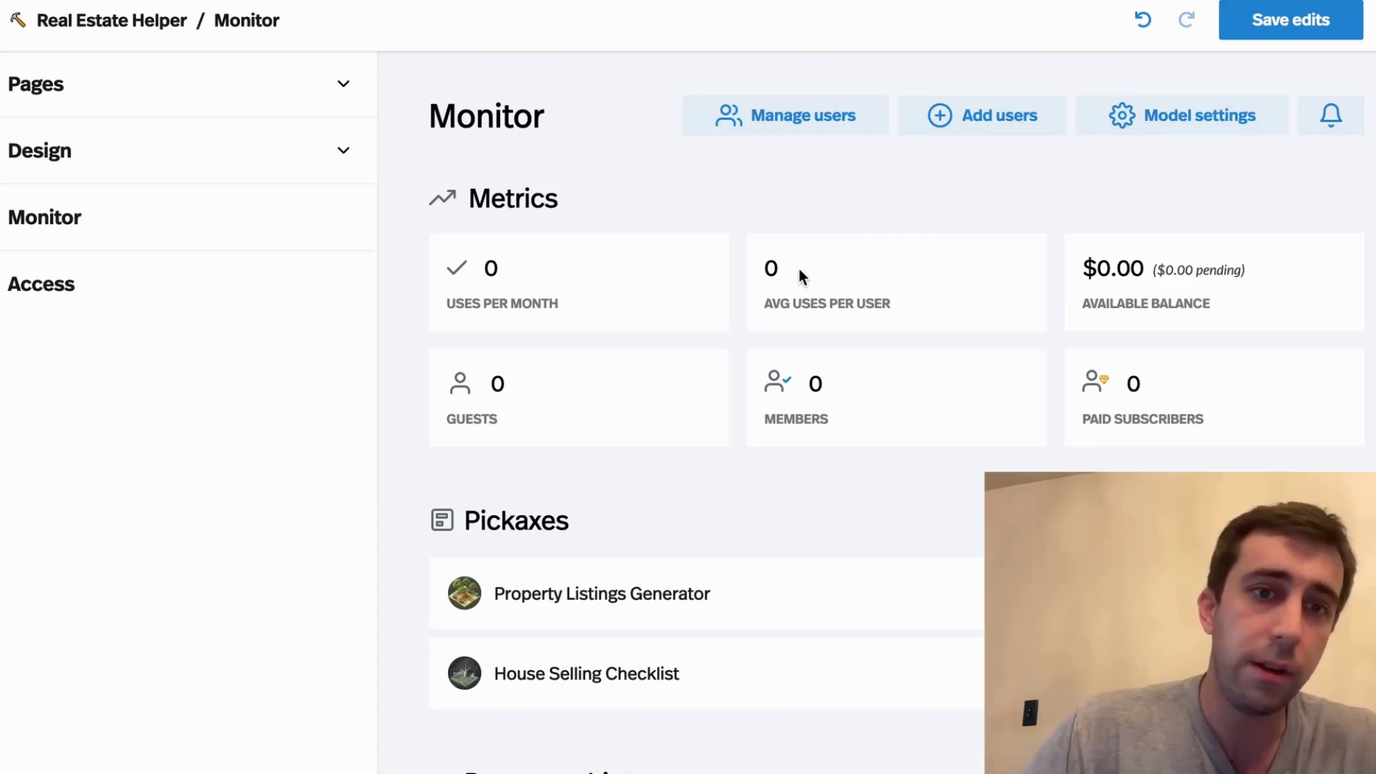
Step: Review the studio's access settings, from studio type and payment type down to the user tiers
click(65, 286)
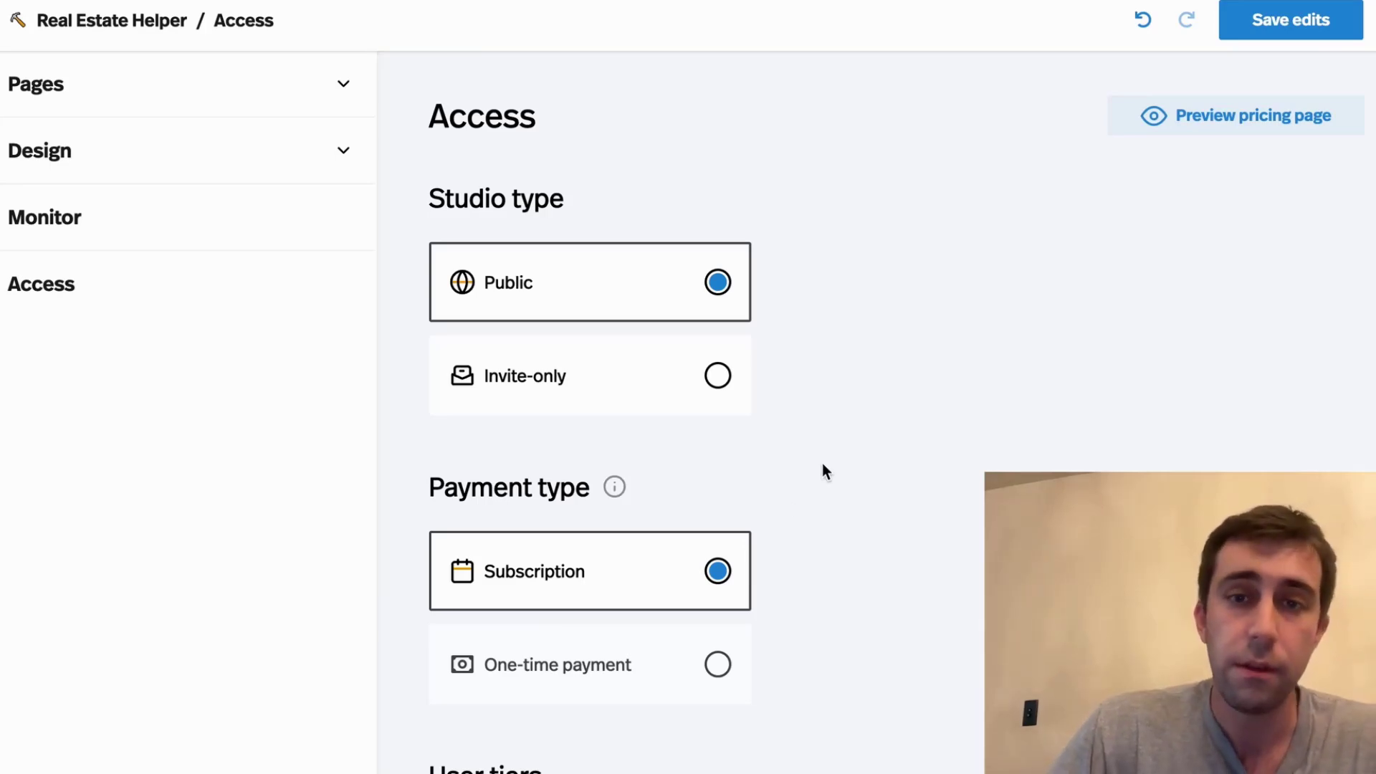
scroll(814, 458, down, 3)
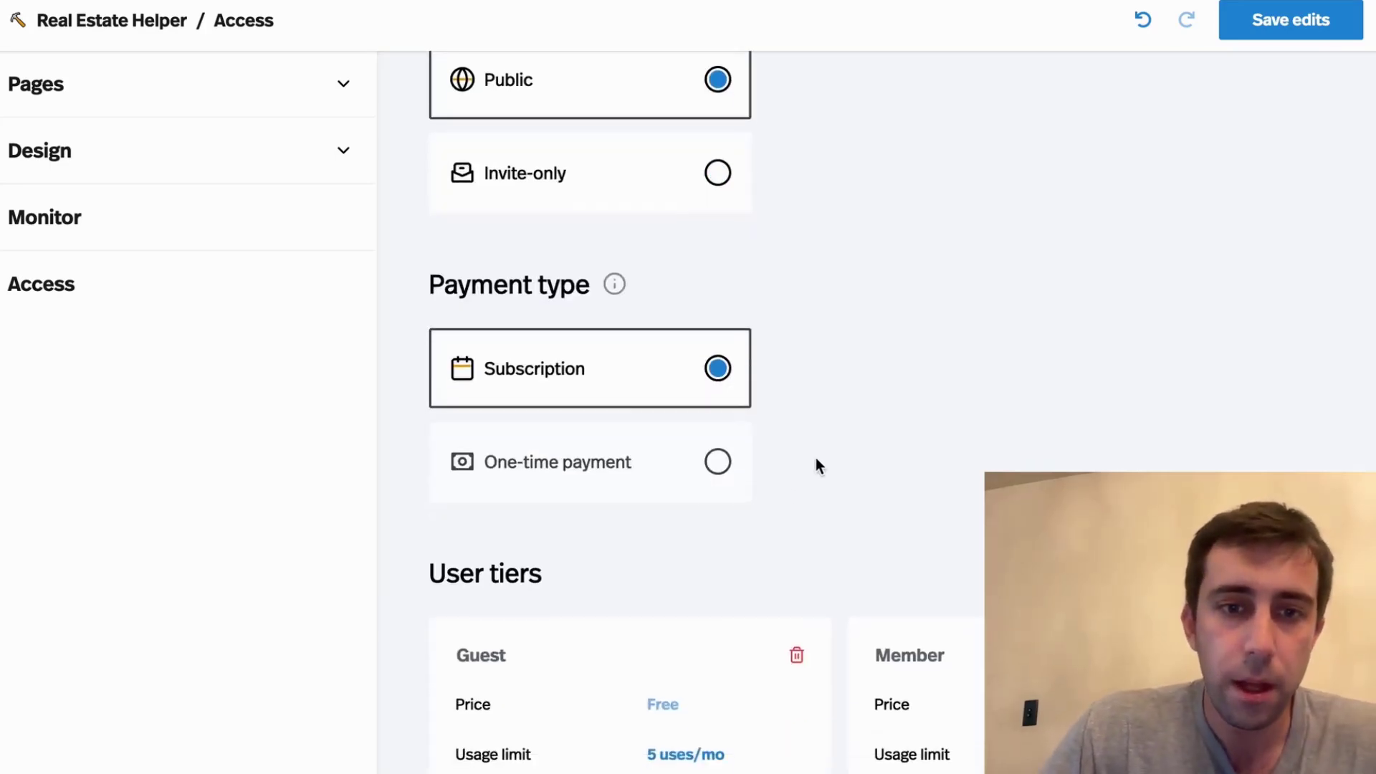
scroll(857, 430, down, 5)
scroll(854, 204, up, 3)
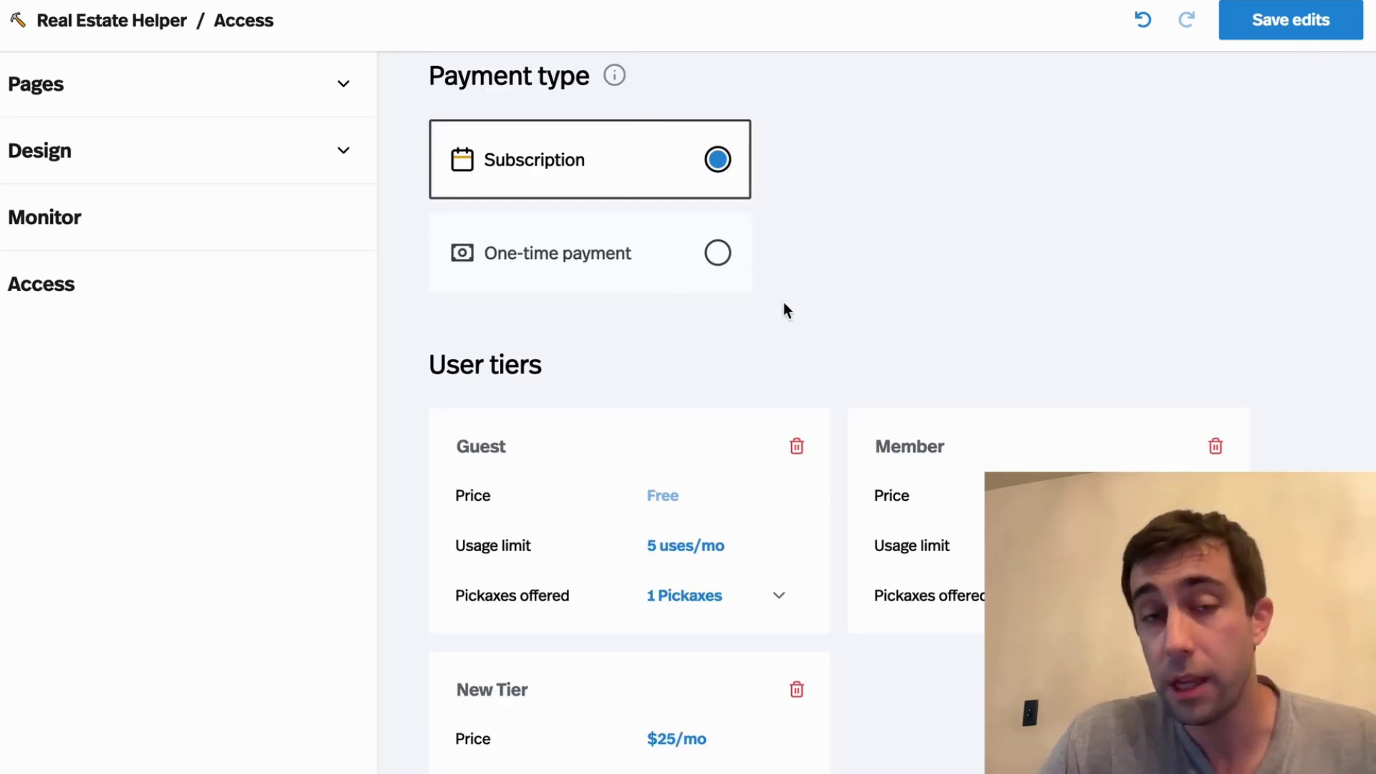
scroll(782, 307, down, 3)
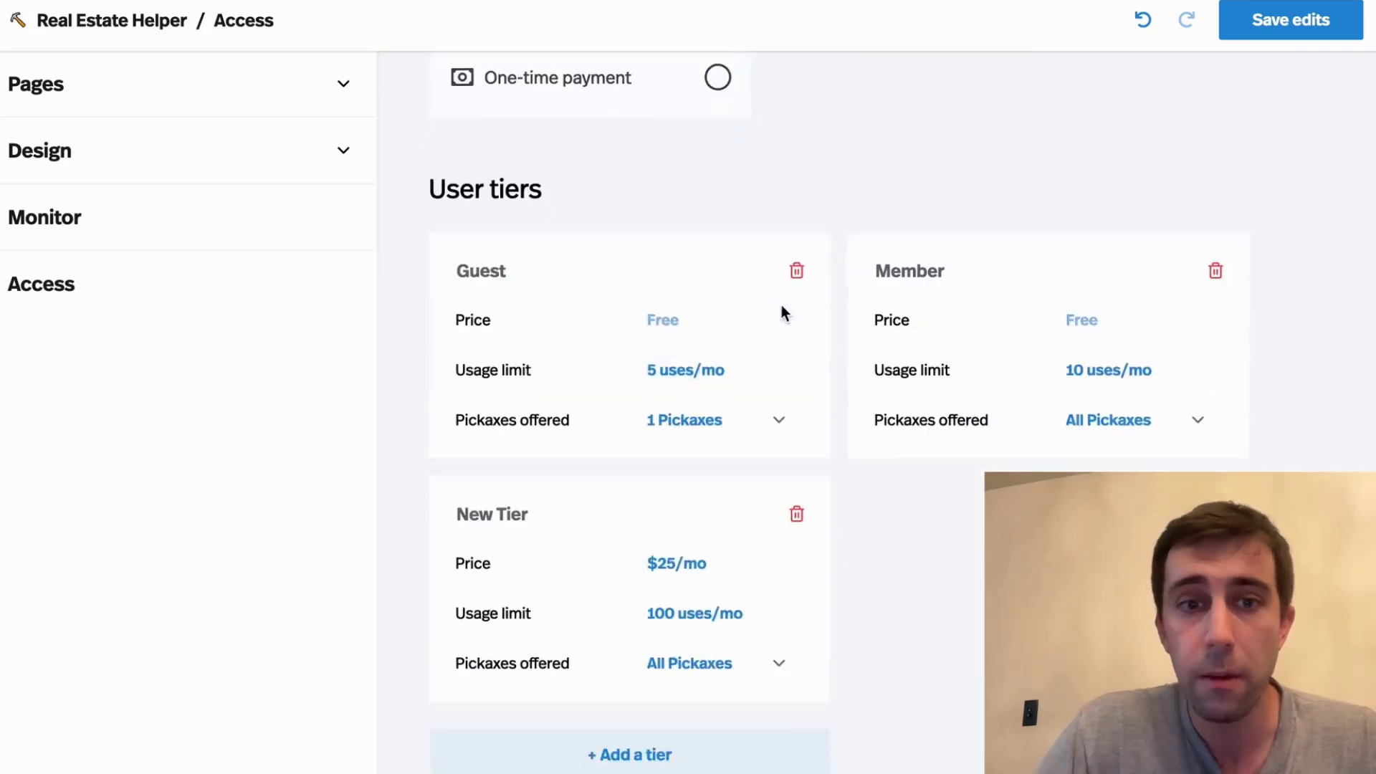
Step: Set the monthly usage limit to 10 uses for the Guest tier and 50 uses for the Member tier
click(652, 385)
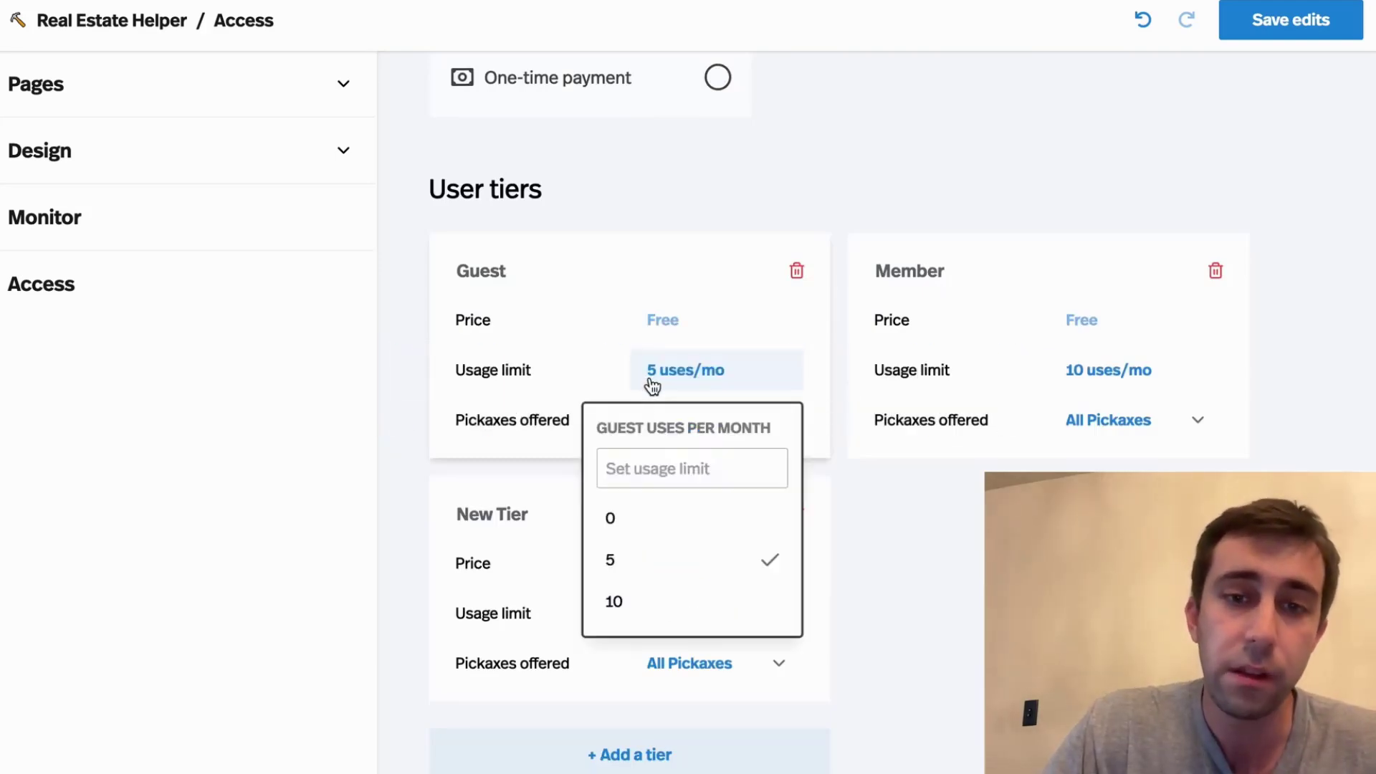
click(645, 601)
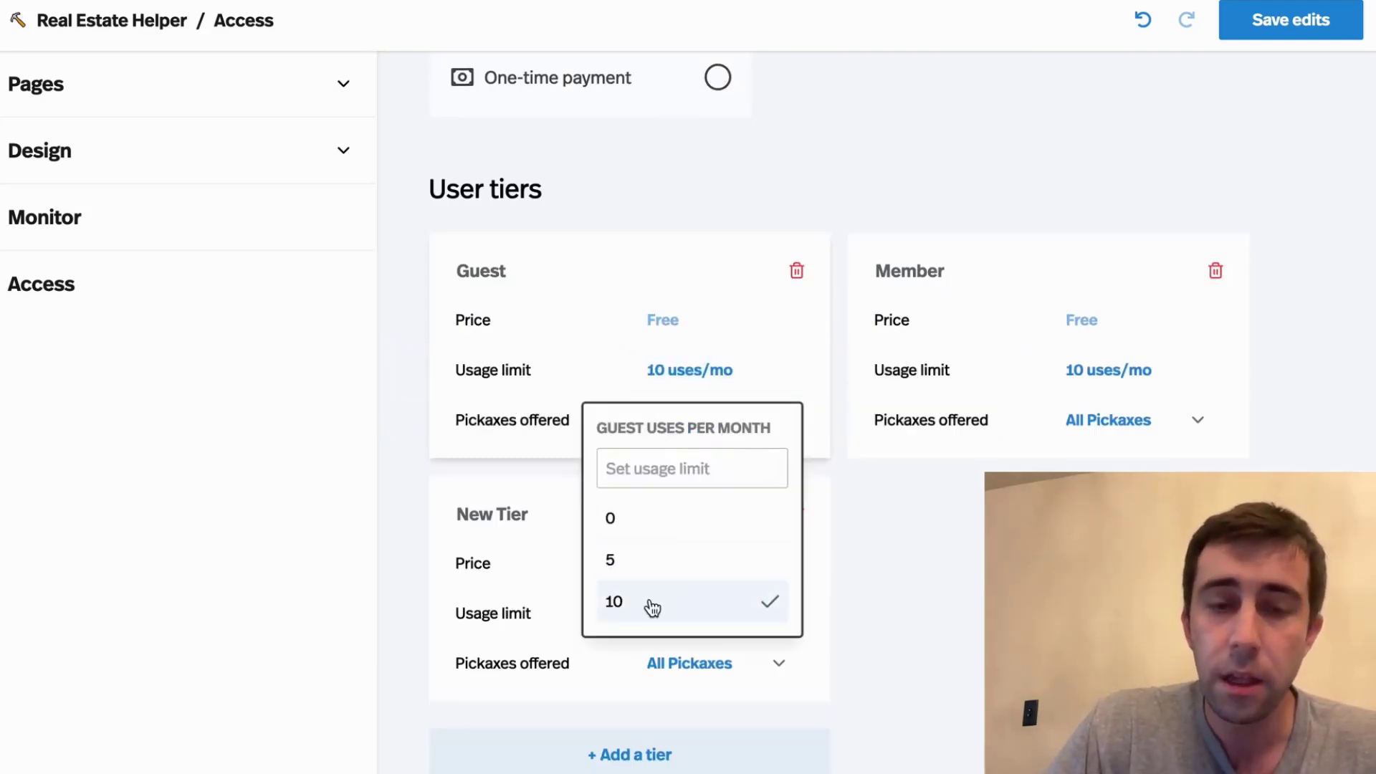
click(934, 642)
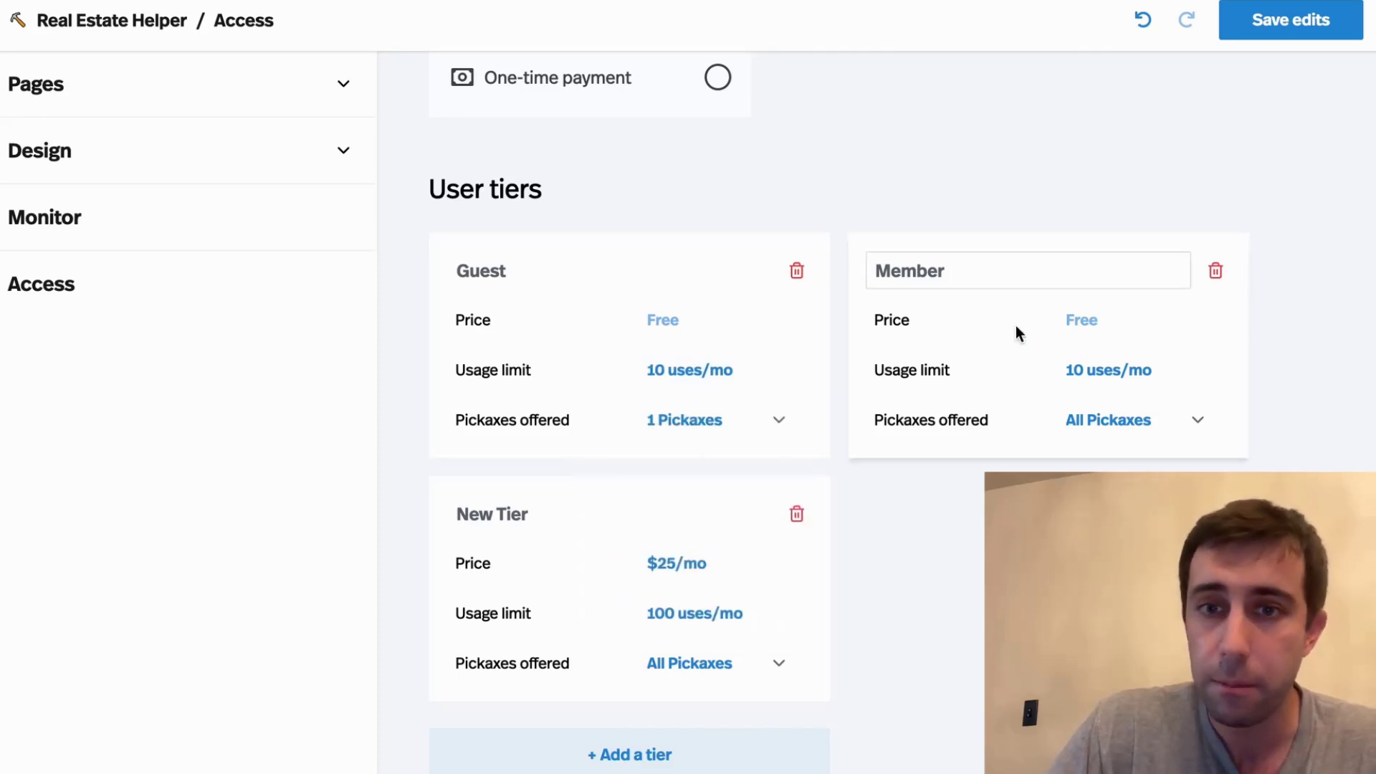
click(1082, 387)
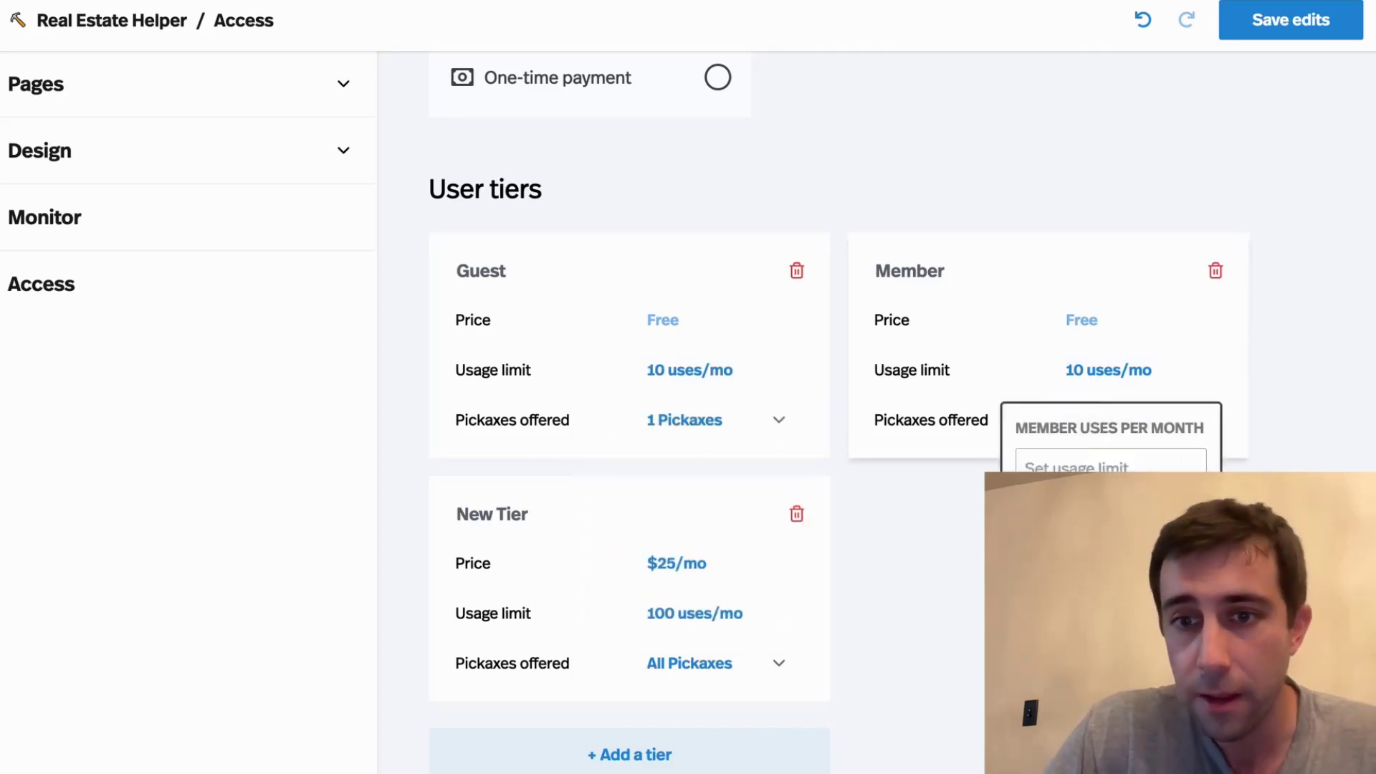
click(1074, 634)
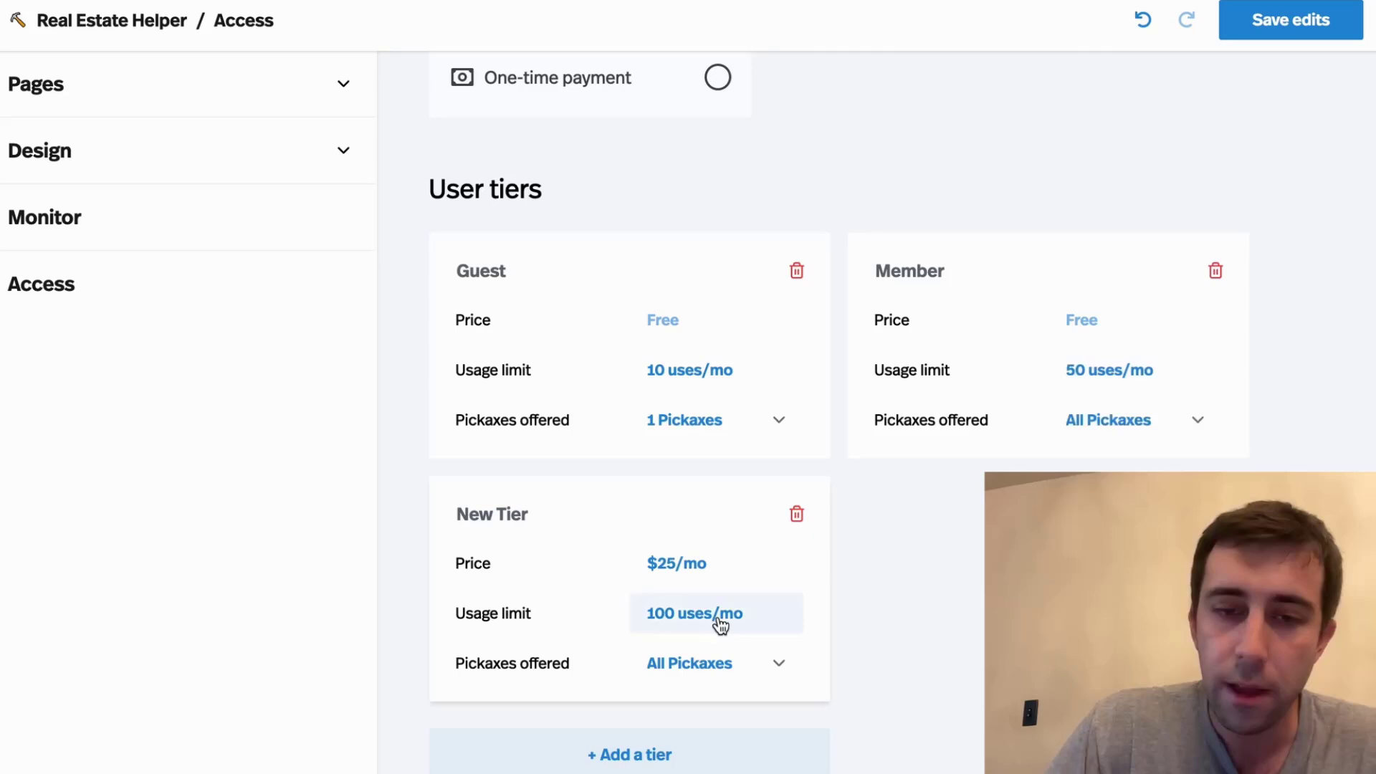
Step: Set the monthly price of the New Tier to $10
click(699, 573)
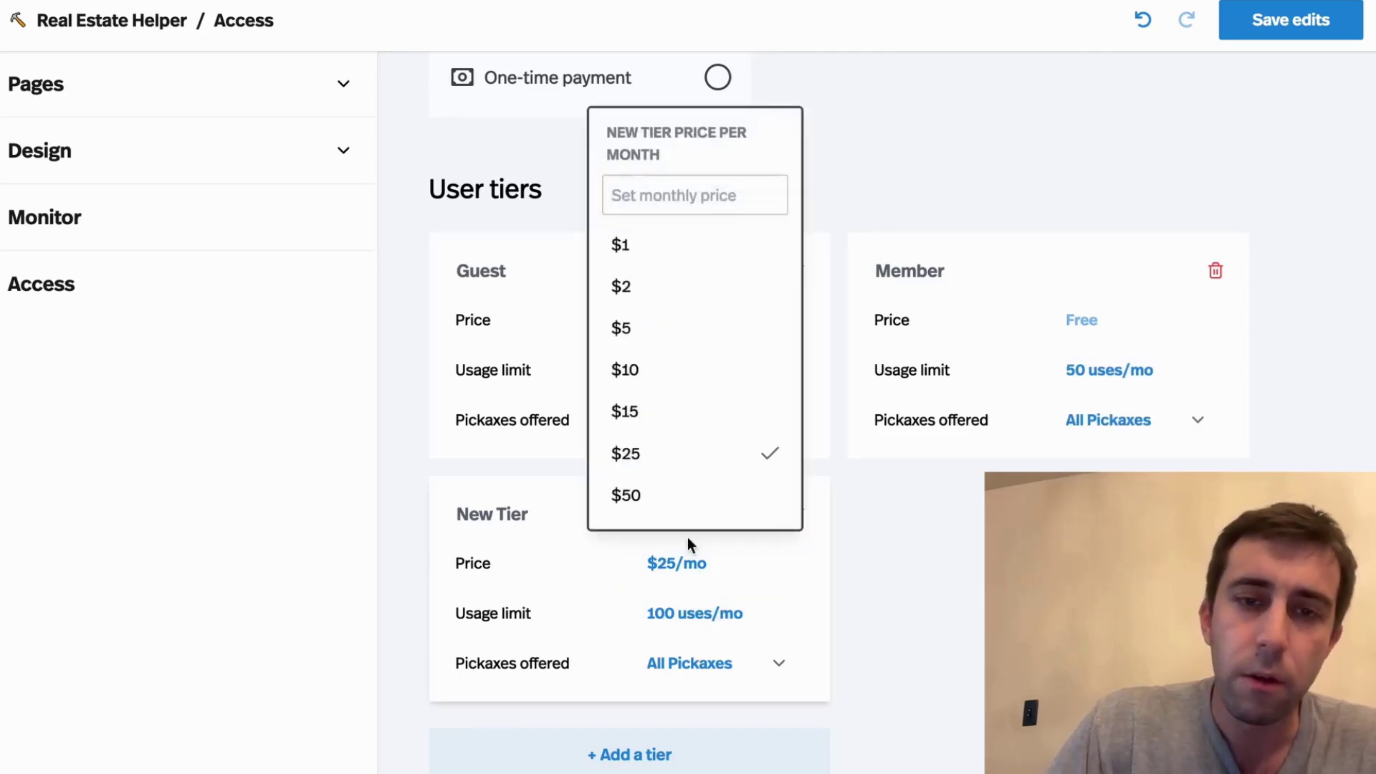
click(644, 364)
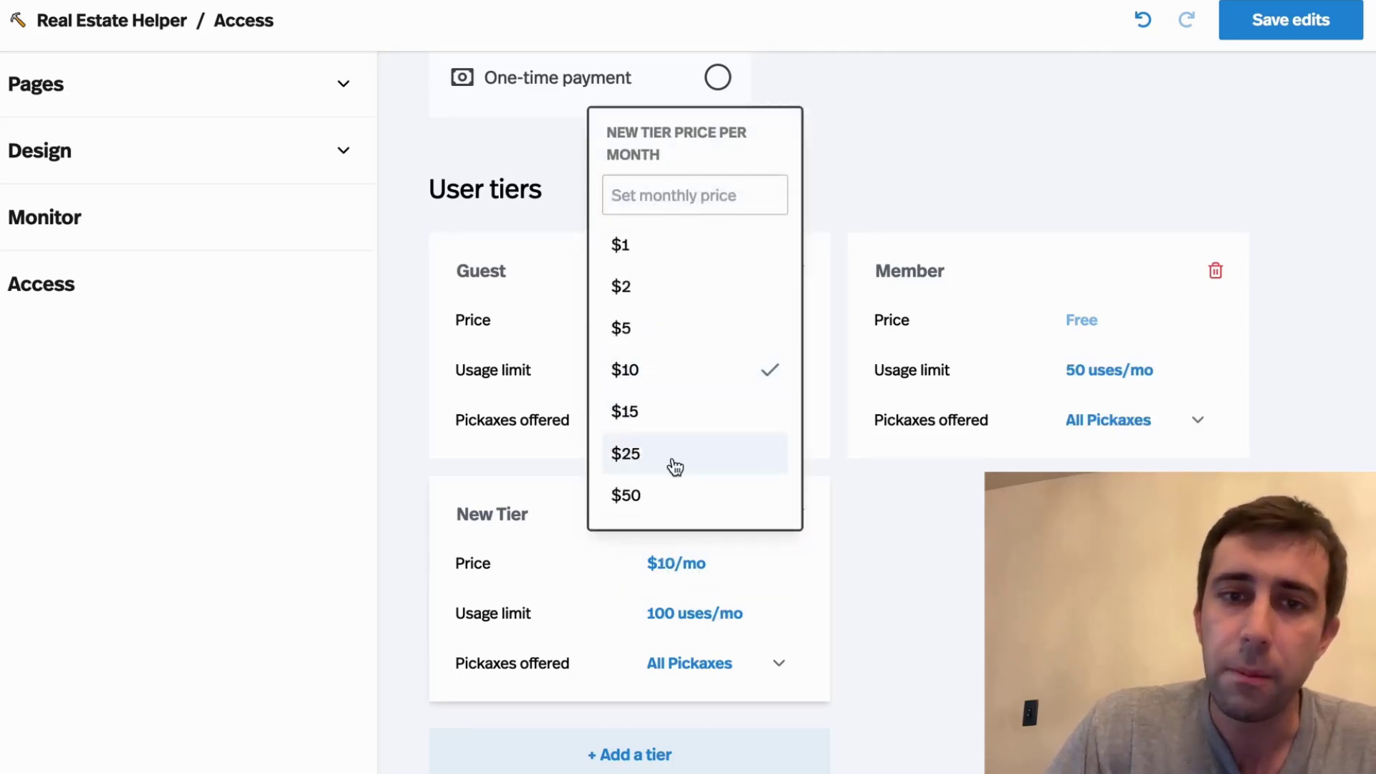
Step: Set the New Tier's monthly usage limit to unlimited (∞) uses
click(915, 605)
click(712, 615)
click(656, 558)
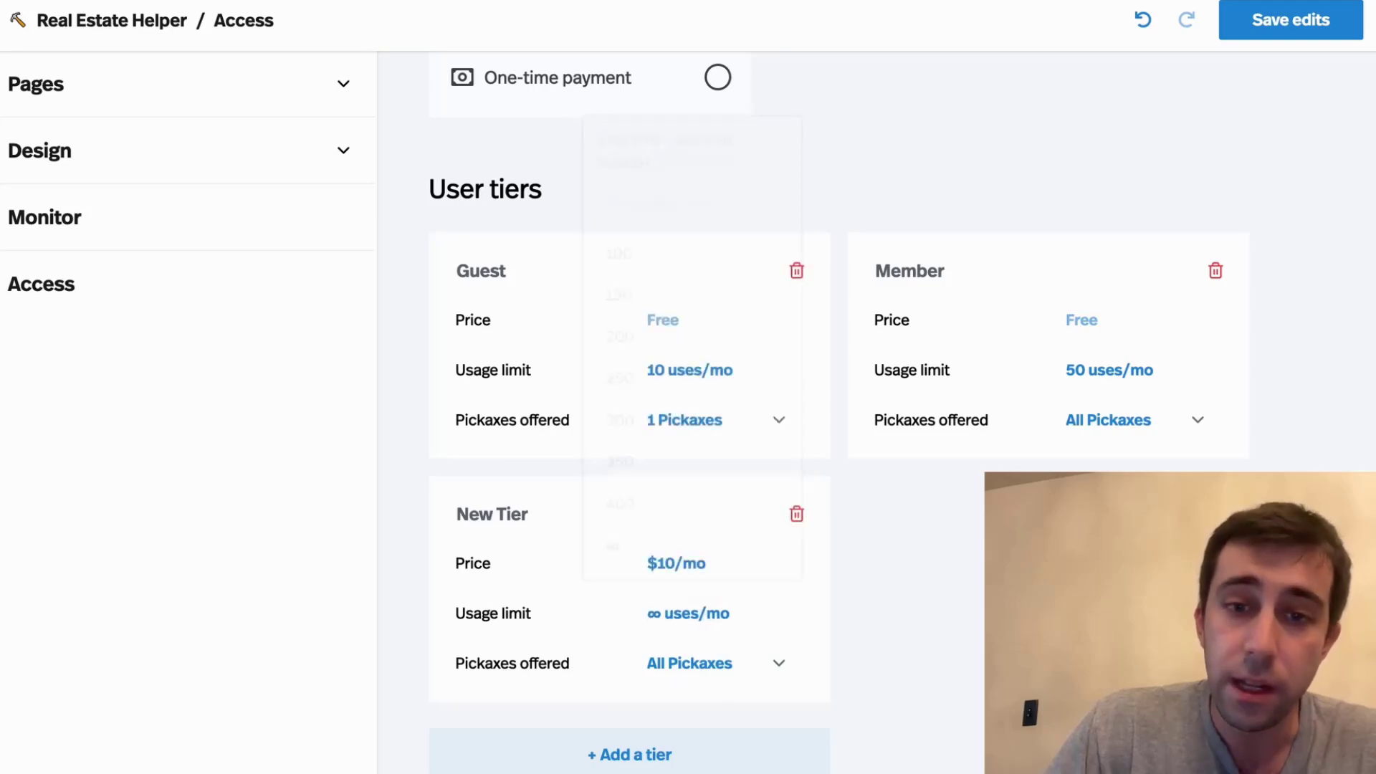
Step: Add another user tier priced at $50 per month and name it Pro
click(670, 755)
scroll(896, 630, down, 3)
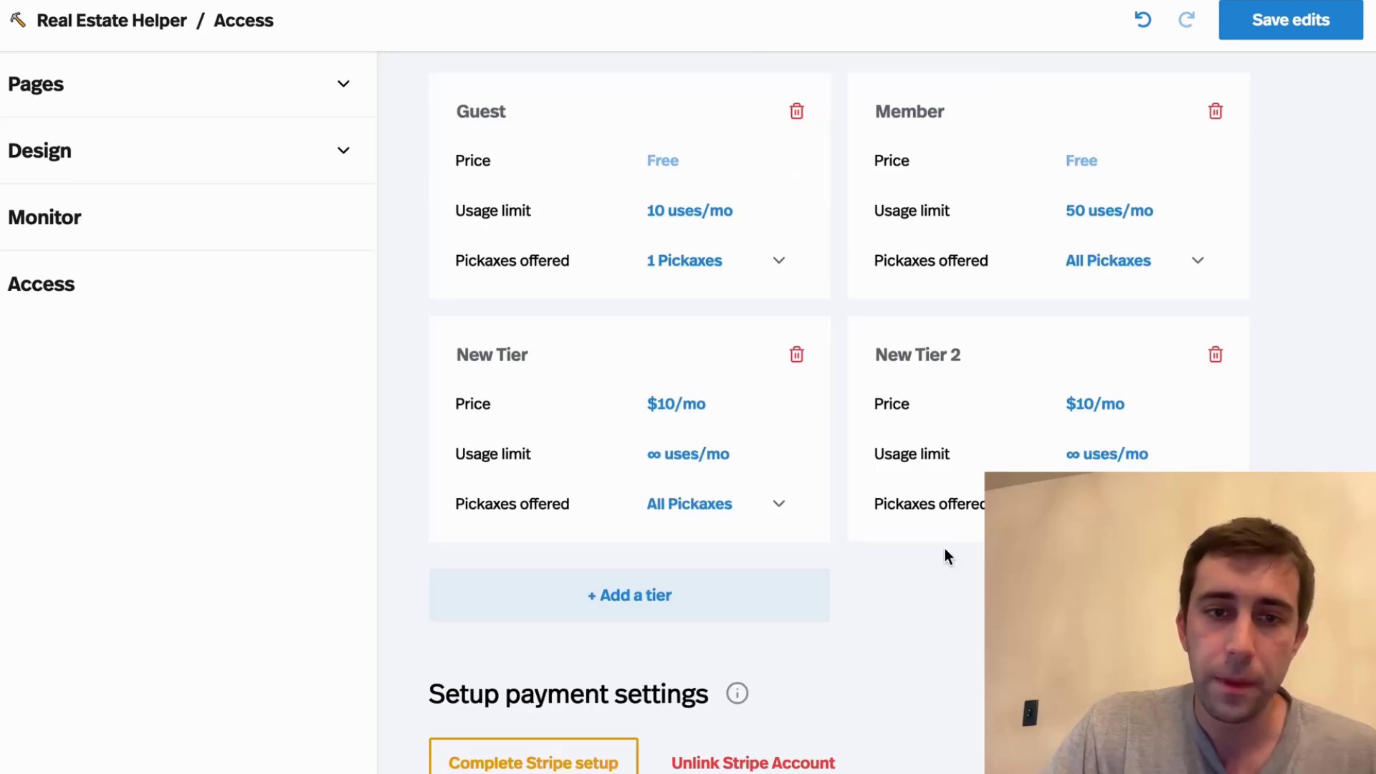
click(1060, 404)
click(888, 395)
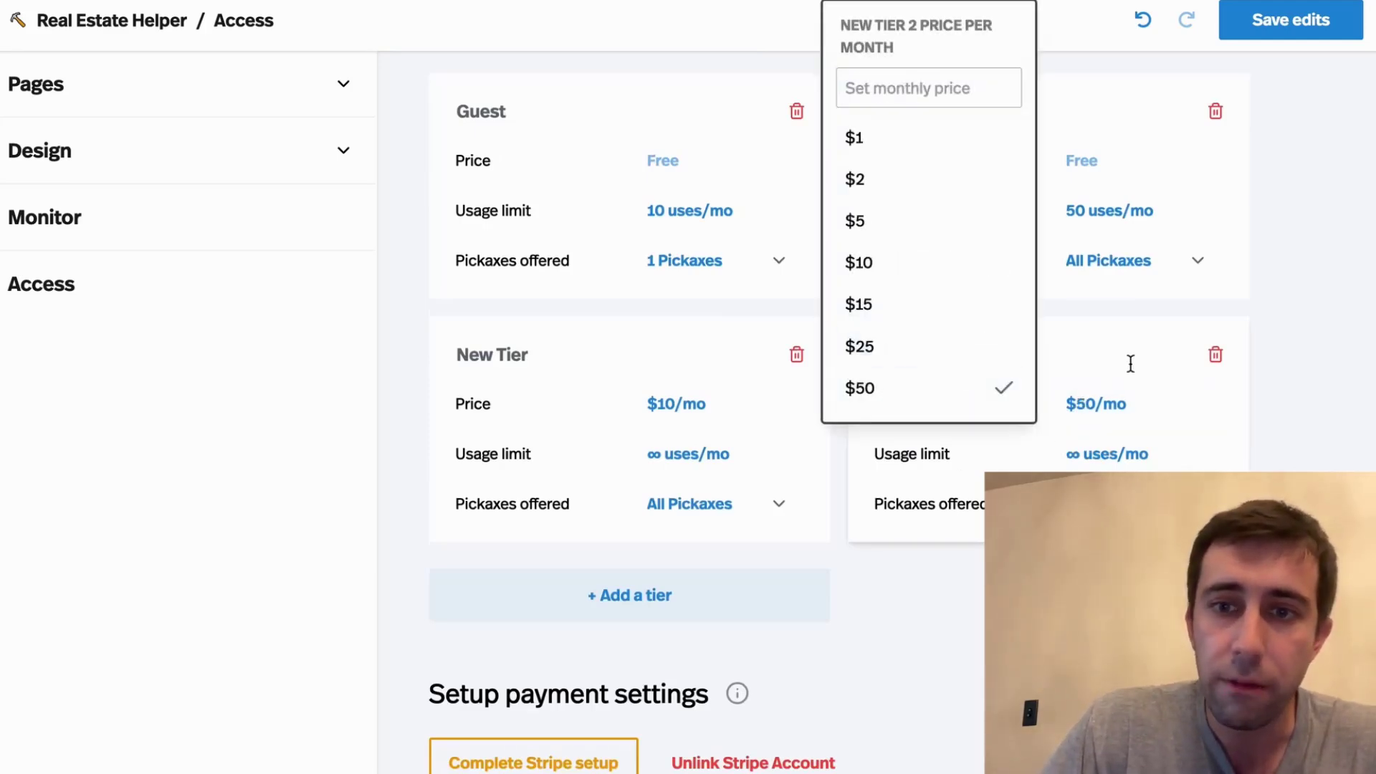
click(925, 354)
triple_click(927, 351)
text(Pro)
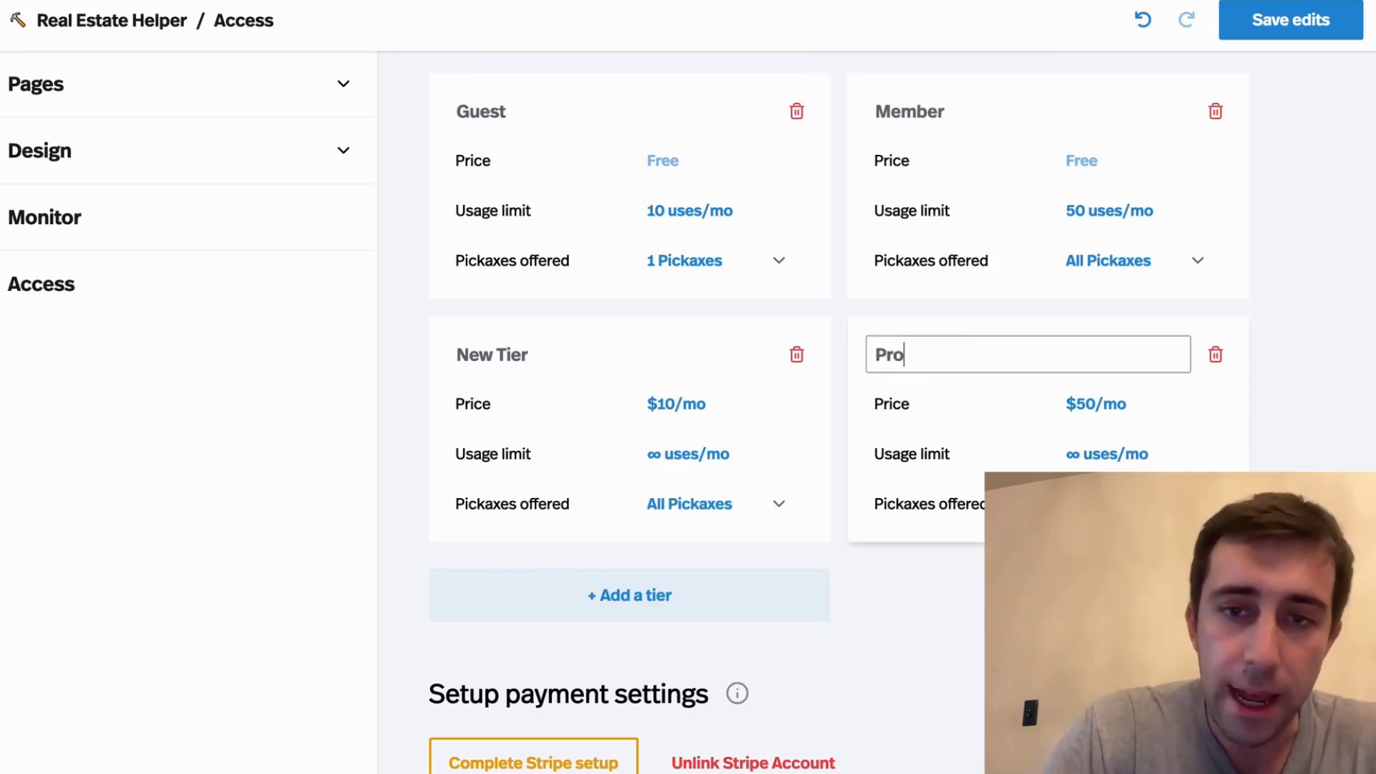
Step: Try to rename the $10 per month New Tier as Advanced
click(540, 359)
triple_click(541, 359)
text(Adva ced)
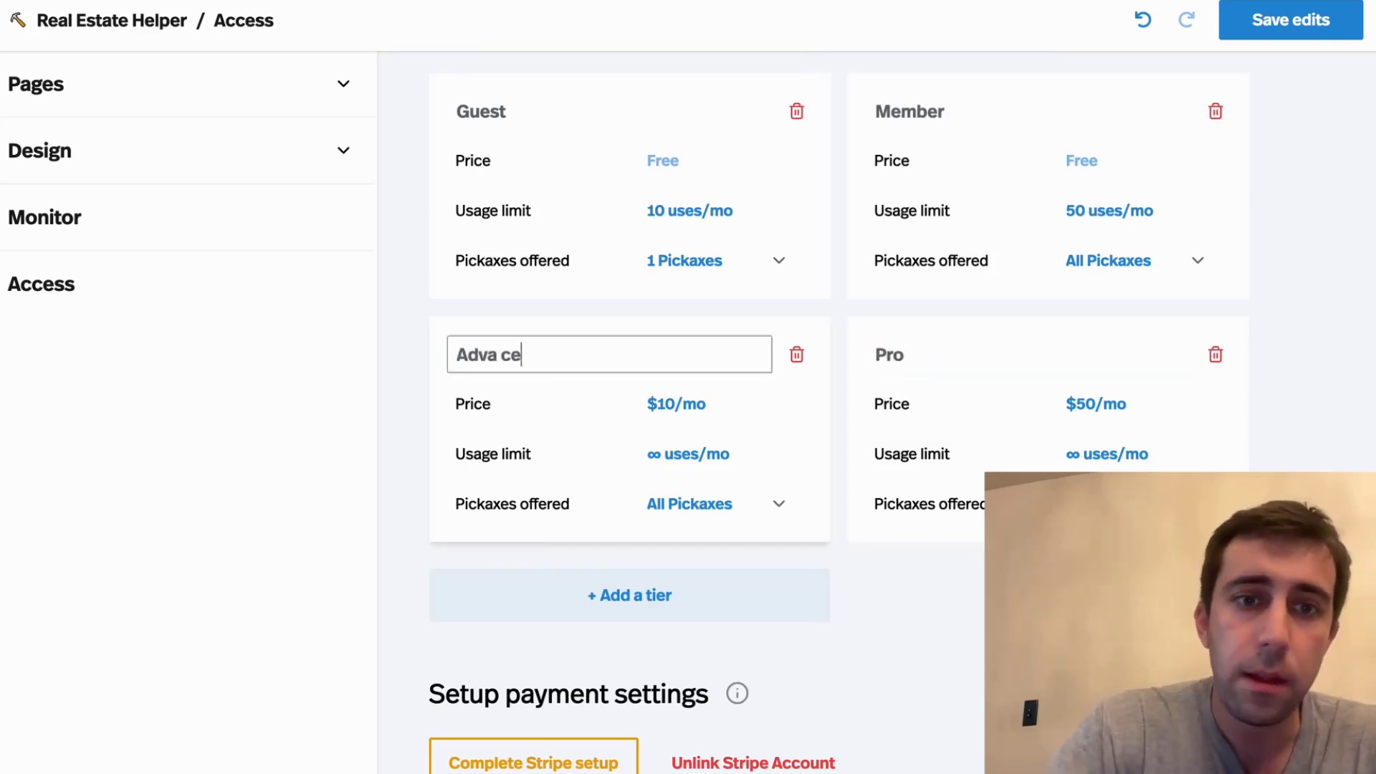
key(BackSpace)
key(BackSpace)
key(BackSpace)
key(BackSpace)
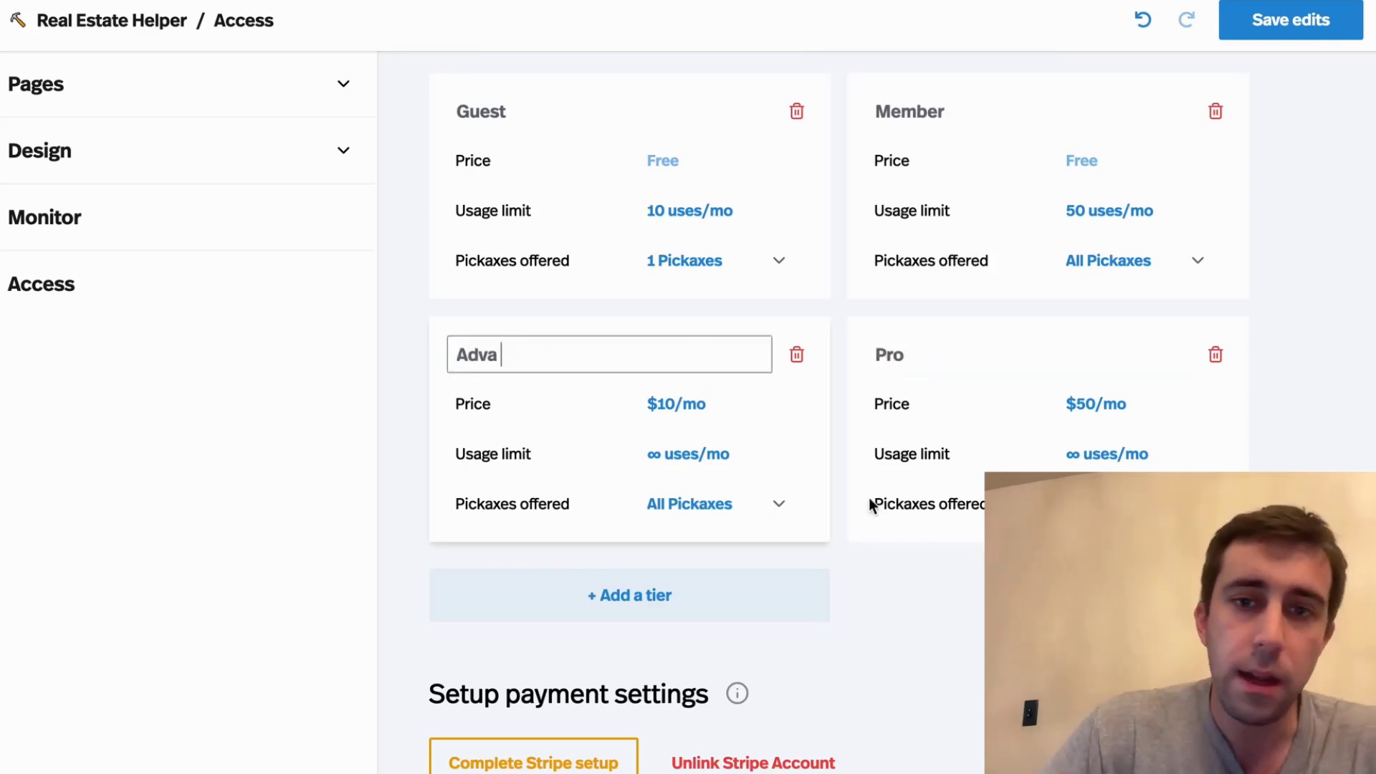
Step: Delete the two paid user tiers, the $10 per month tier and the $50 per month Pro tier
click(797, 354)
click(797, 354)
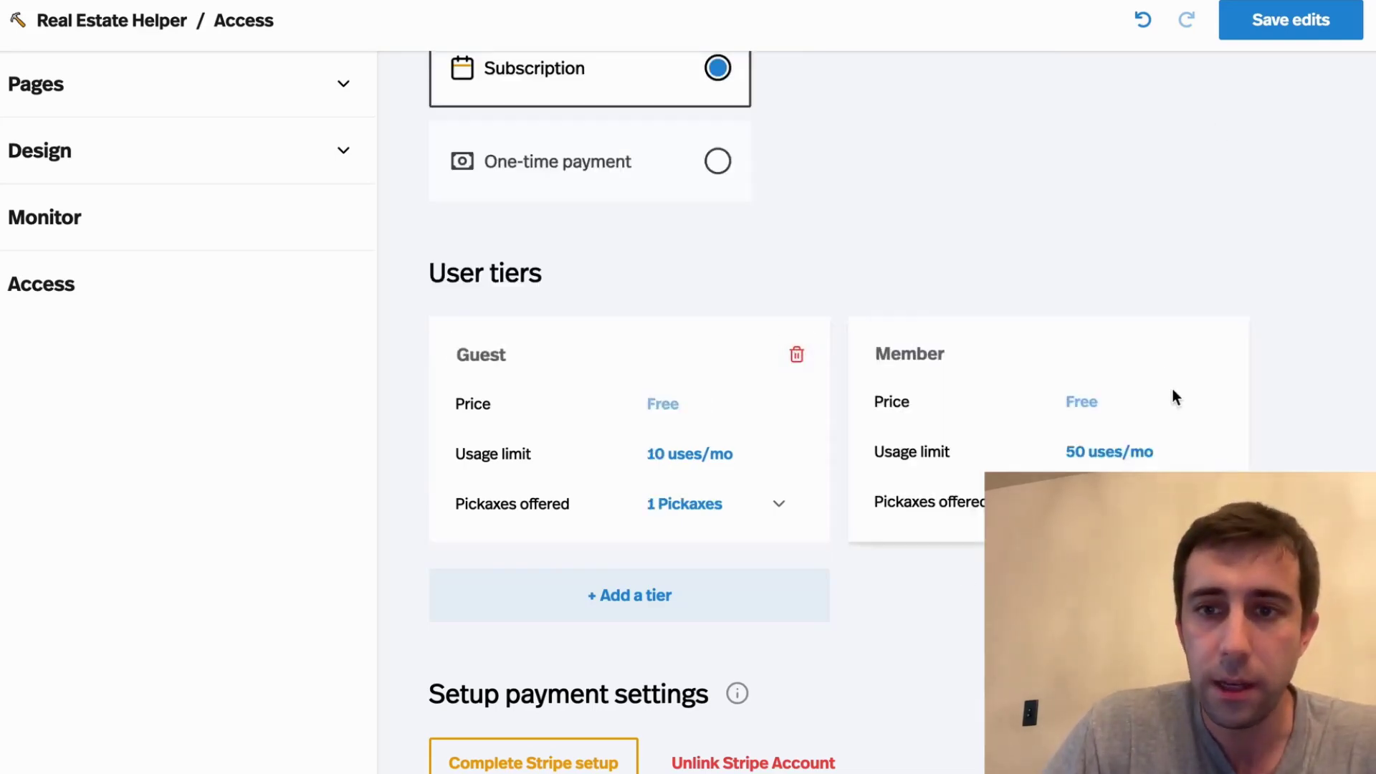